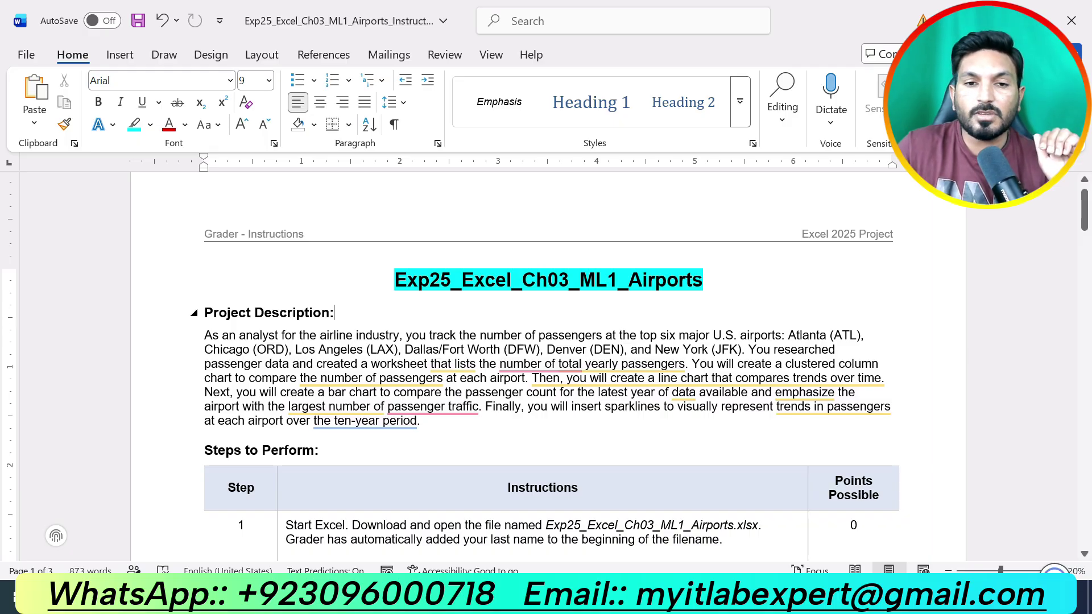
Step: Highlight the Project Description and Steps to Perform headings in turquoise
drag(334, 313, 203, 313)
click(302, 278)
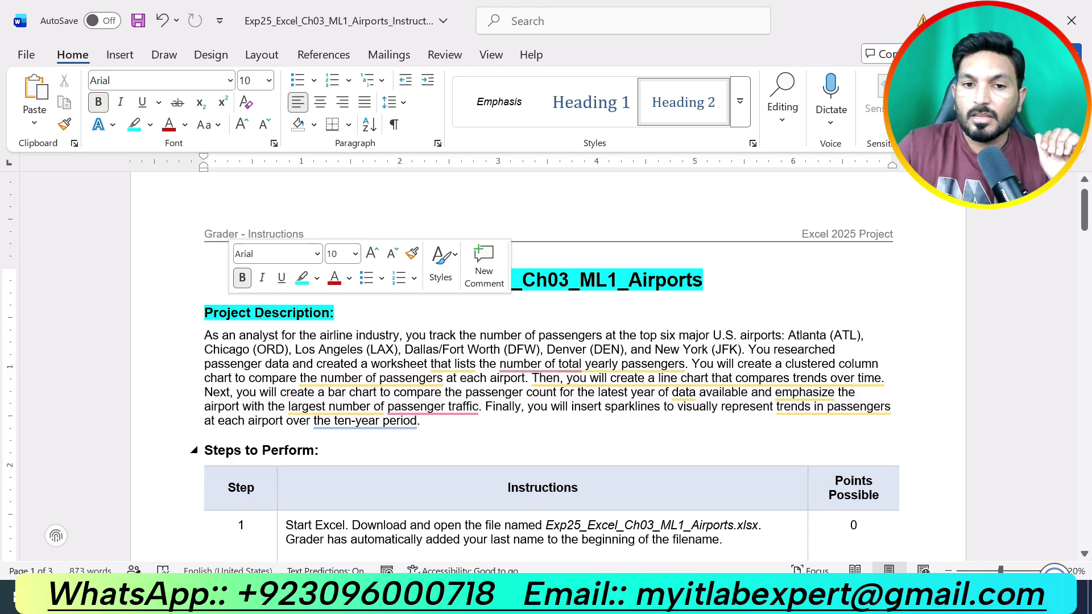
drag(419, 421, 204, 335)
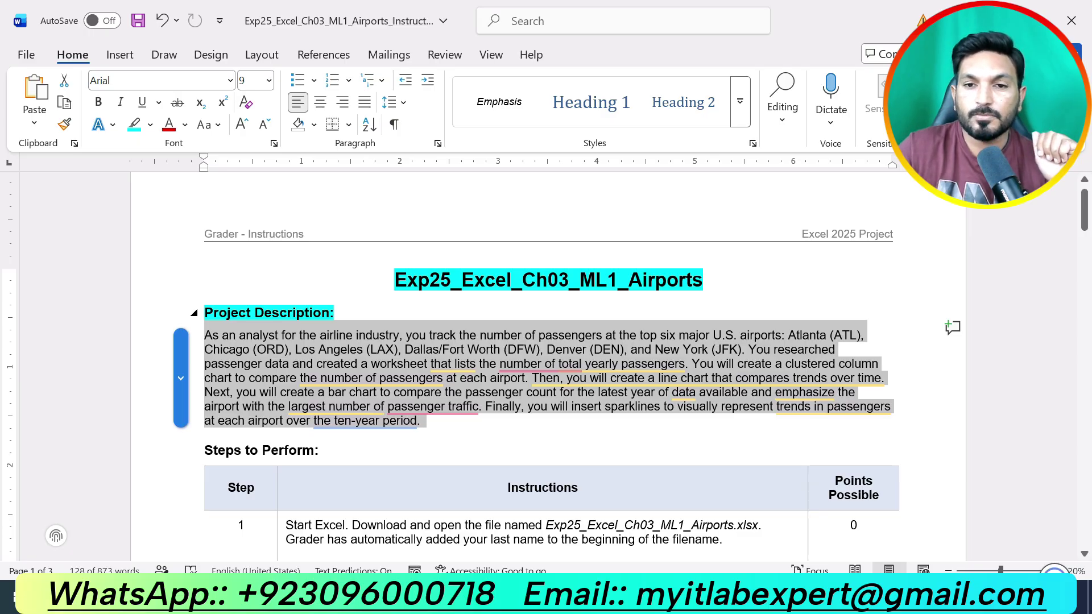
scroll(364, 319, down, 3)
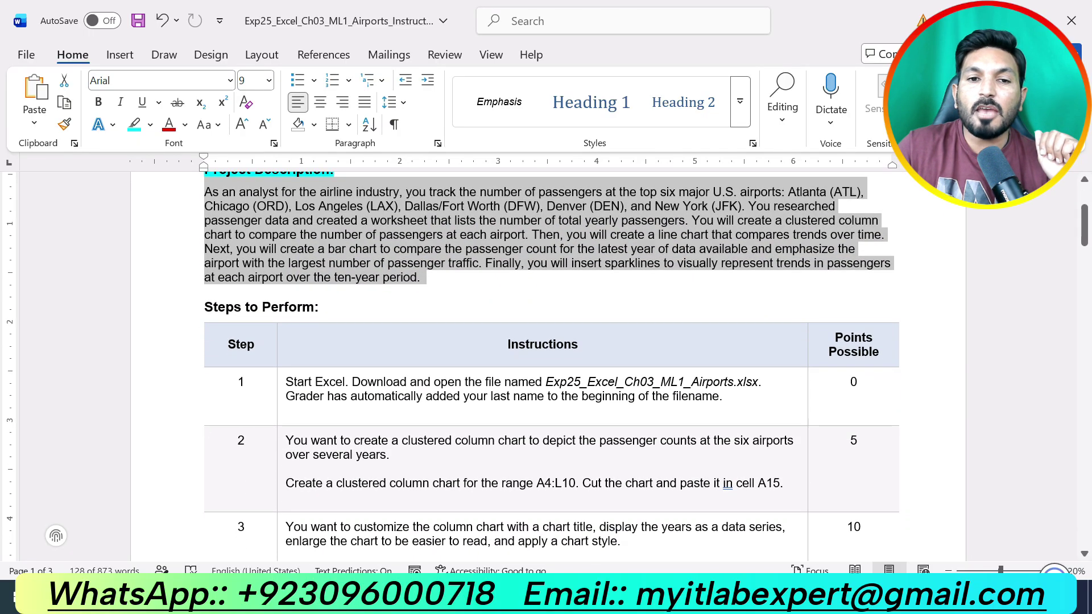
drag(320, 307, 196, 307)
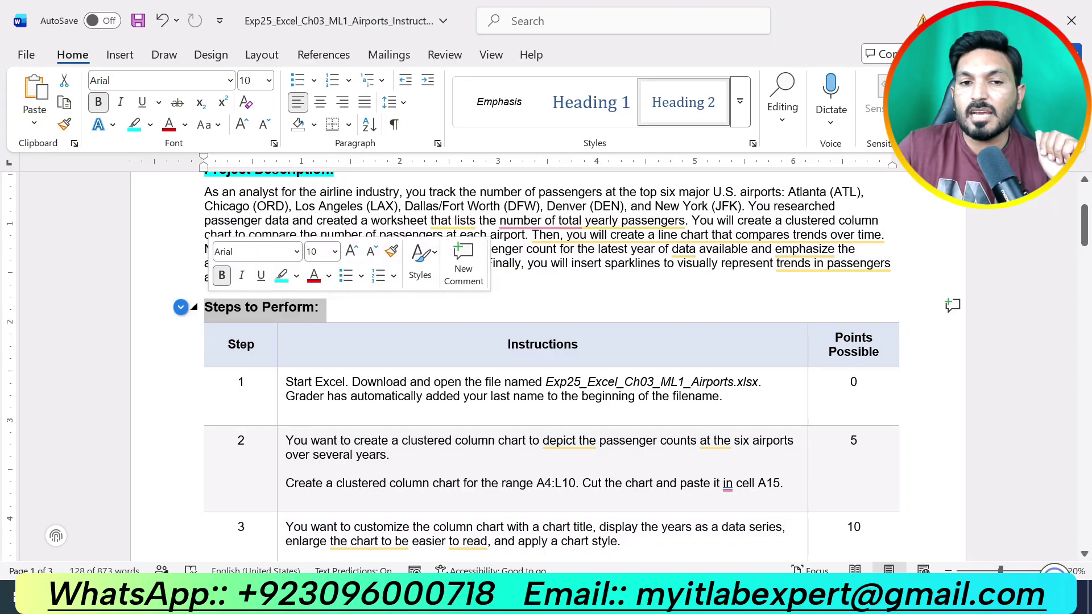
click(281, 276)
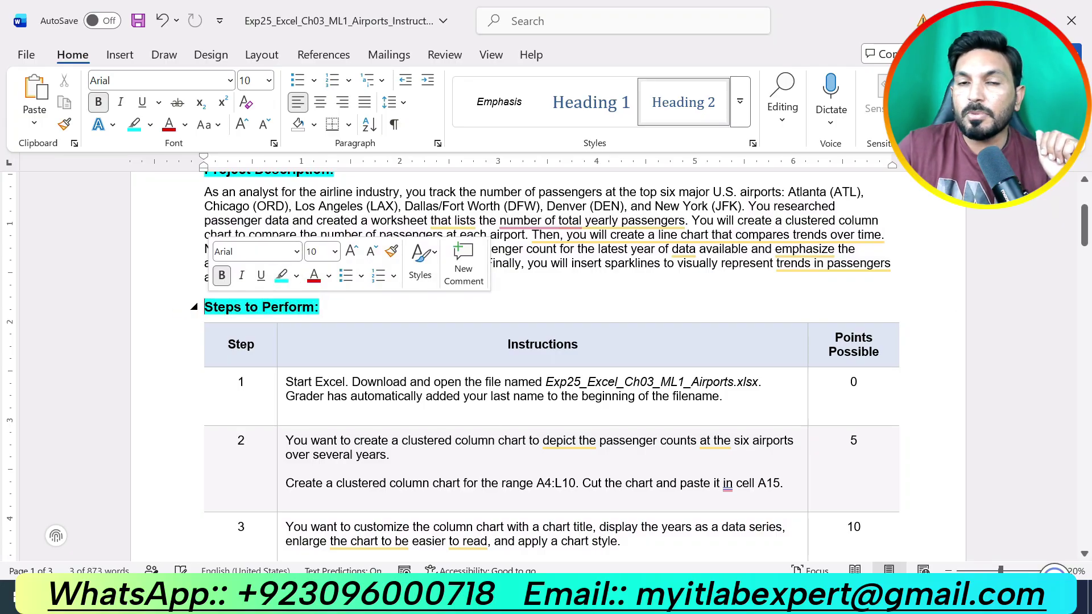
Step: Look through all the numbered steps in the assignment instructions, including those on the last page
scroll(512, 341, down, 3)
scroll(551, 341, down, 3)
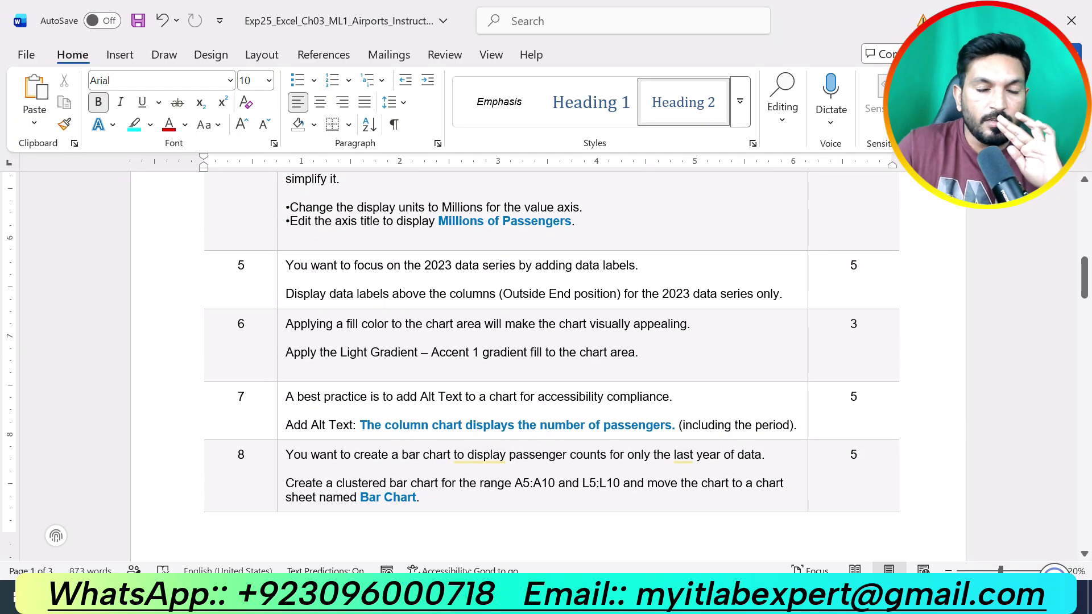
scroll(548, 364, down, 20)
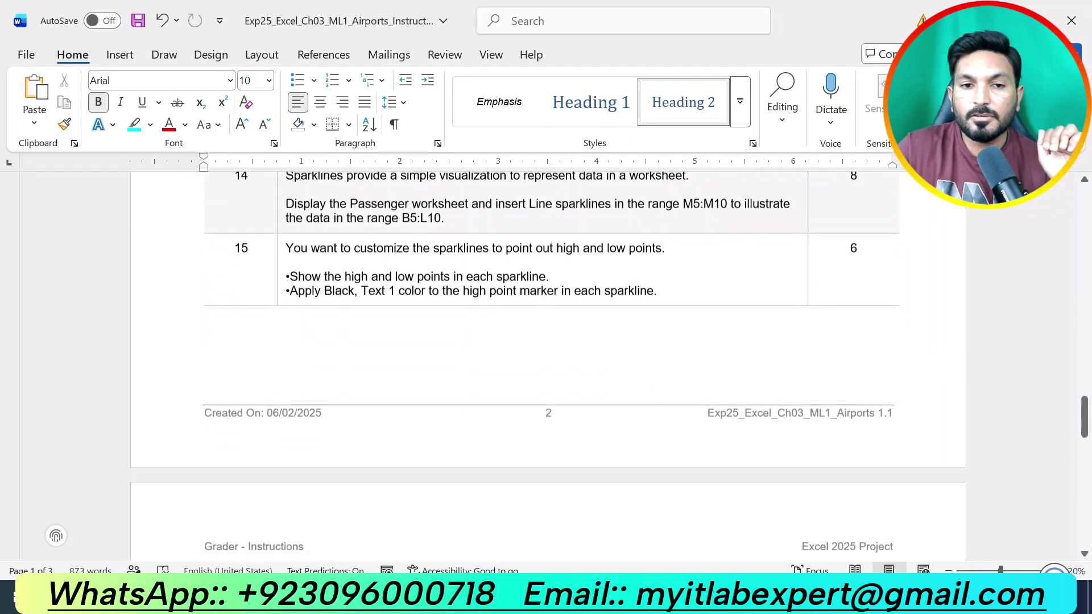
scroll(549, 363, down, 3)
scroll(549, 364, up, 10)
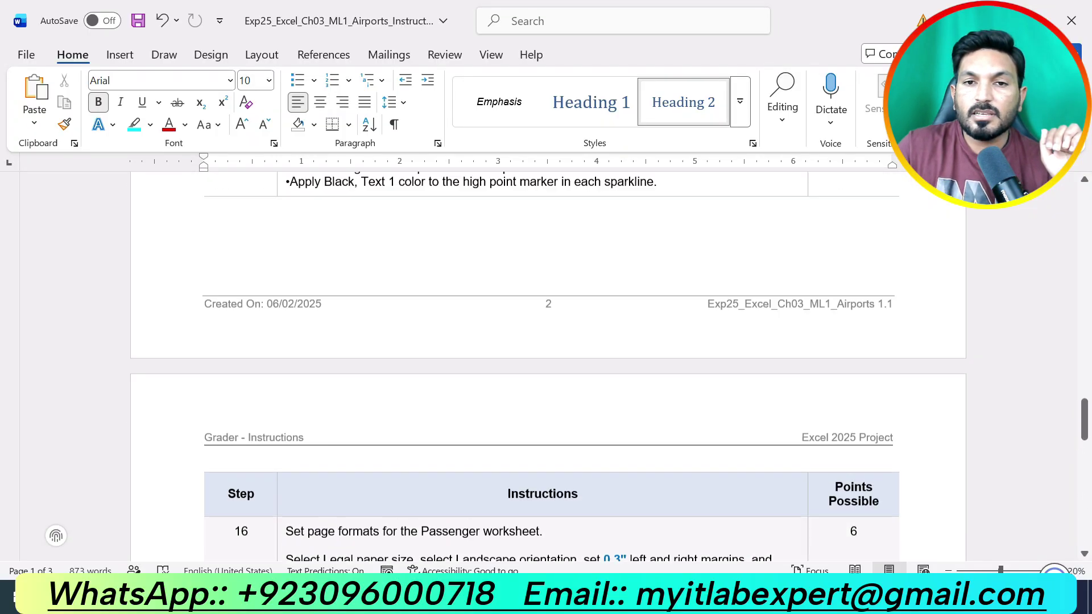
scroll(549, 364, up, 15)
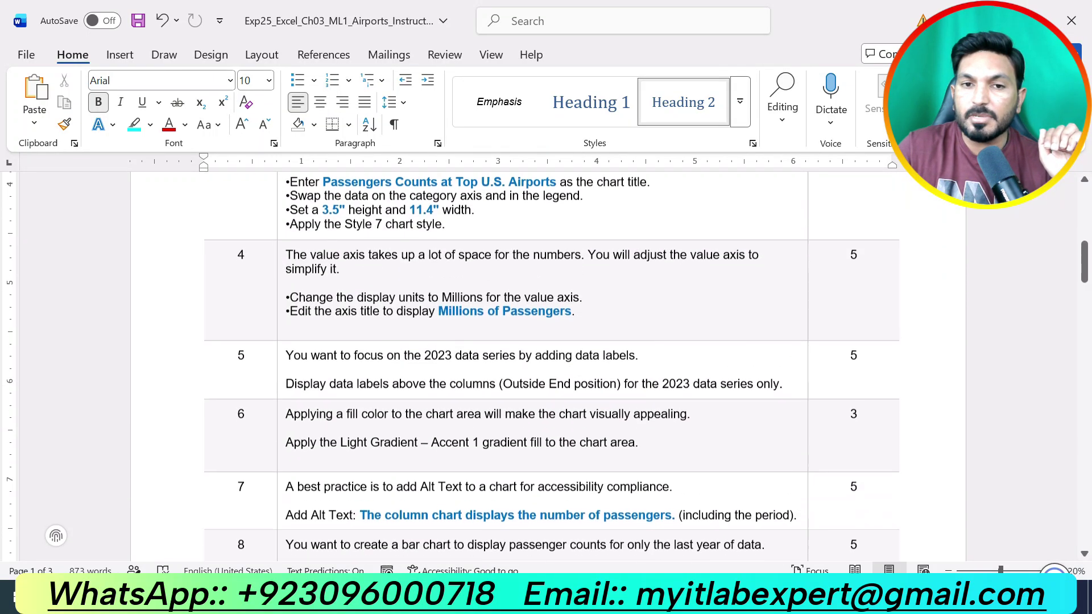
scroll(548, 364, up, 5)
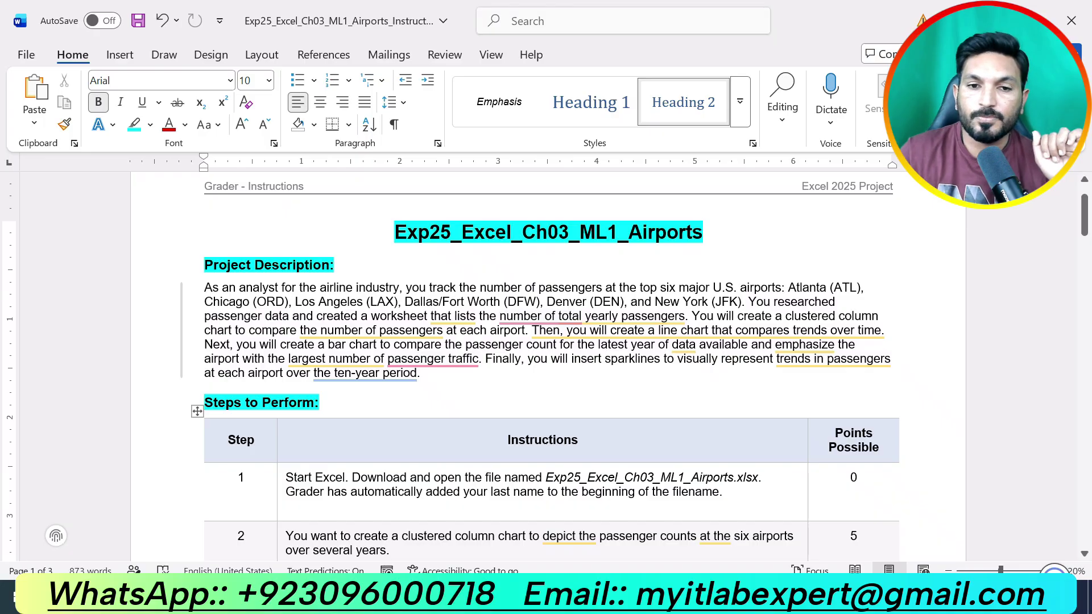
Step: Highlight the step 1 instructions about downloading and opening Exp25_Excel_Ch03_ML1_Airports.xlsx in yellow
scroll(194, 402, down, 3)
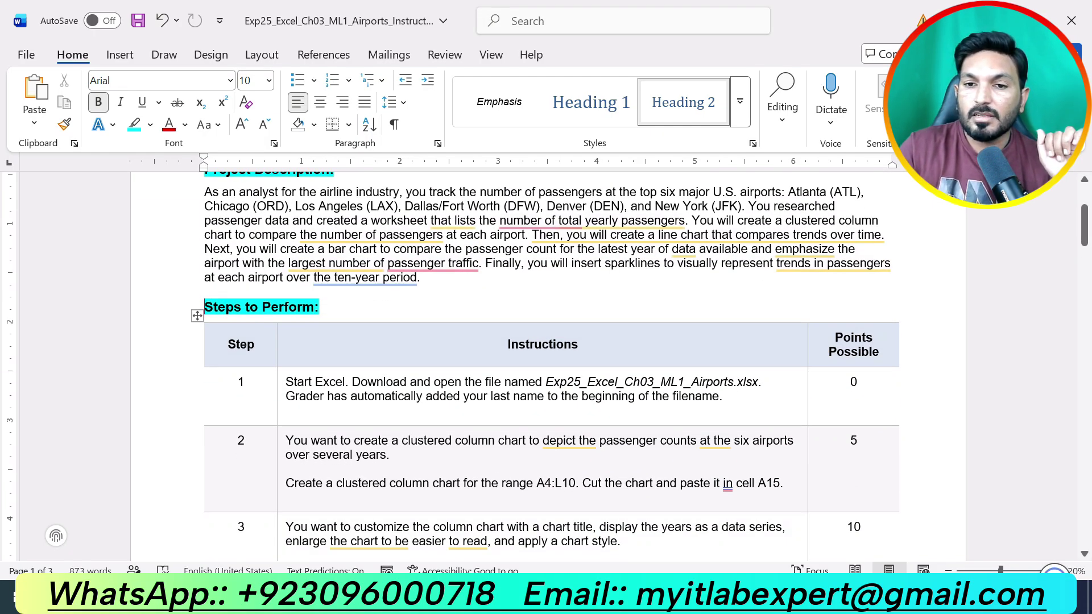
drag(723, 397, 285, 381)
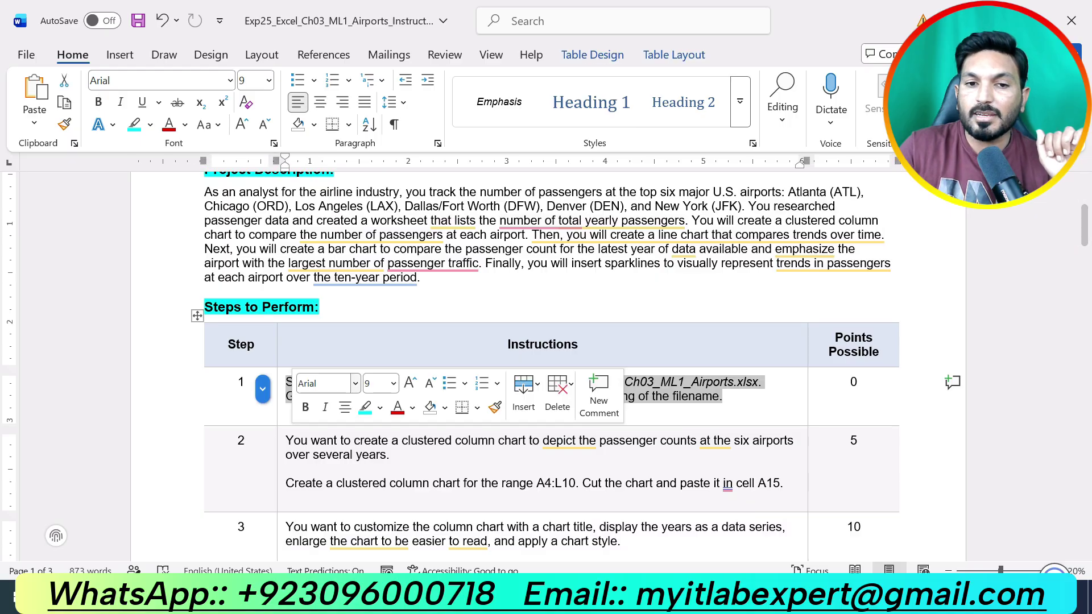
click(380, 407)
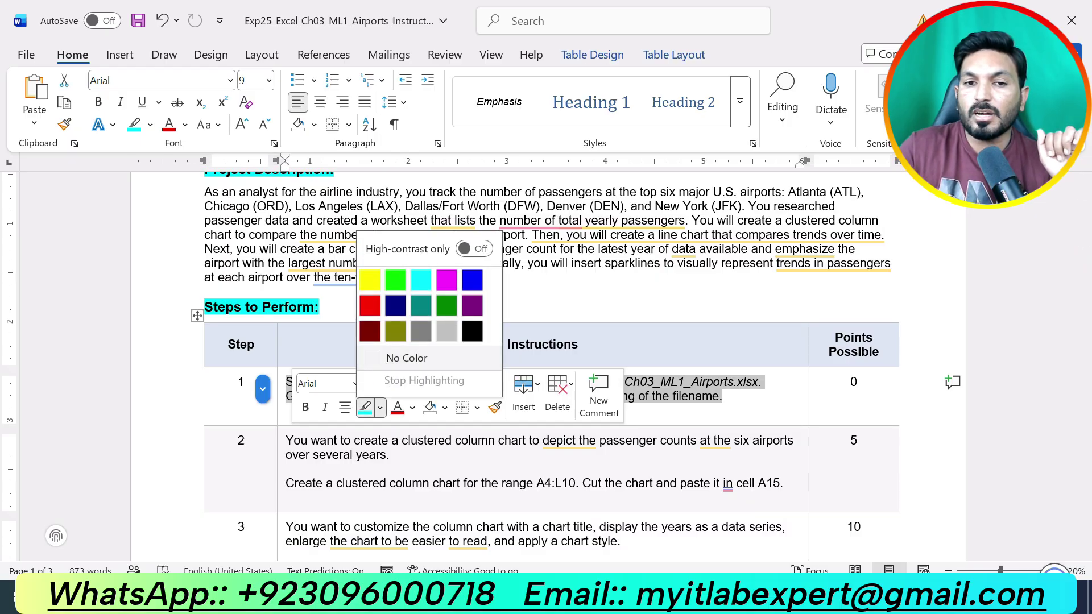
click(369, 280)
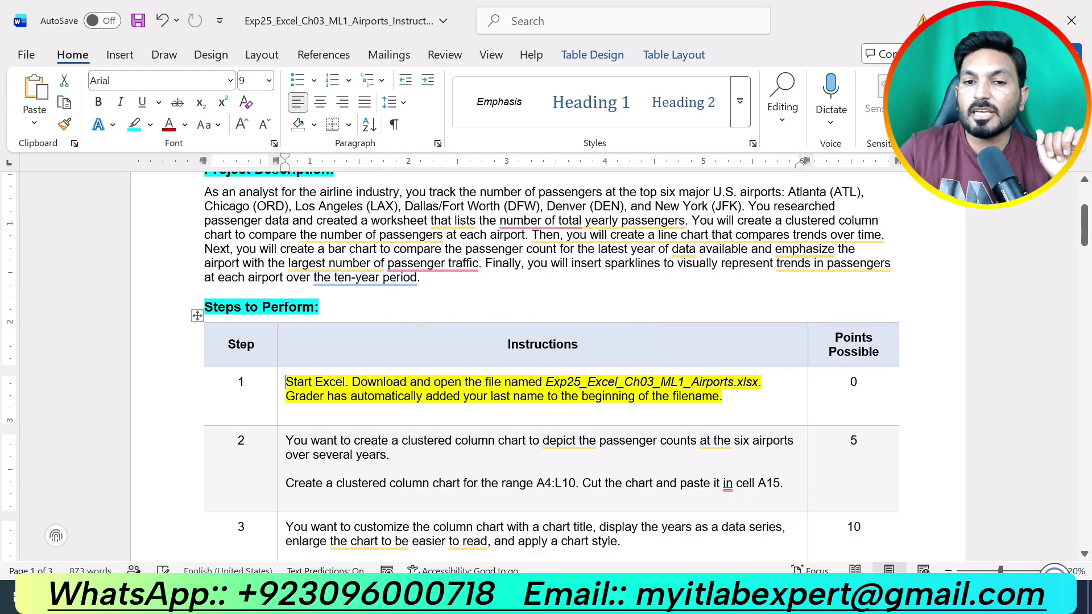
click(286, 411)
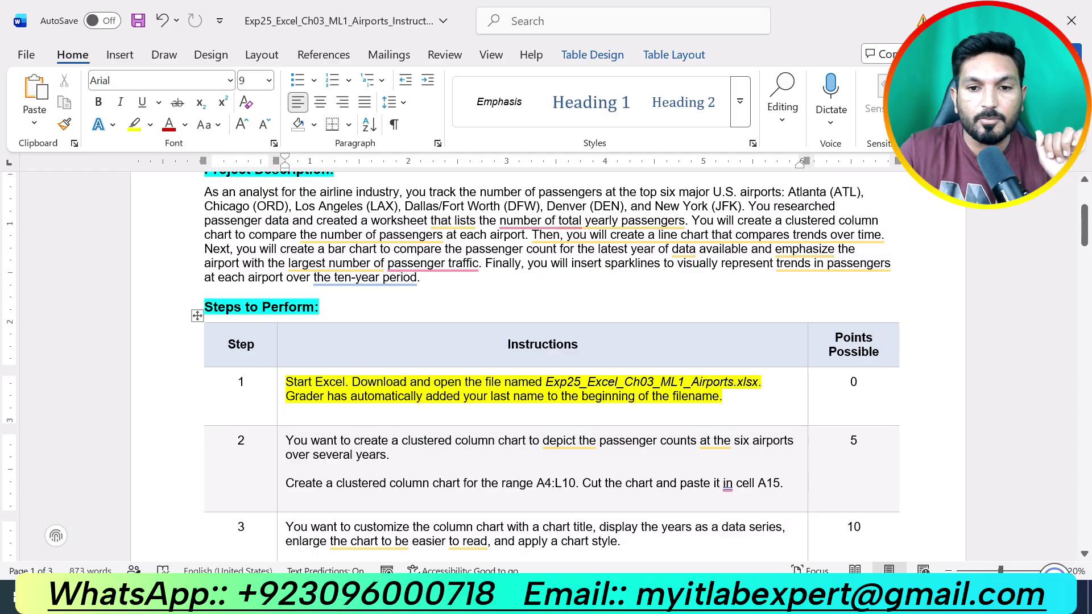
Step: Switch to the airports workbook in Excel and view the passenger data on the Passenger worksheet
key(alt+Tab)
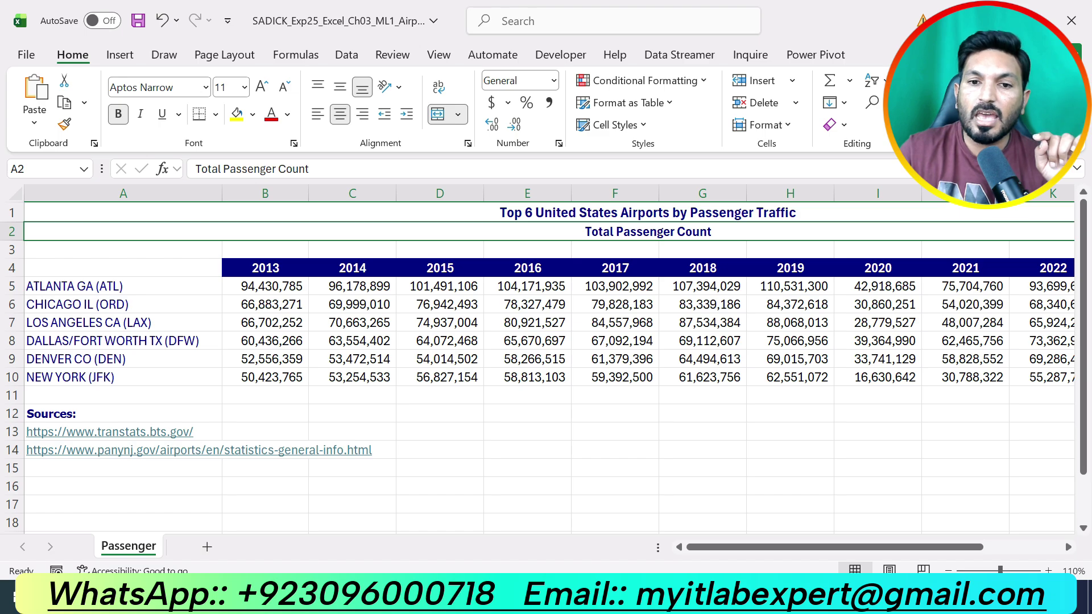
click(527, 486)
key(BackSpace)
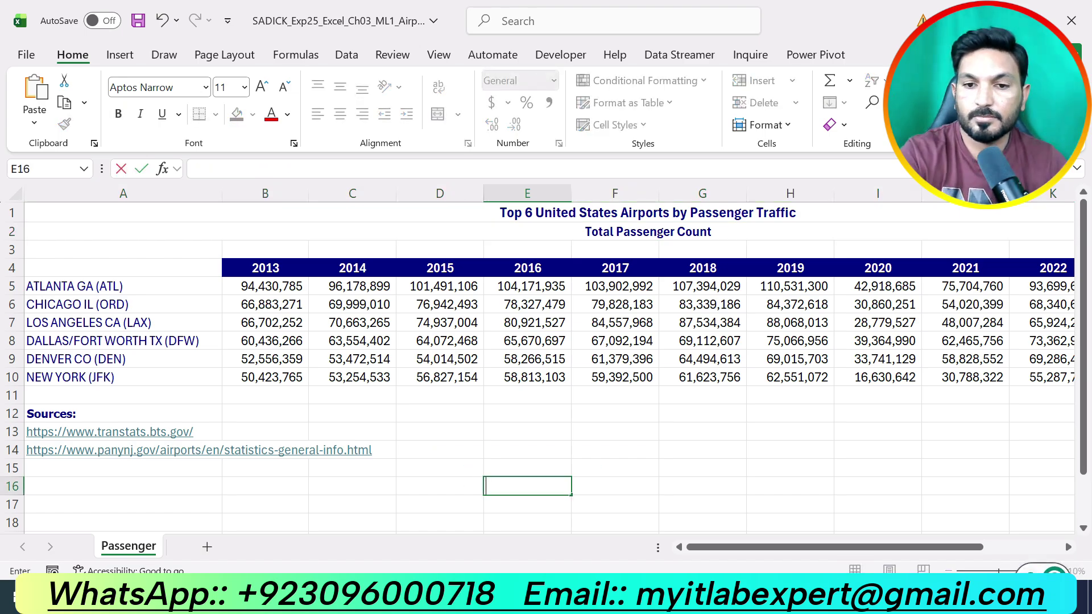
Step: Return to the Word instructions, undo the step 1 highlight and highlight the step 2 instructions in yellow
key(alt+Tab)
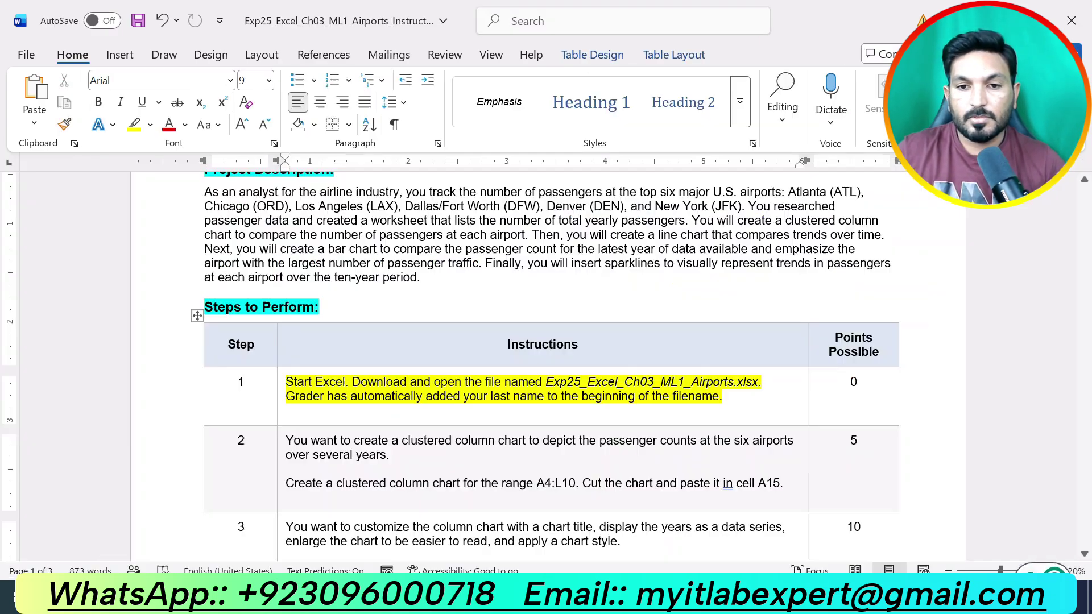
scroll(546, 364, up, 2)
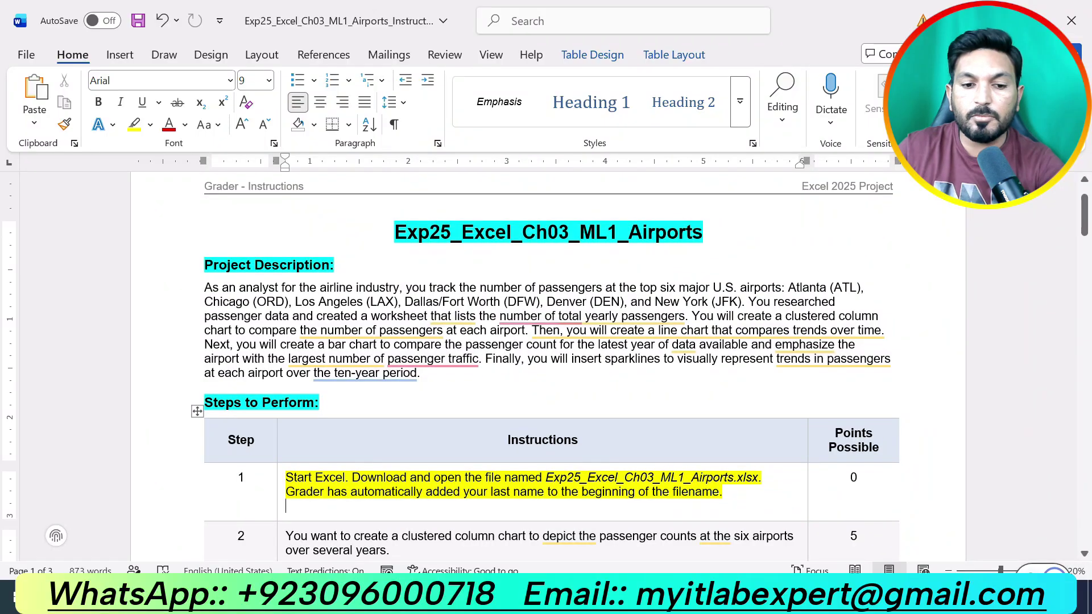
key(ctrl+z)
scroll(546, 364, down, 1)
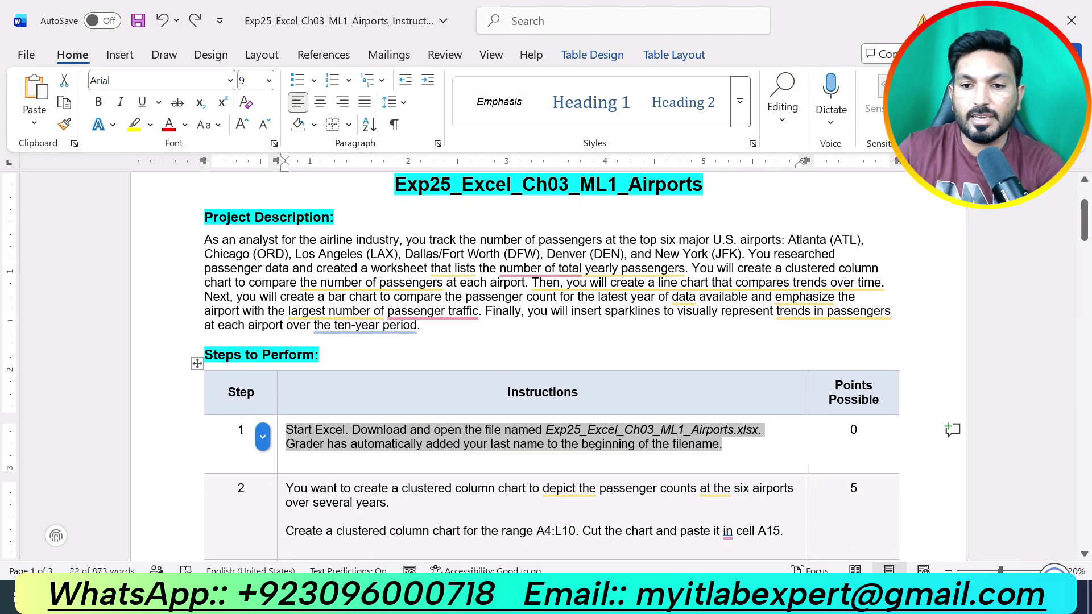
drag(784, 531, 287, 489)
click(371, 455)
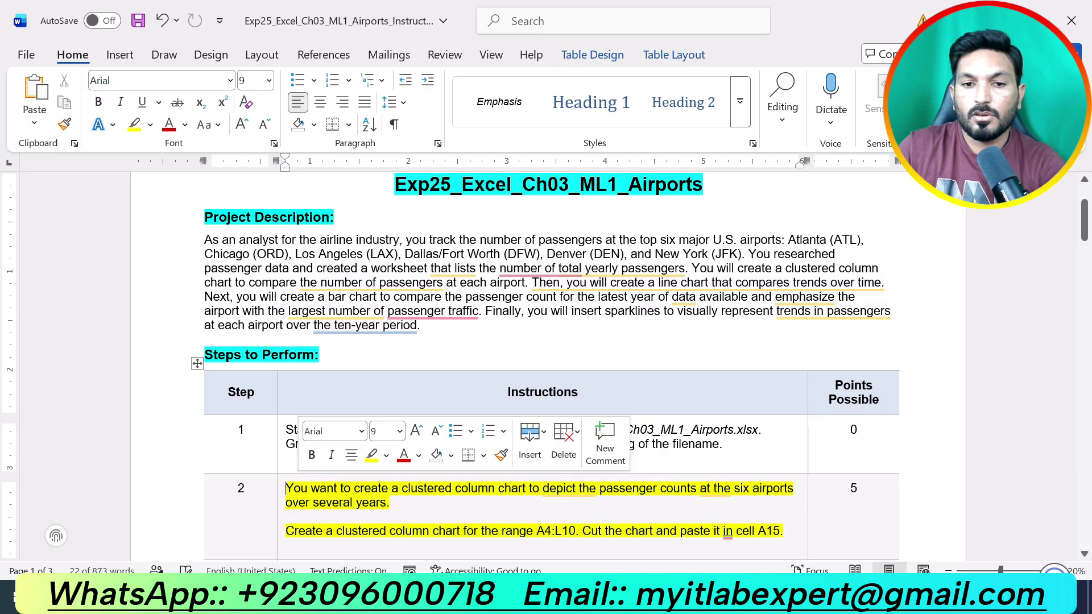
click(498, 531)
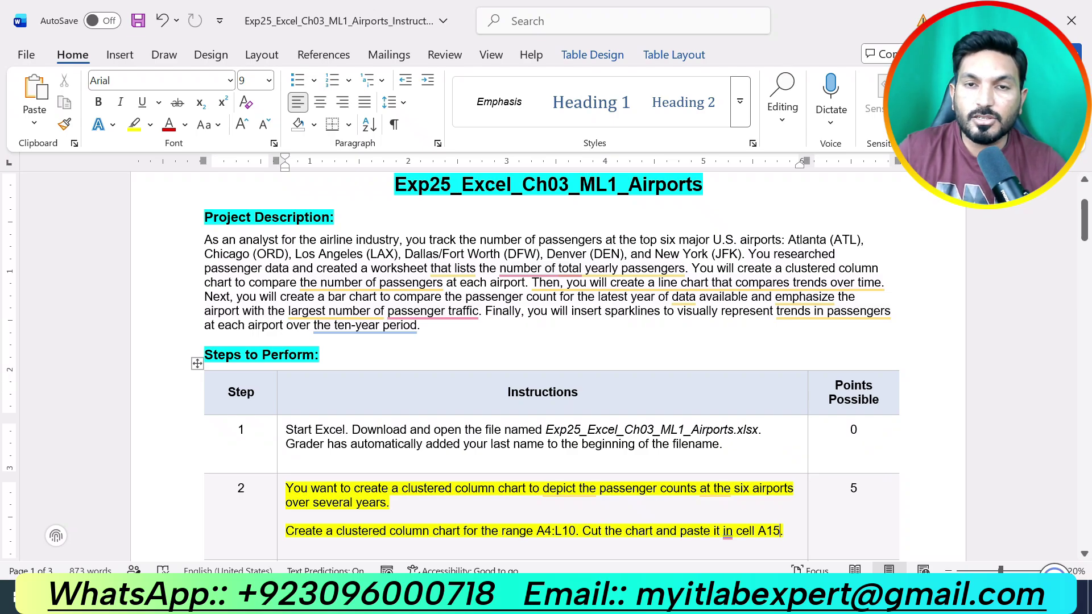
Step: Check the chart's source range A4:L10 in the step 2 instructions and switch to the Excel workbook
scroll(546, 364, down, 1)
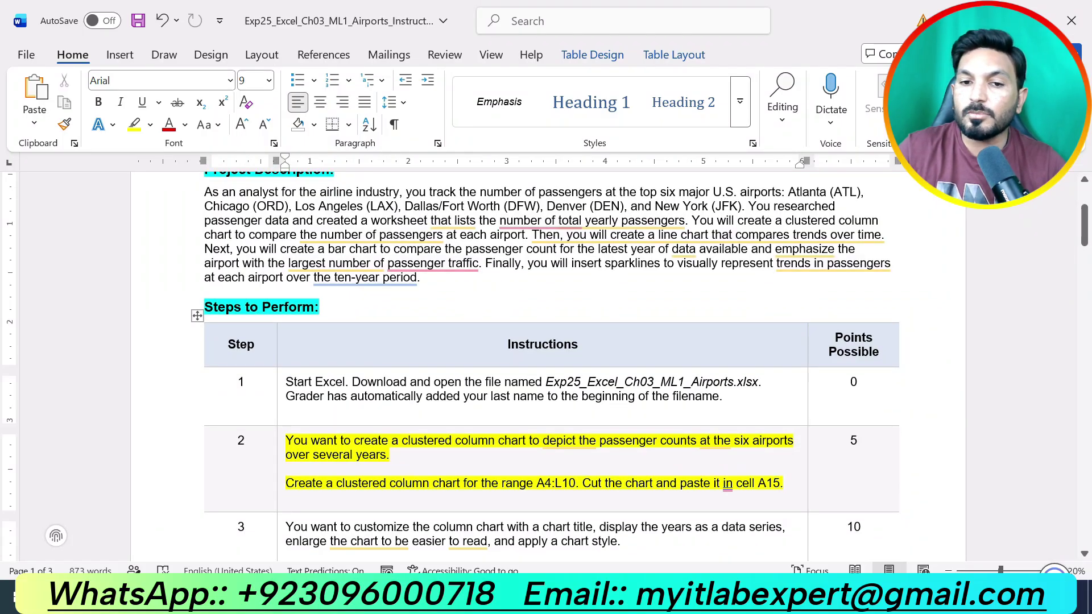
scroll(545, 364, up, 1)
drag(536, 530, 575, 531)
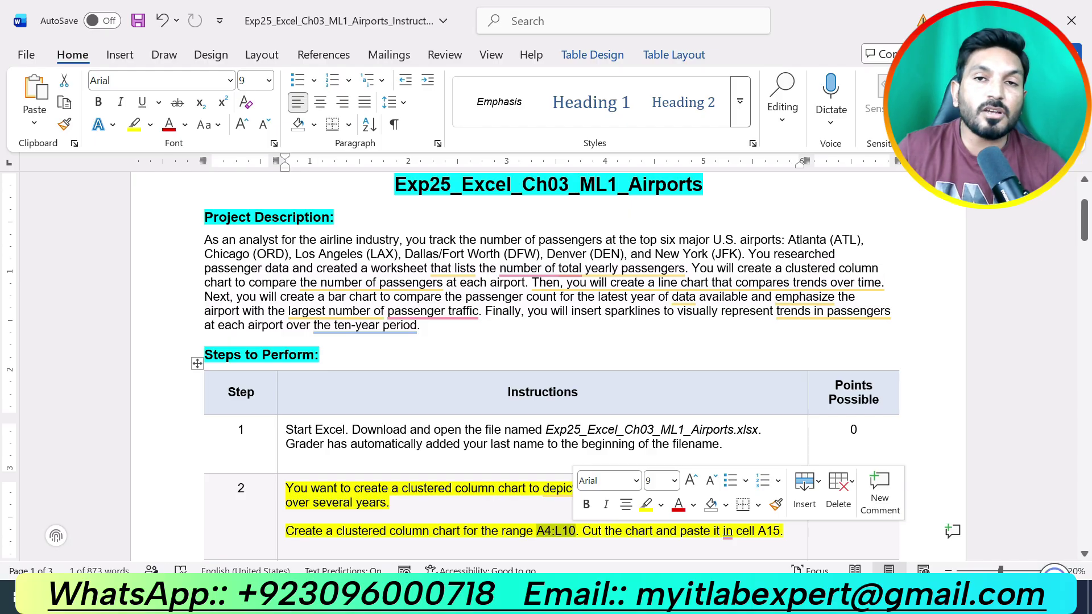
key(alt+Tab)
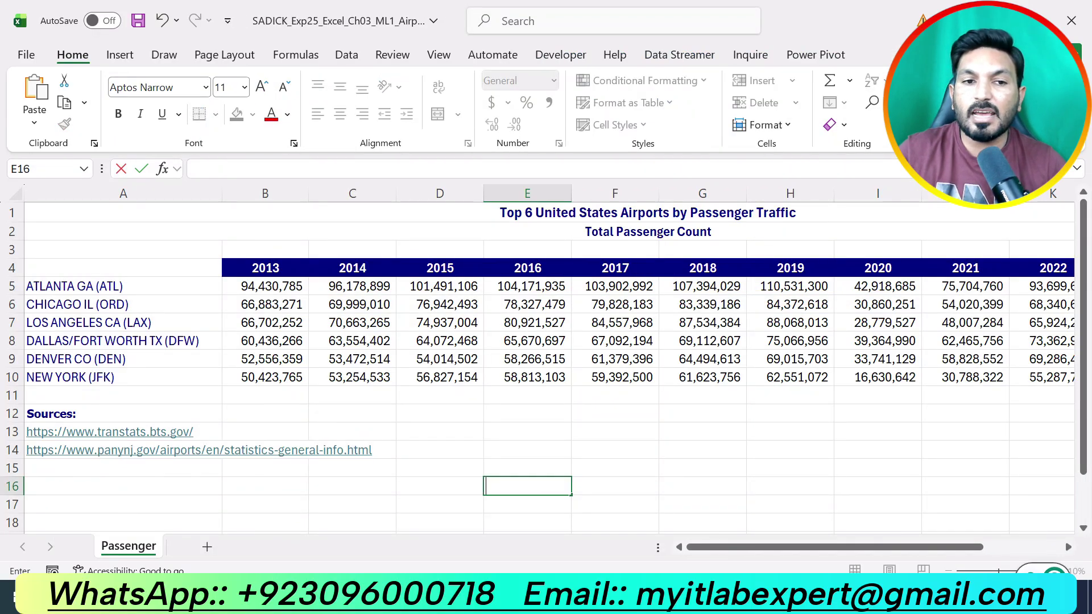
drag(122, 268, 965, 378)
text(=)
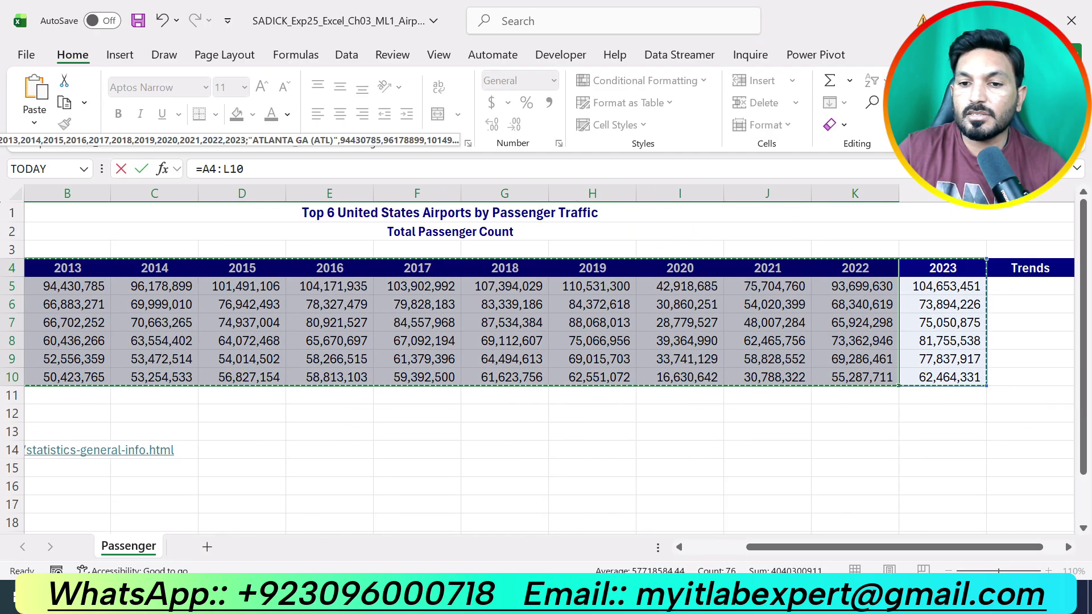
drag(910, 547, 844, 547)
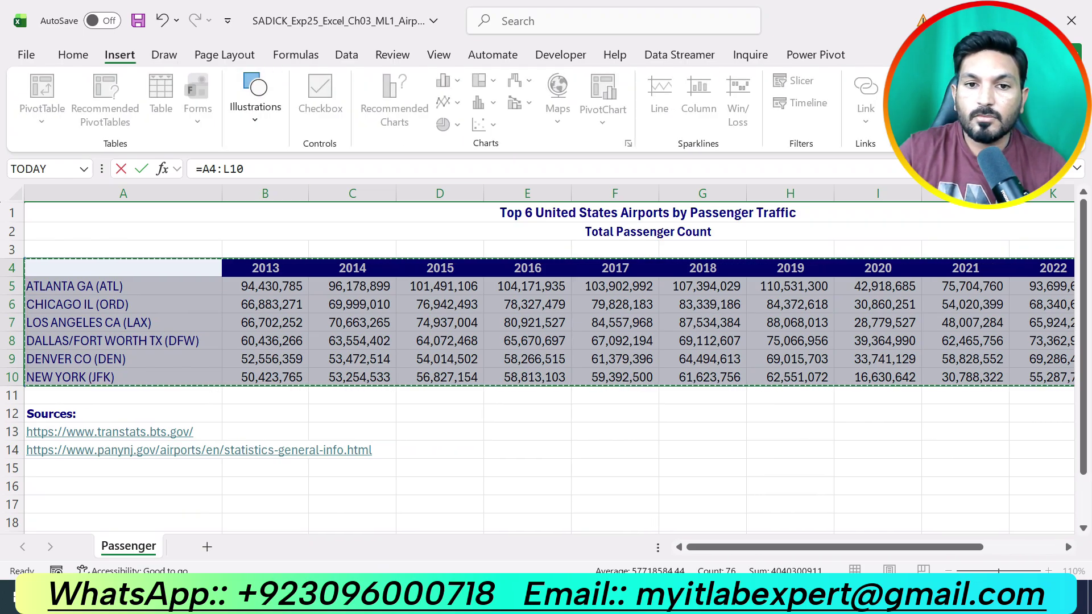
click(527, 449)
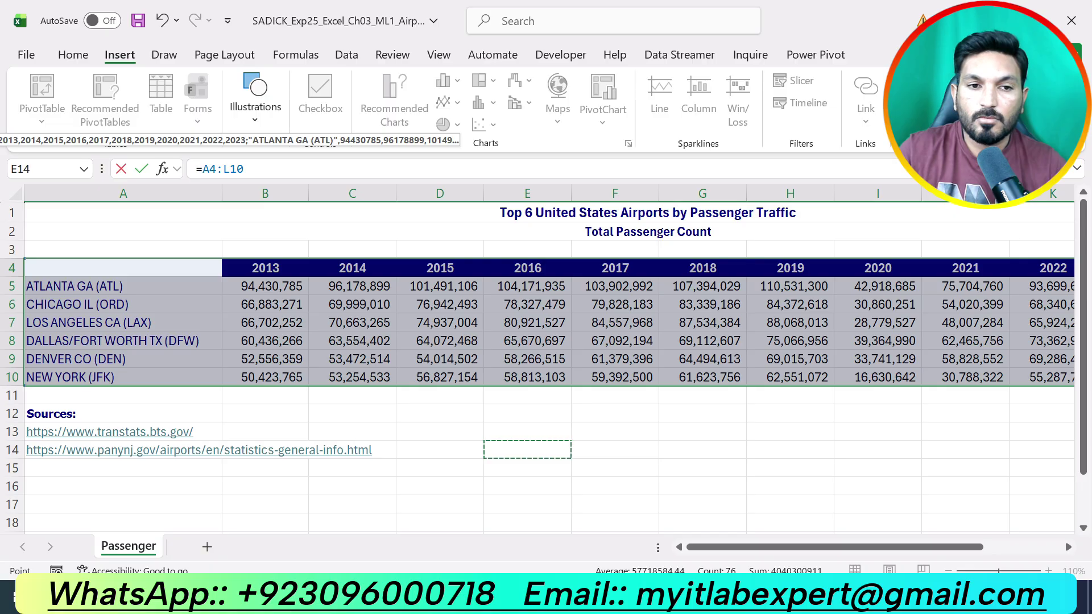
click(123, 268)
click(527, 432)
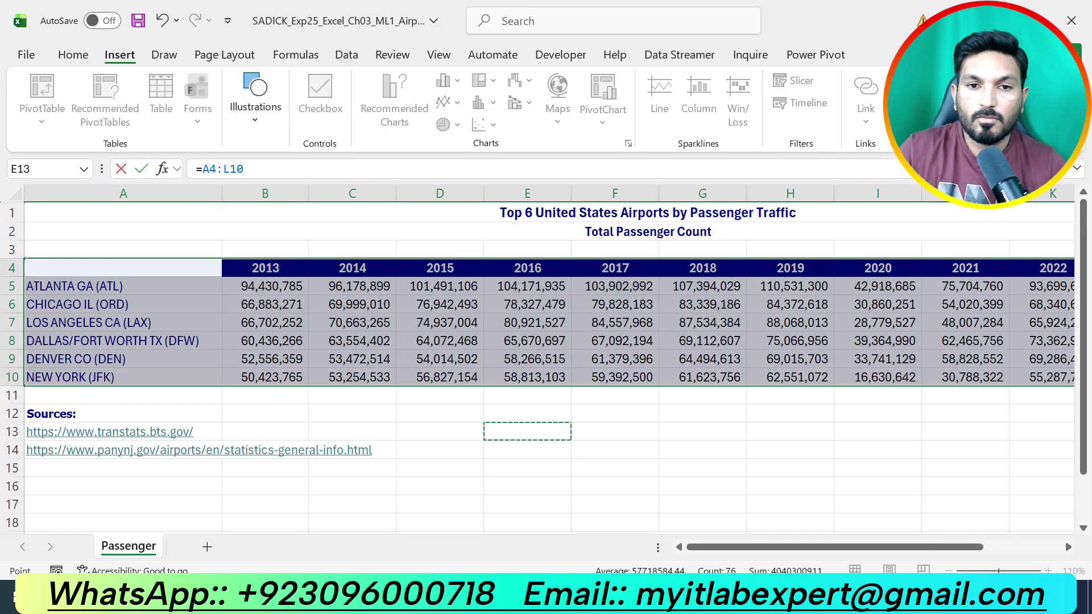
key(Escape)
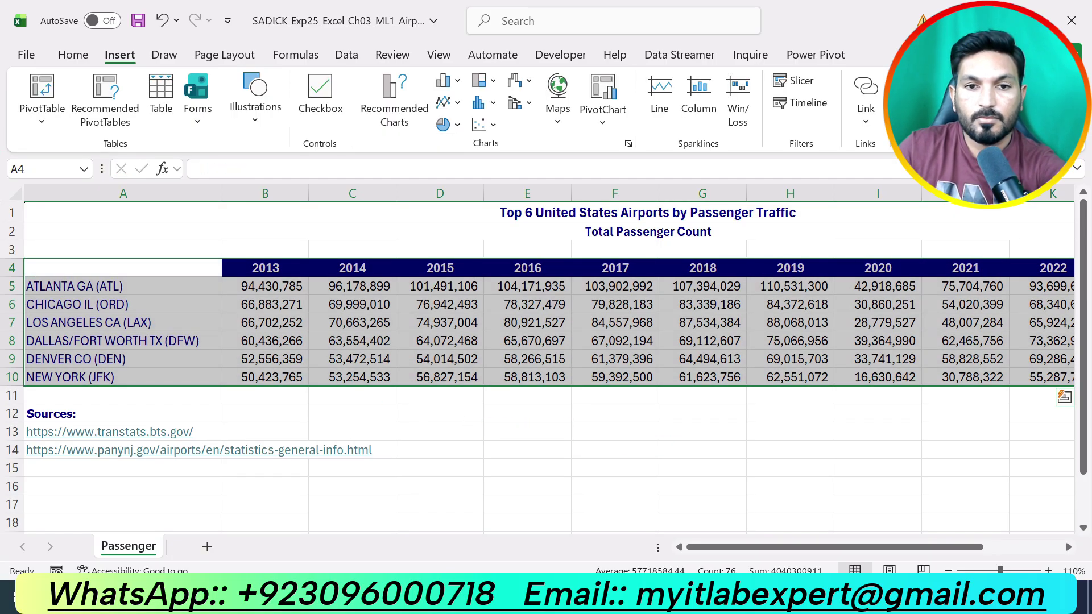
Step: Insert a 2-D clustered column chart from the range A4:L10 on the Passenger worksheet
click(527, 450)
drag(122, 268, 986, 386)
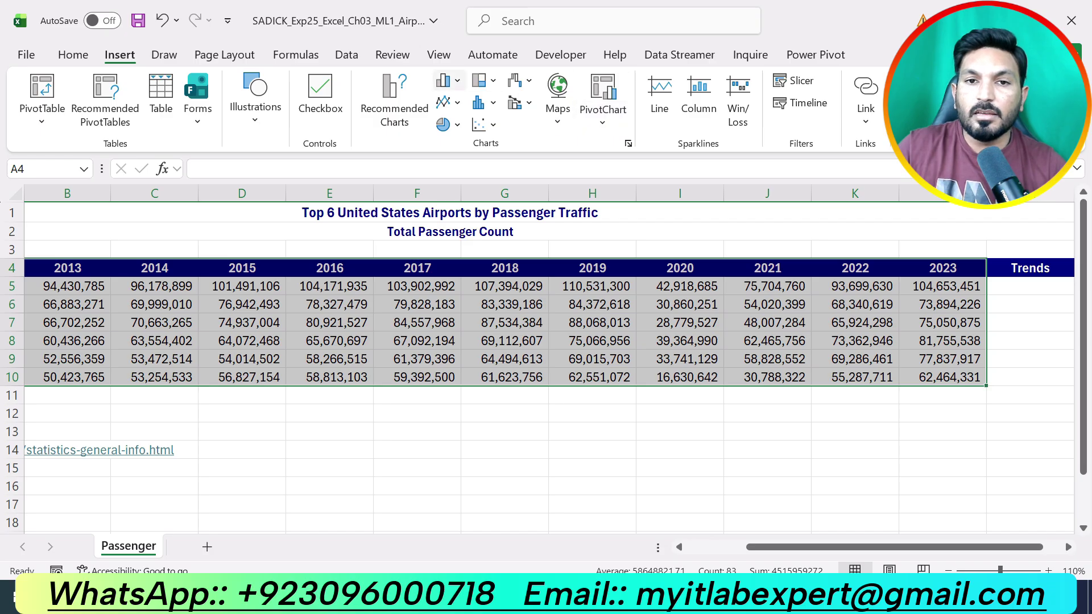
click(449, 80)
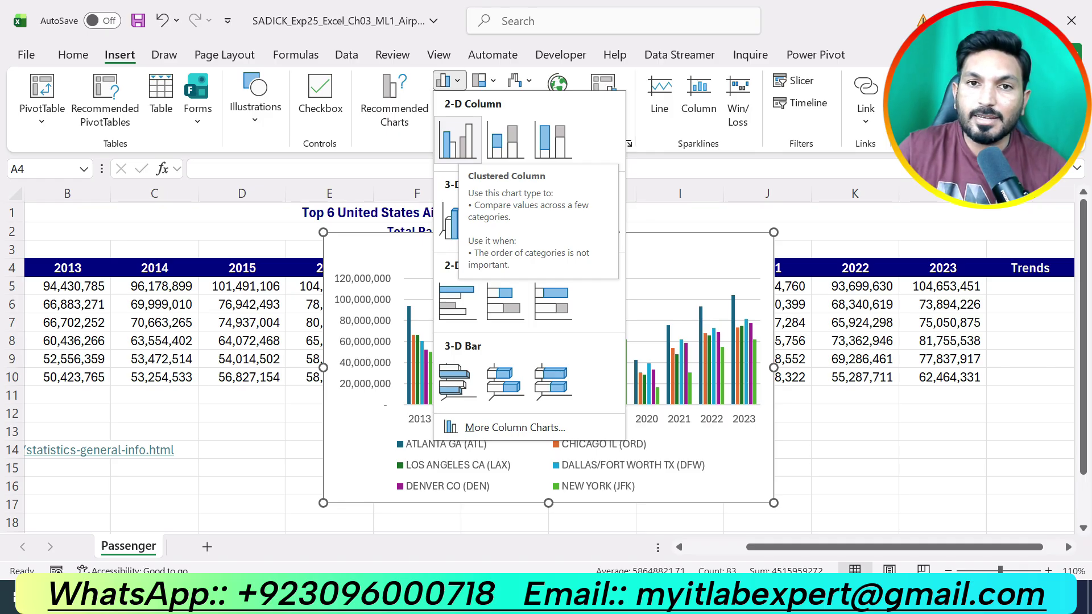
click(458, 139)
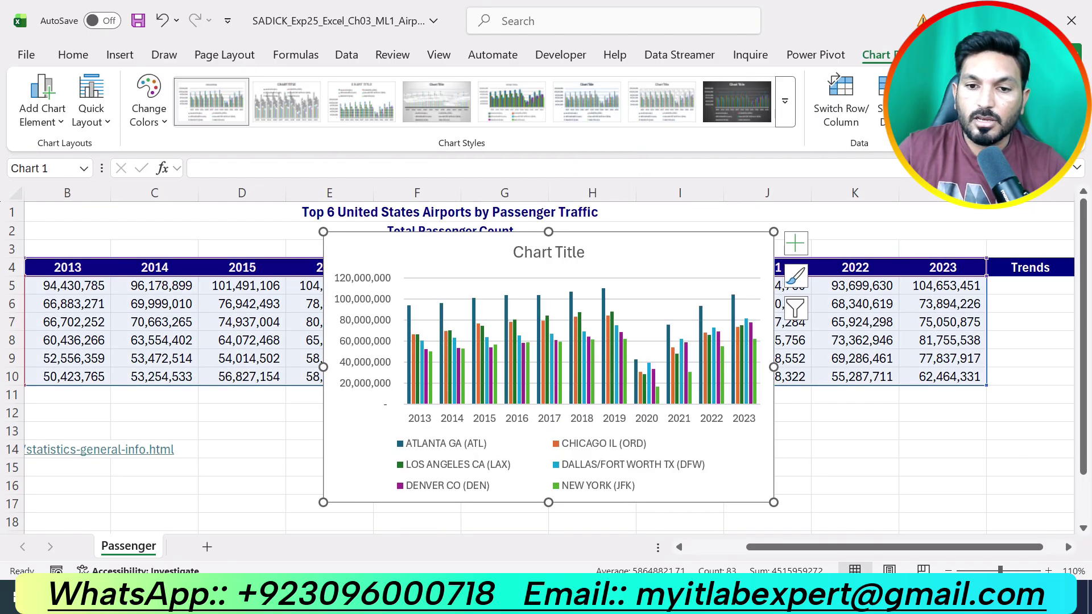
Step: Check the chart's destination cell A15 in the step 2 instructions in Word and return to the Excel workbook
key(alt+Tab)
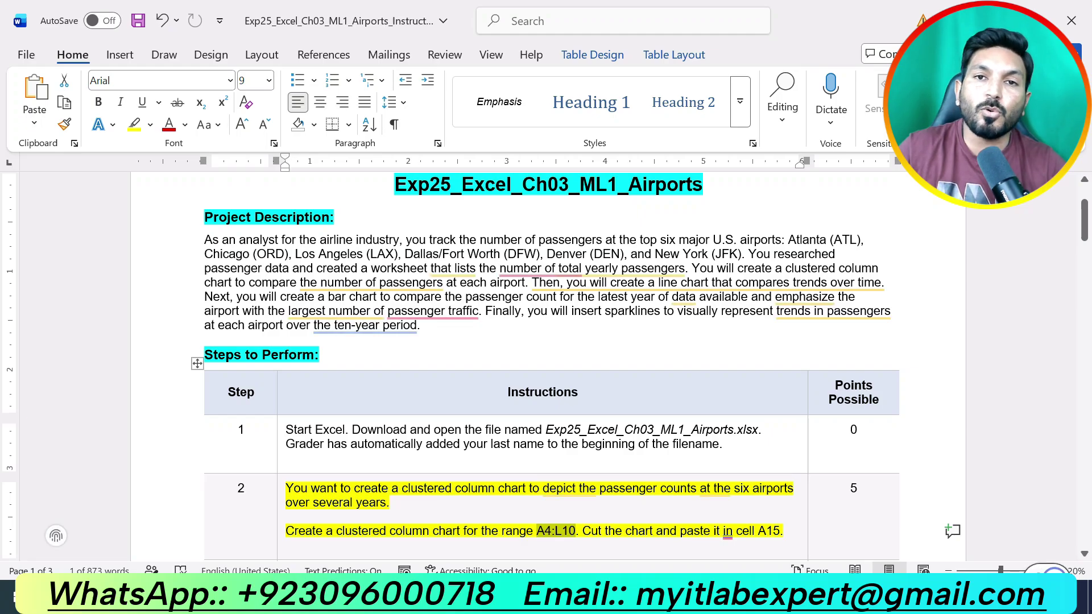
scroll(546, 363, down, 2)
scroll(546, 363, down, 1)
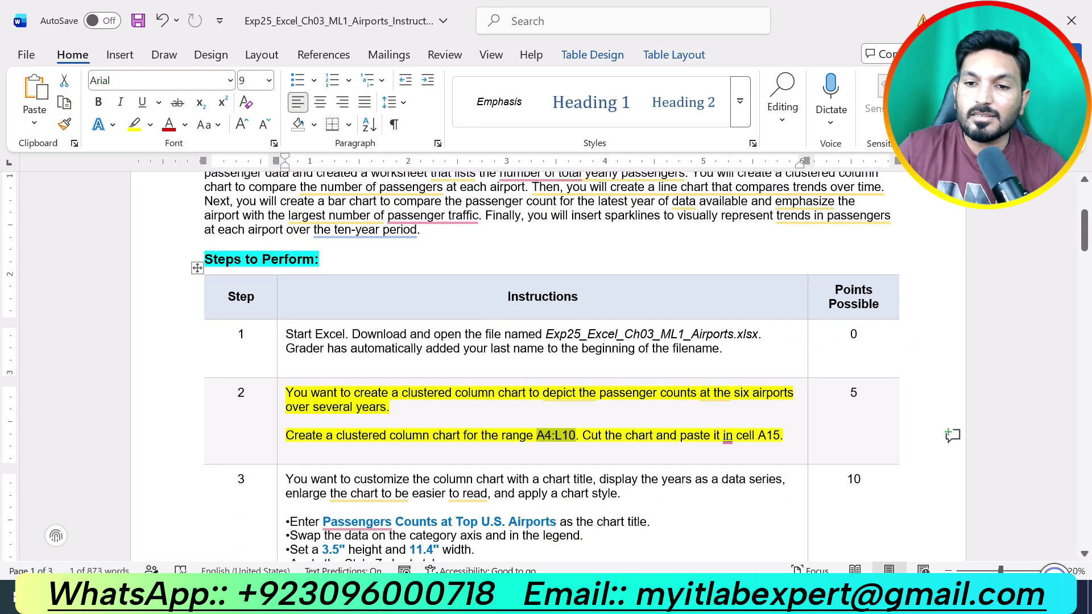
drag(780, 435, 755, 435)
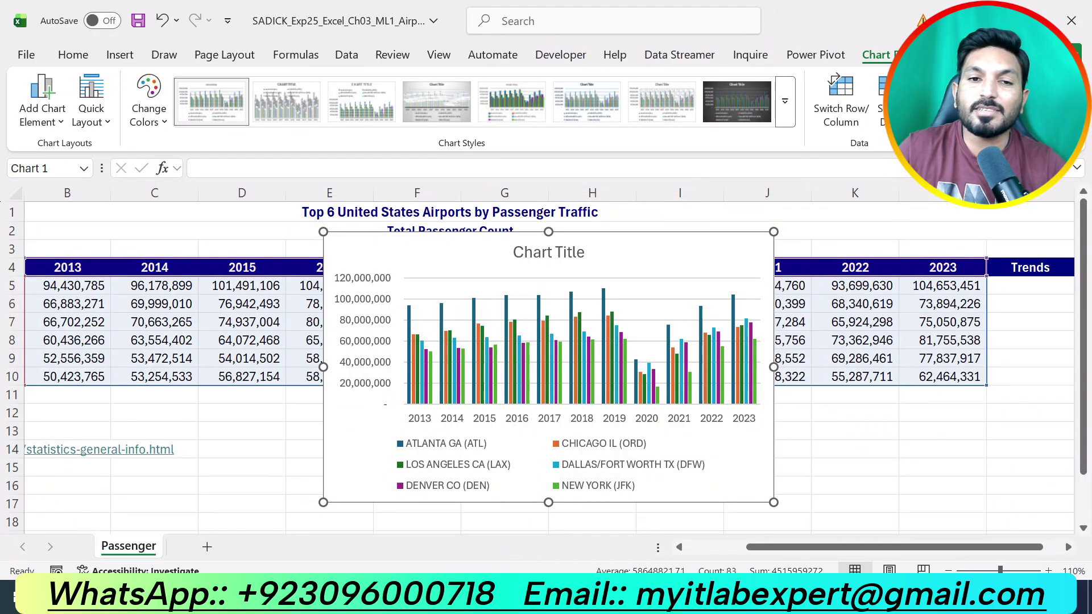
key(alt+Tab)
Step: Cut the clustered column chart and paste it at cell A15 on the Passenger worksheet
right_click(344, 241)
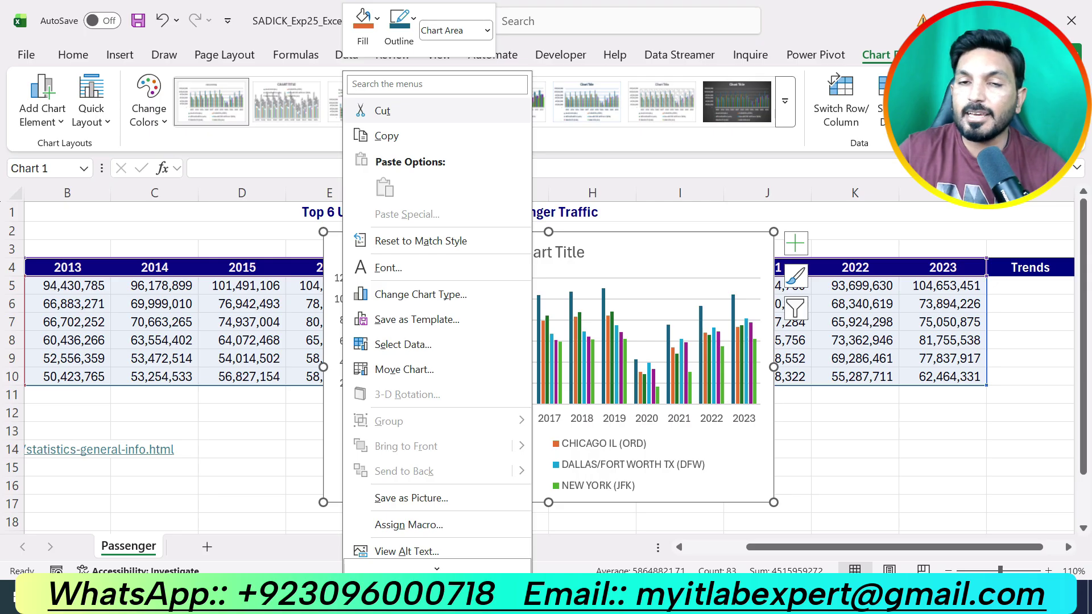
key(Escape)
key(Delete)
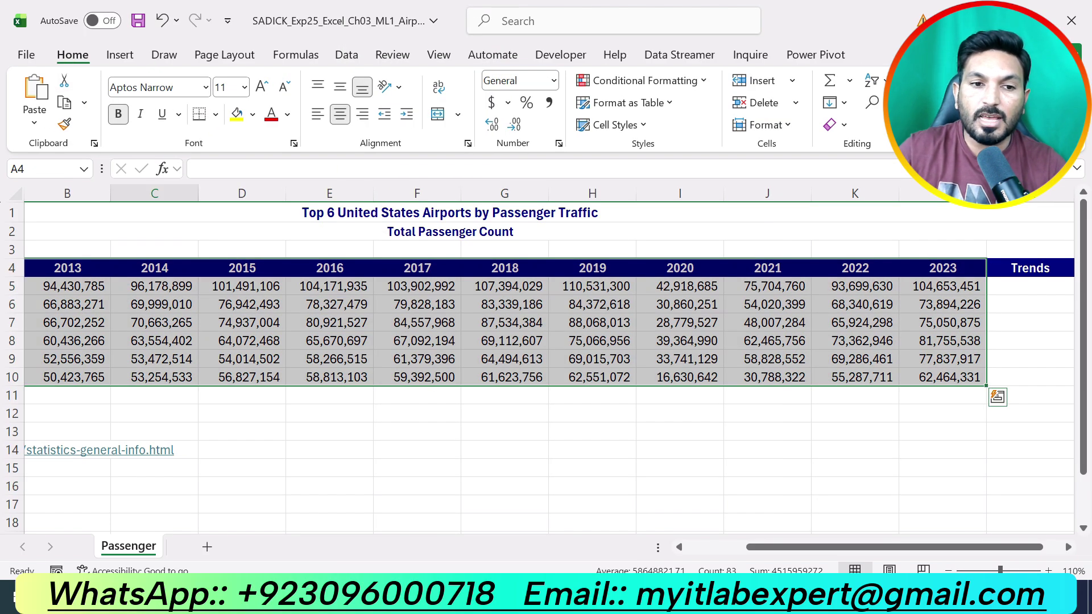
click(67, 467)
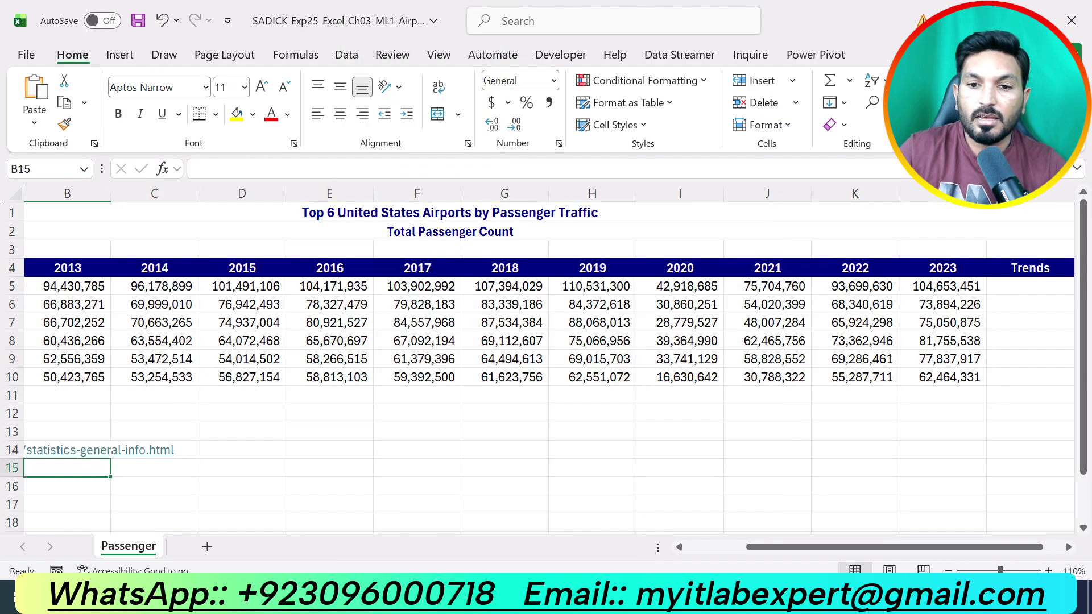
scroll(549, 364, left, 3)
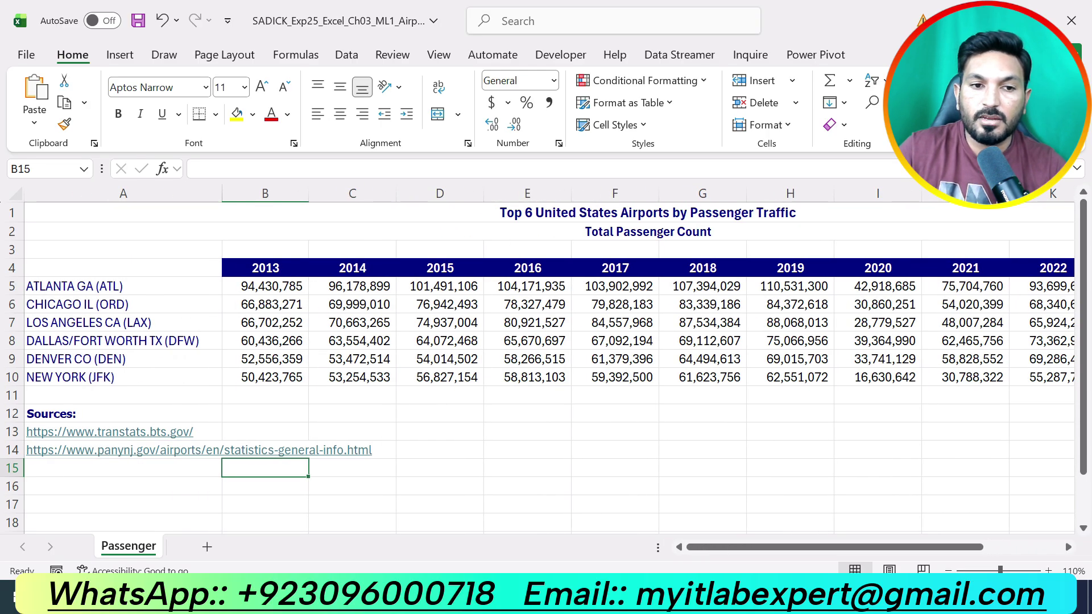
click(122, 468)
click(35, 91)
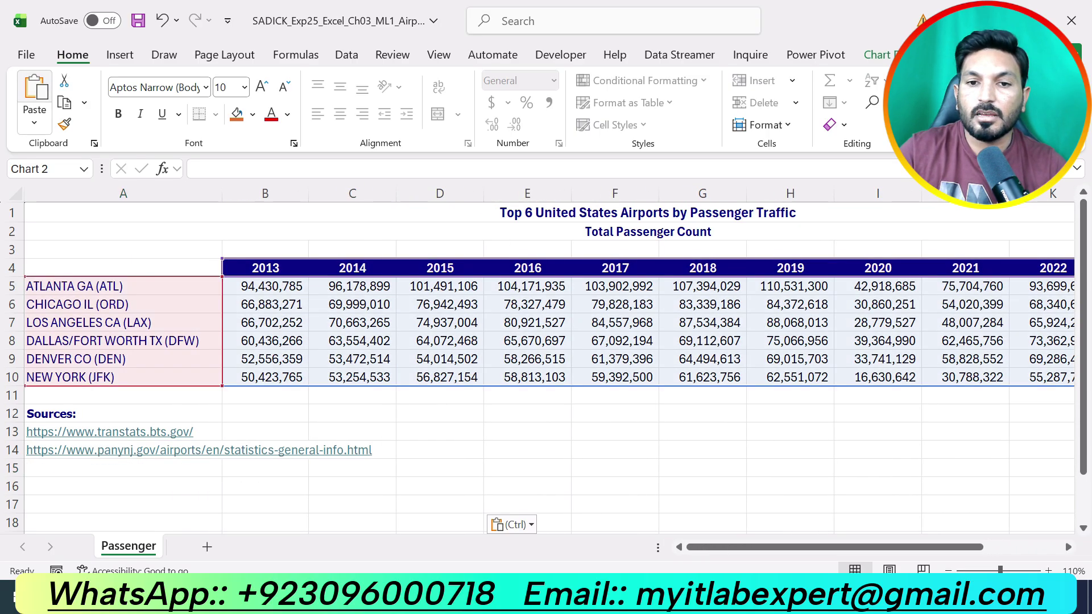
scroll(549, 364, down, 1)
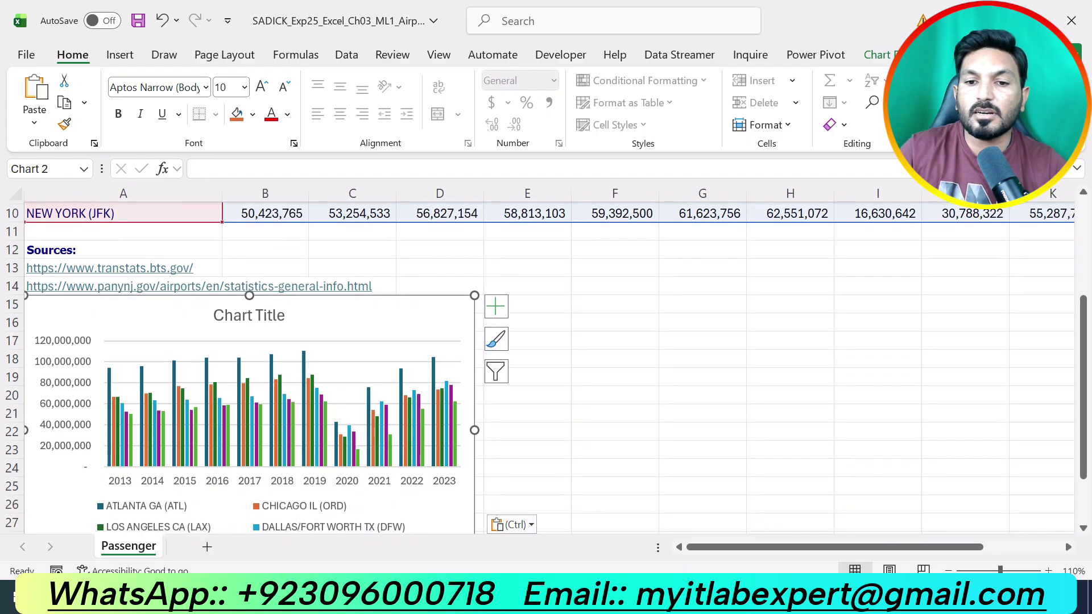
click(591, 488)
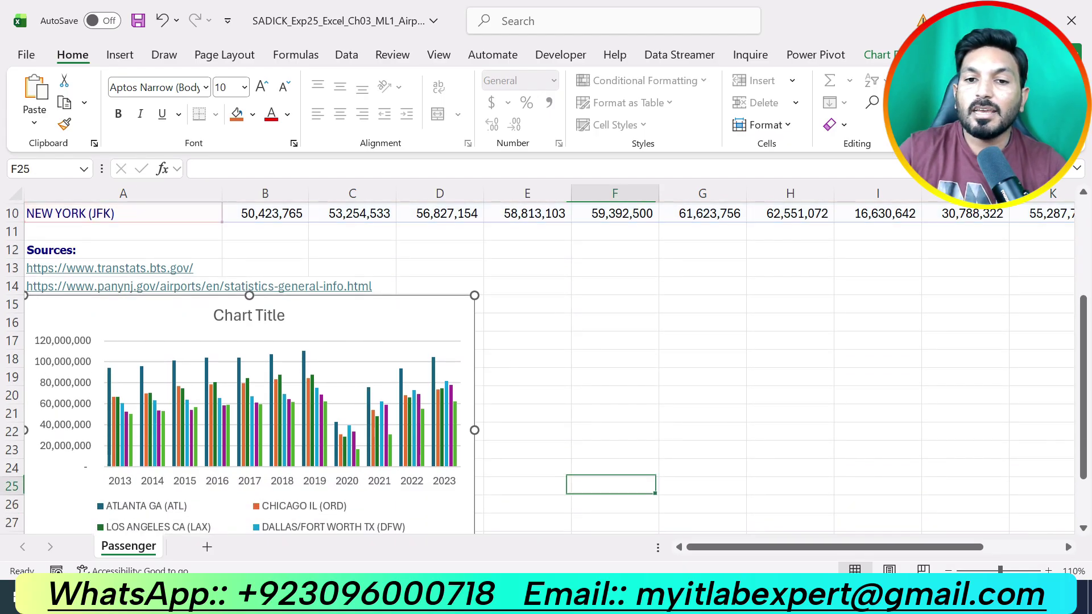
right_click(591, 488)
Step: Switch to the Word instructions, undo the step 2 highlight and highlight the step 3 instructions in yellow
key(alt+Tab)
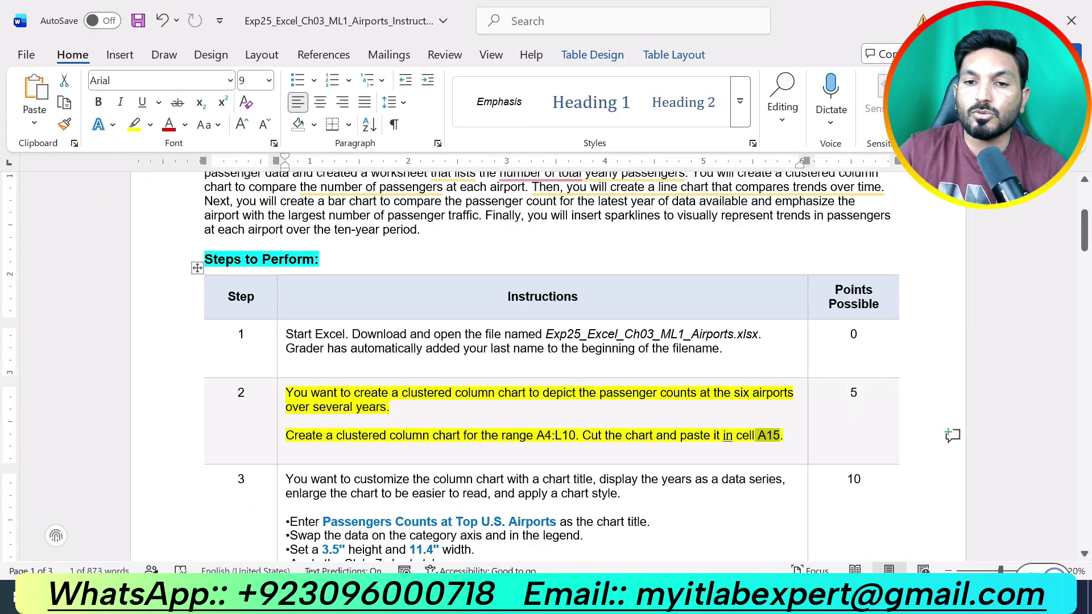
key(End)
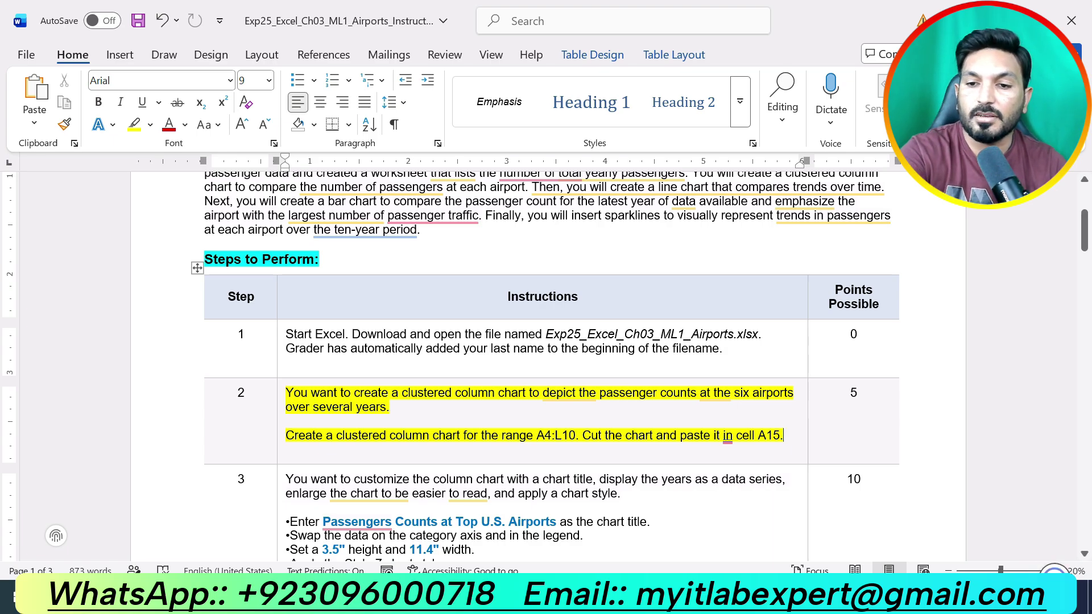
key(ctrl+z)
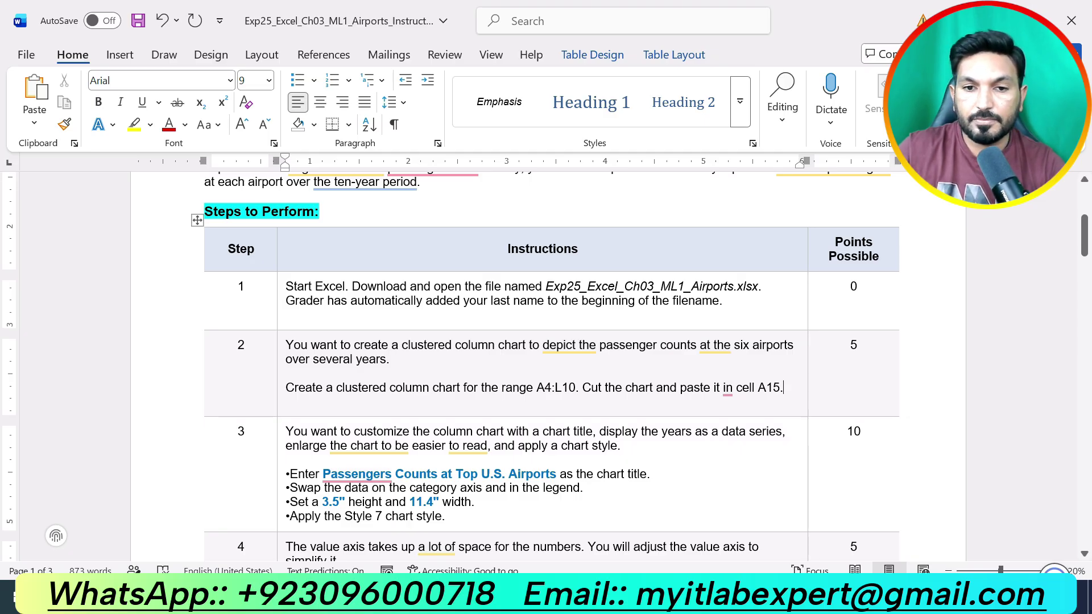
drag(446, 516, 285, 431)
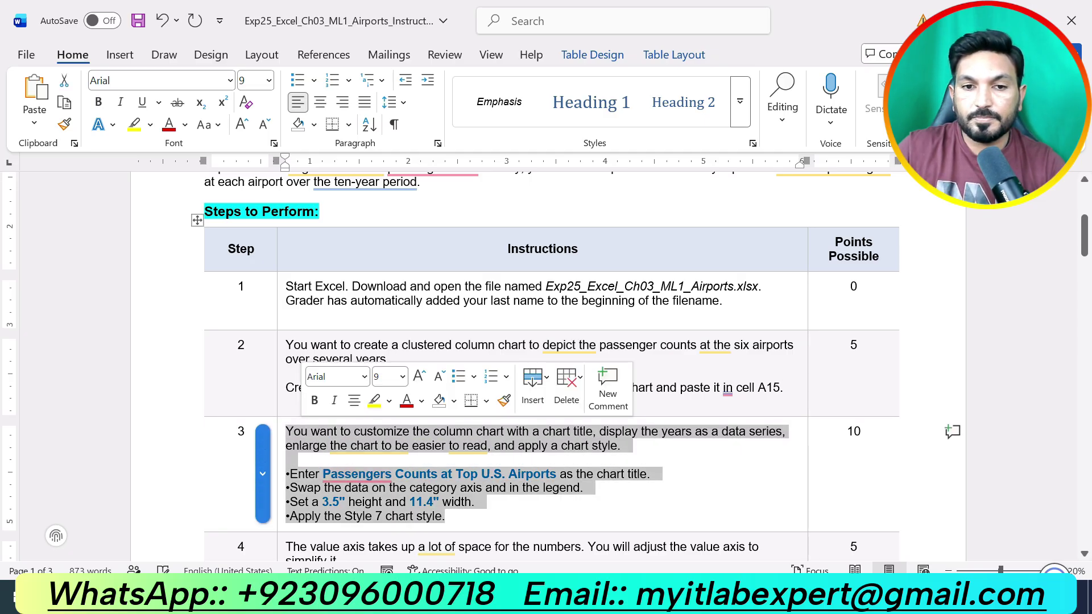
click(374, 401)
click(286, 459)
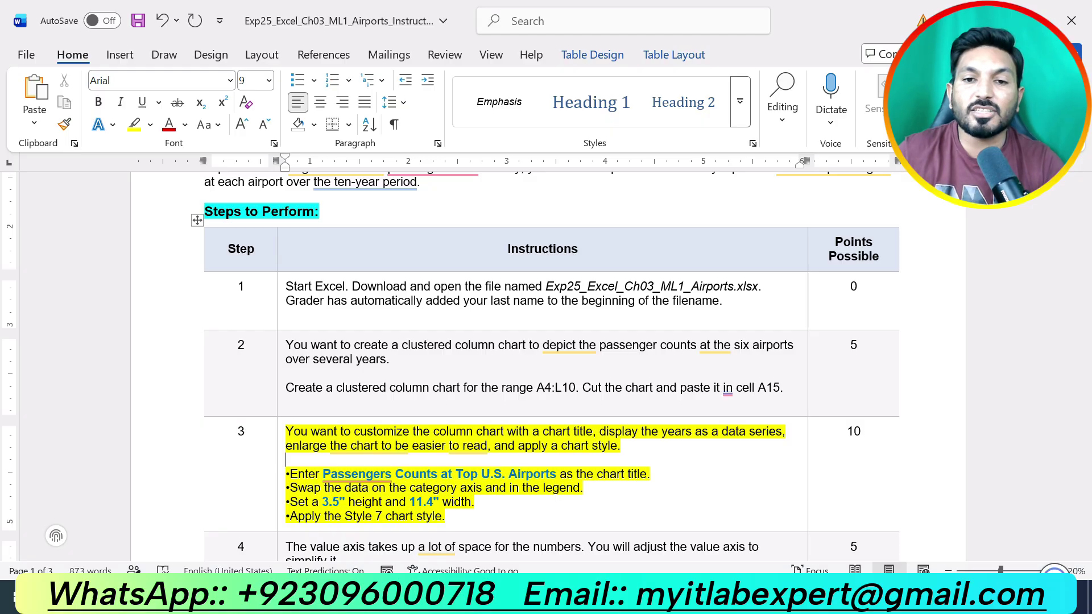
Step: Copy "Passengers Counts at Top U.S. Airports" from the step 3 instructions and set it as the column chart's title in Excel
drag(560, 474, 323, 473)
key(ctrl+c)
right_click(323, 474)
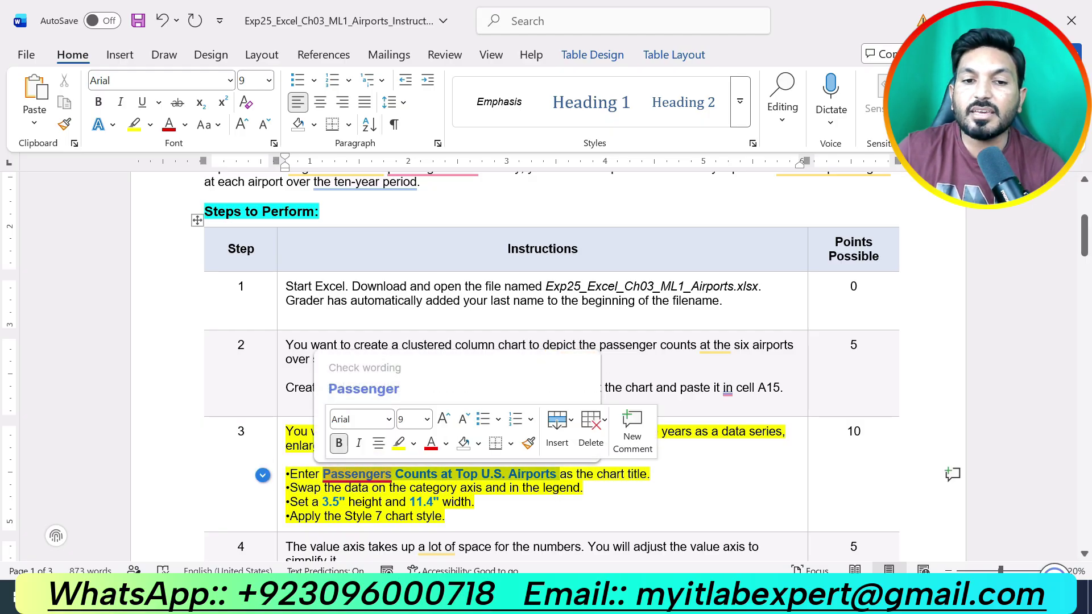
key(Escape)
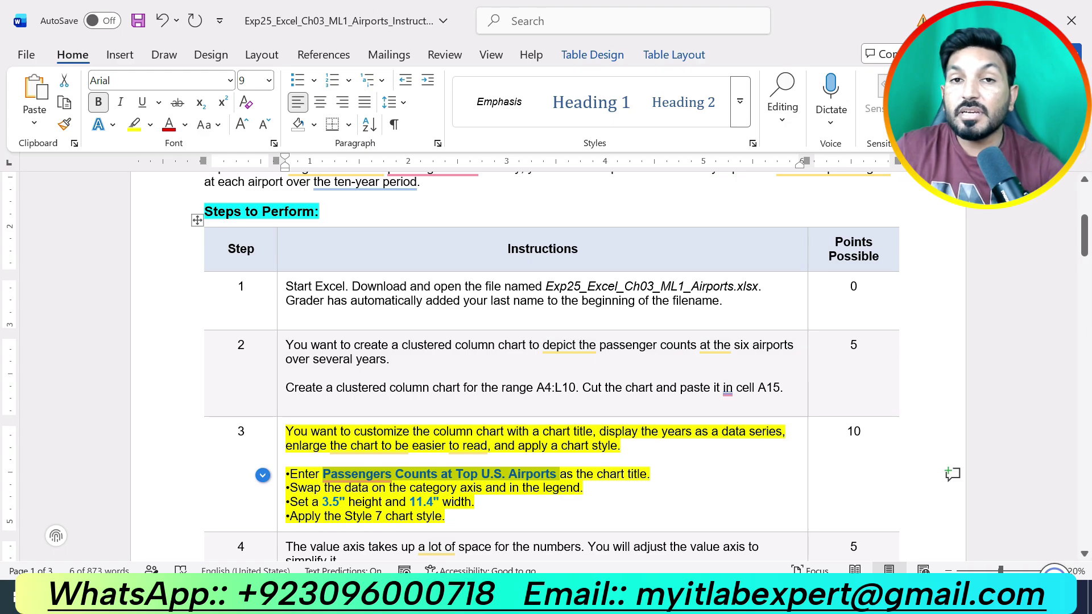
key(alt+Tab)
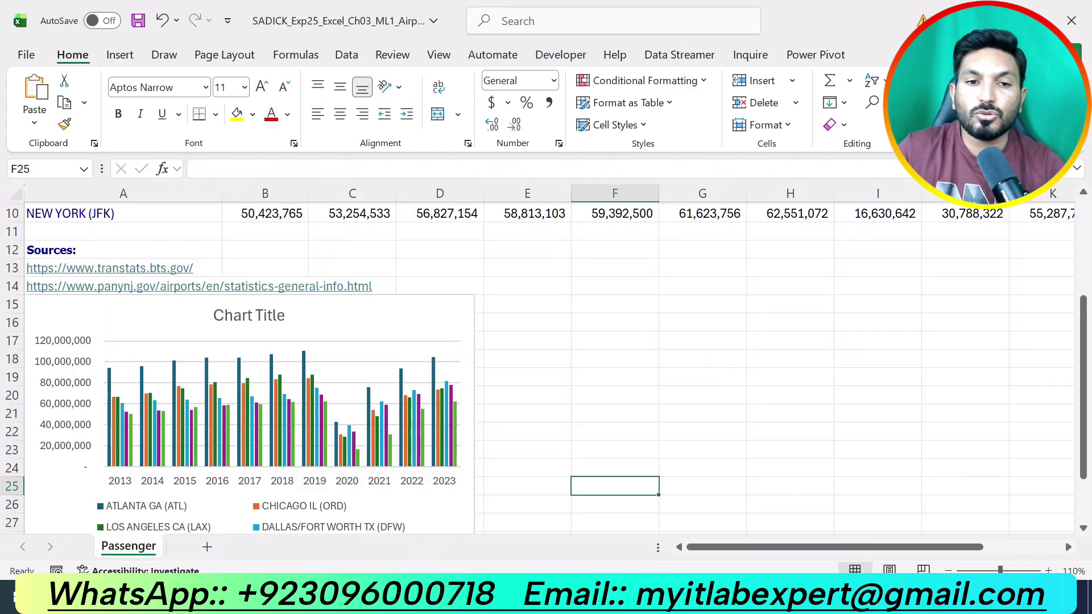
click(257, 318)
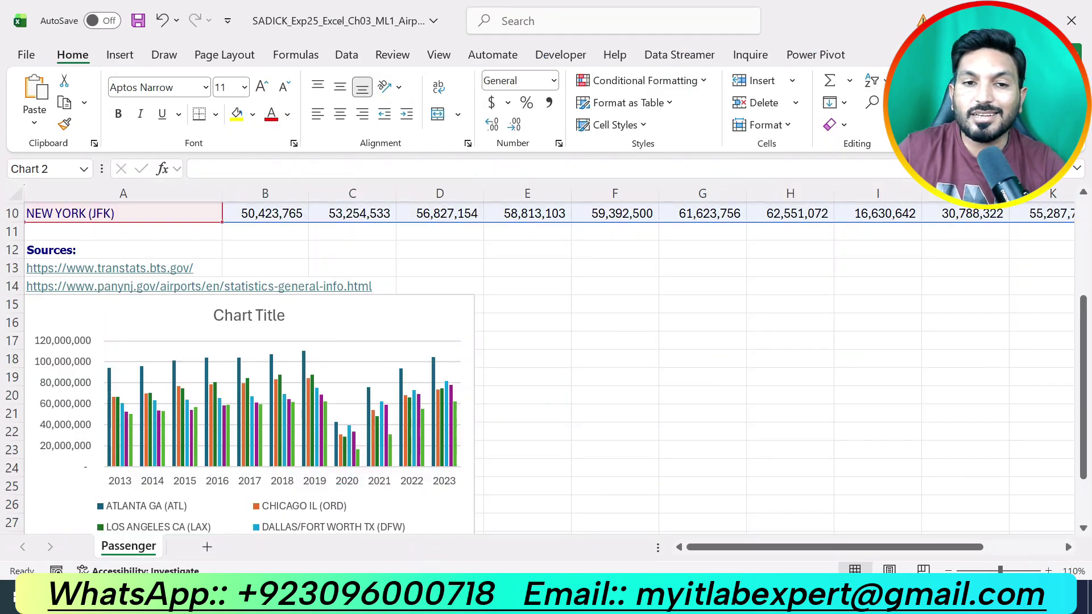
click(193, 168)
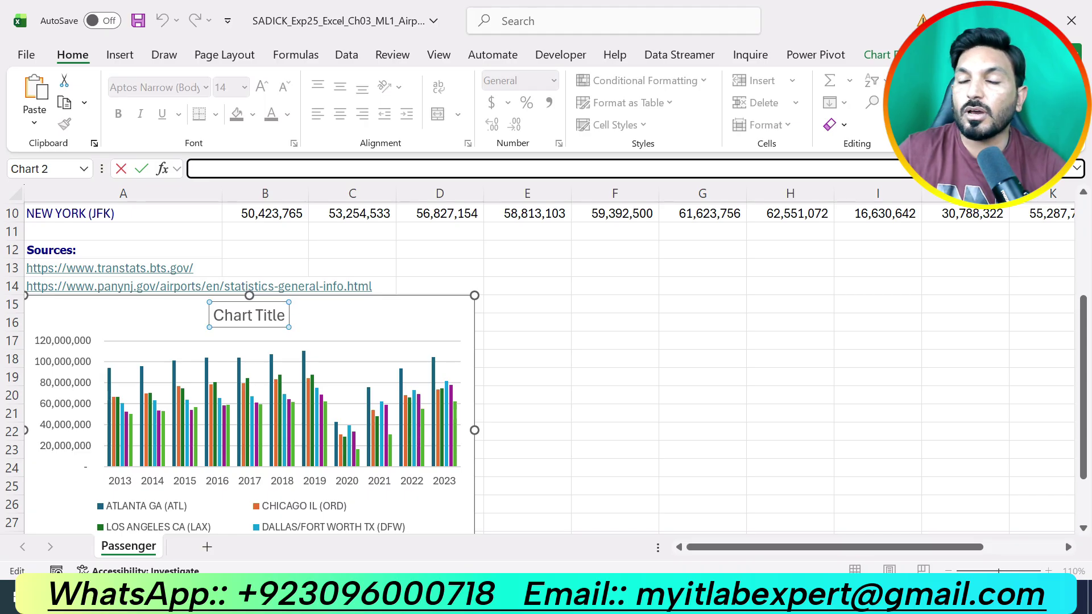
key(ctrl+v)
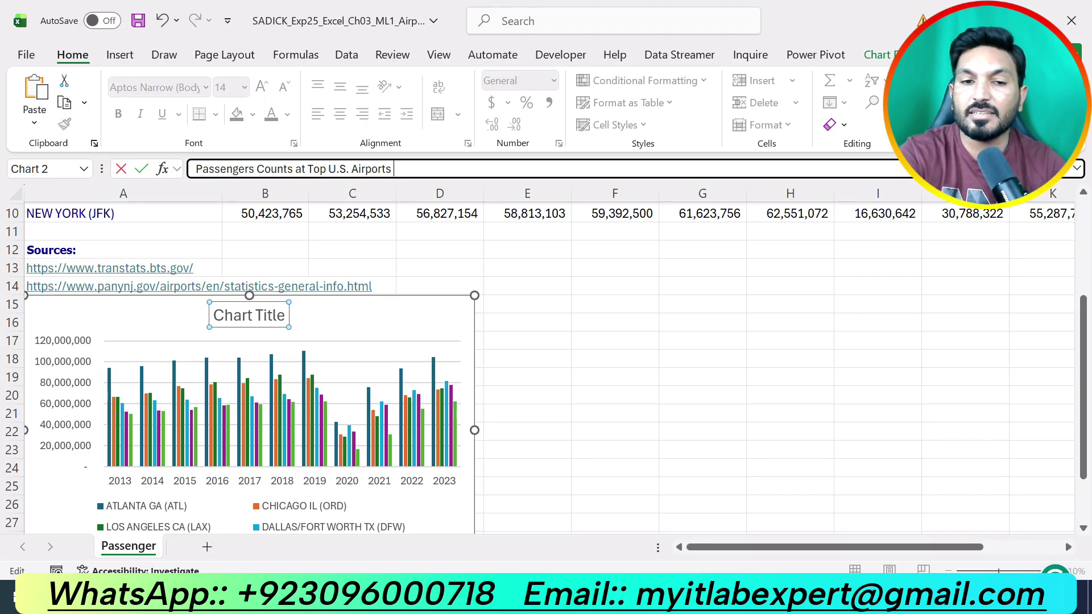
key(Return)
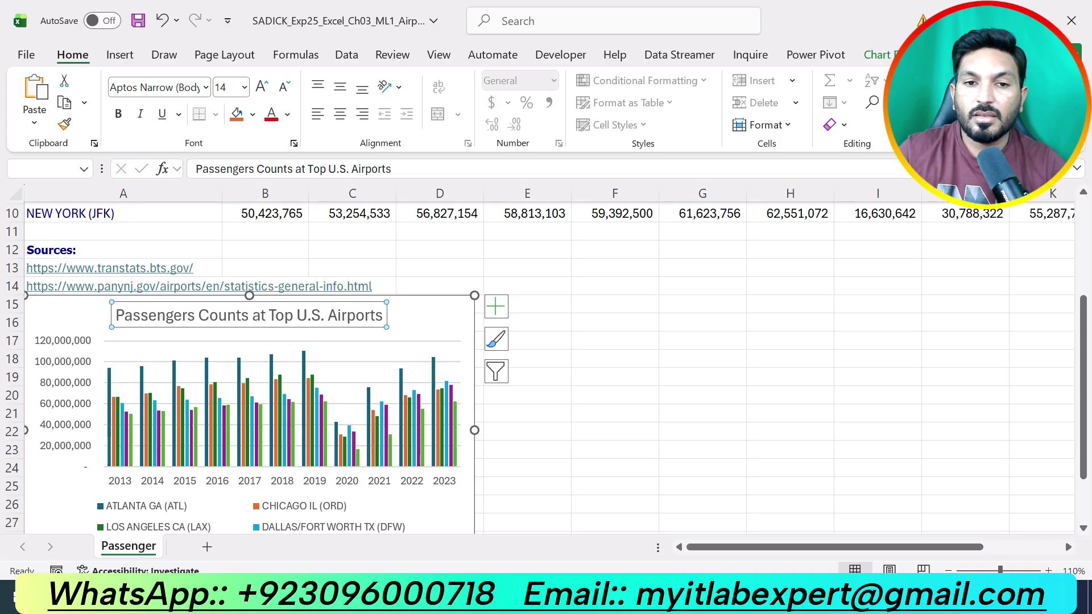
Step: Check the remaining step 3 instructions in Word, return to the Excel workbook and save it
key(alt+Tab)
scroll(541, 369, down, 2)
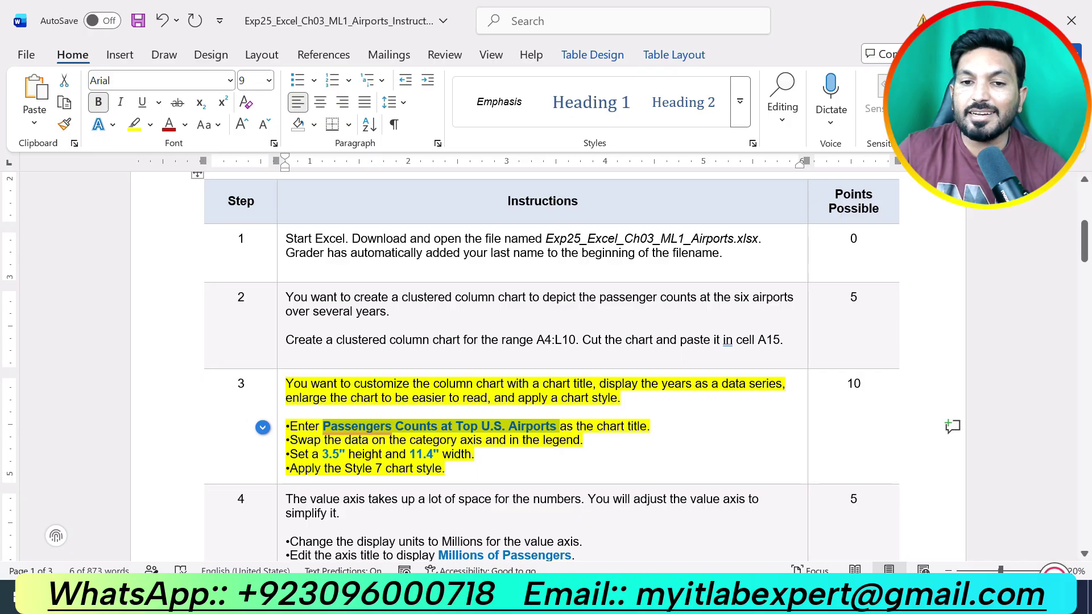
key(alt+Tab)
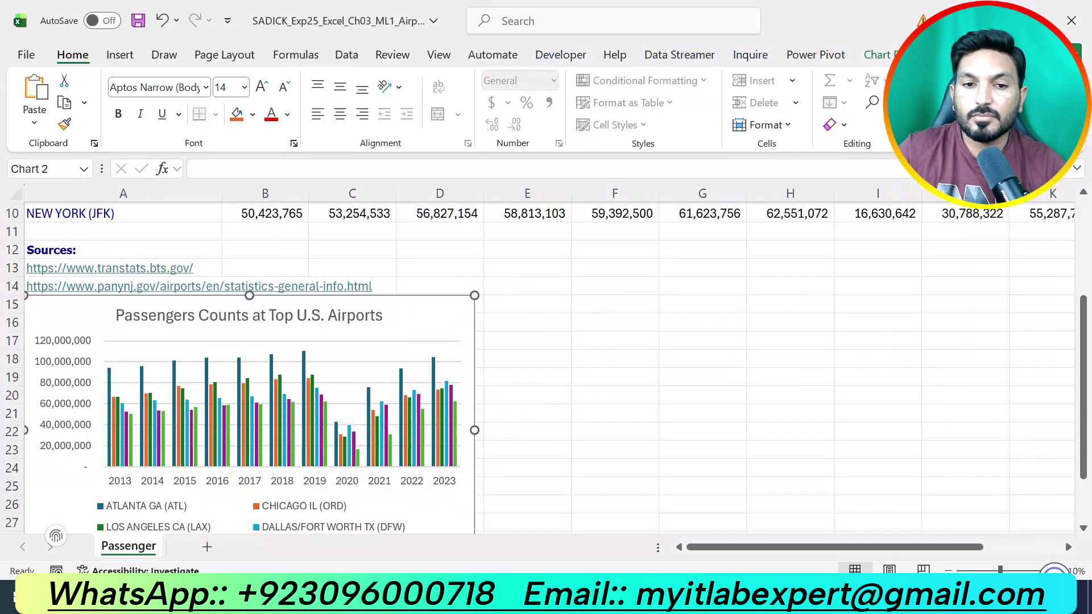
scroll(546, 364, down, 2)
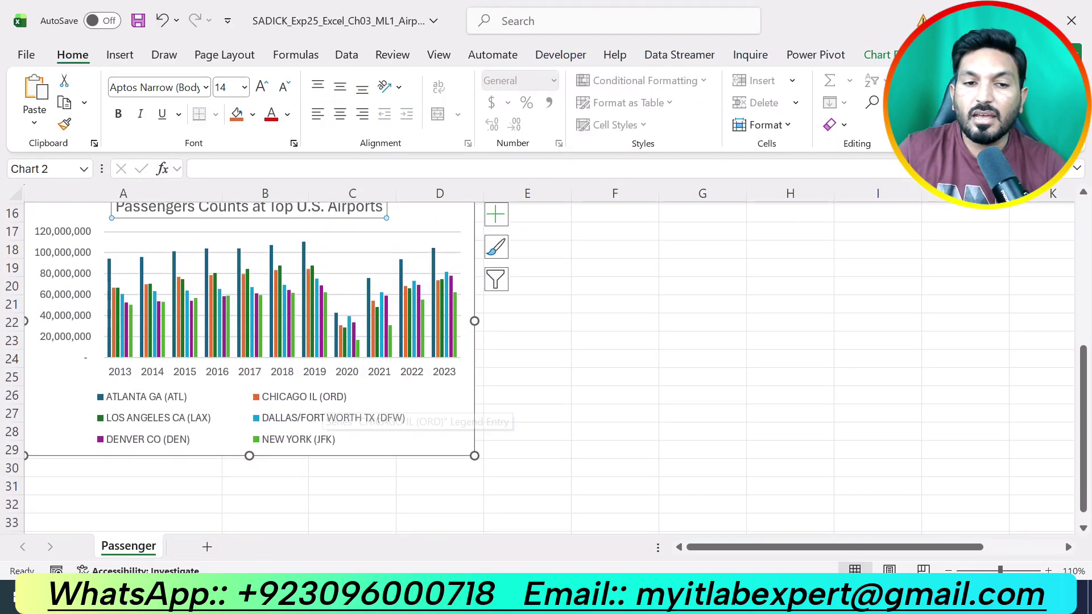
scroll(364, 430, up, 1)
click(615, 322)
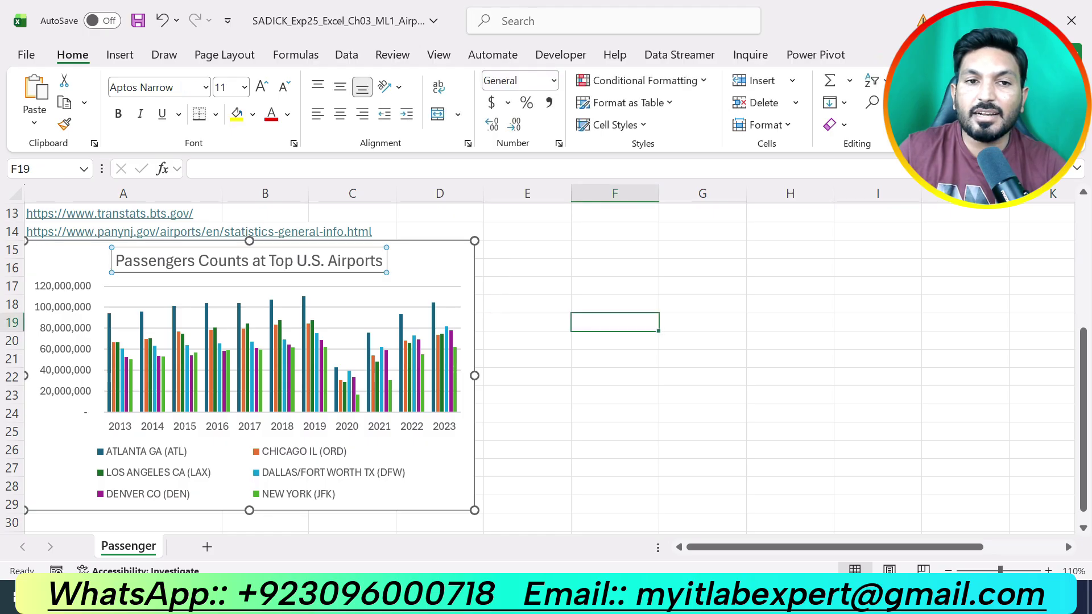
key(ctrl+s)
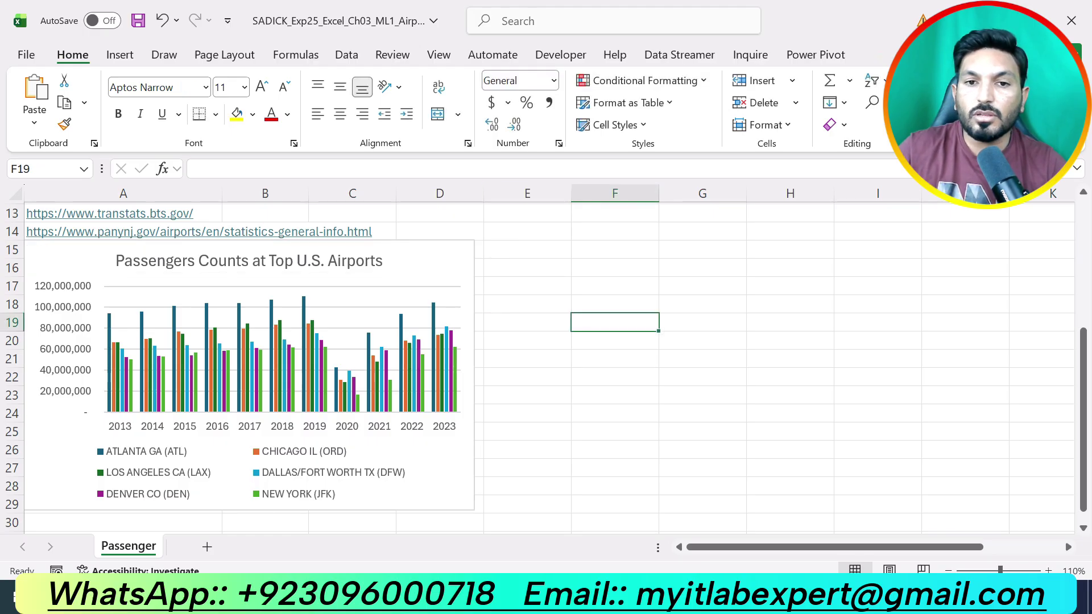
click(432, 257)
click(889, 55)
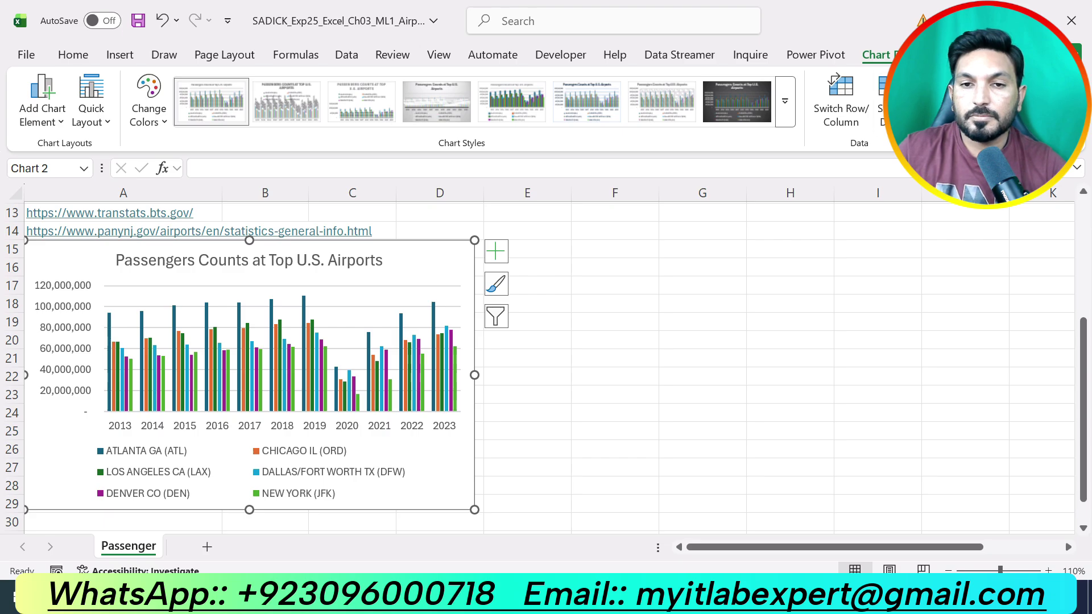
click(614, 413)
click(790, 304)
text(])
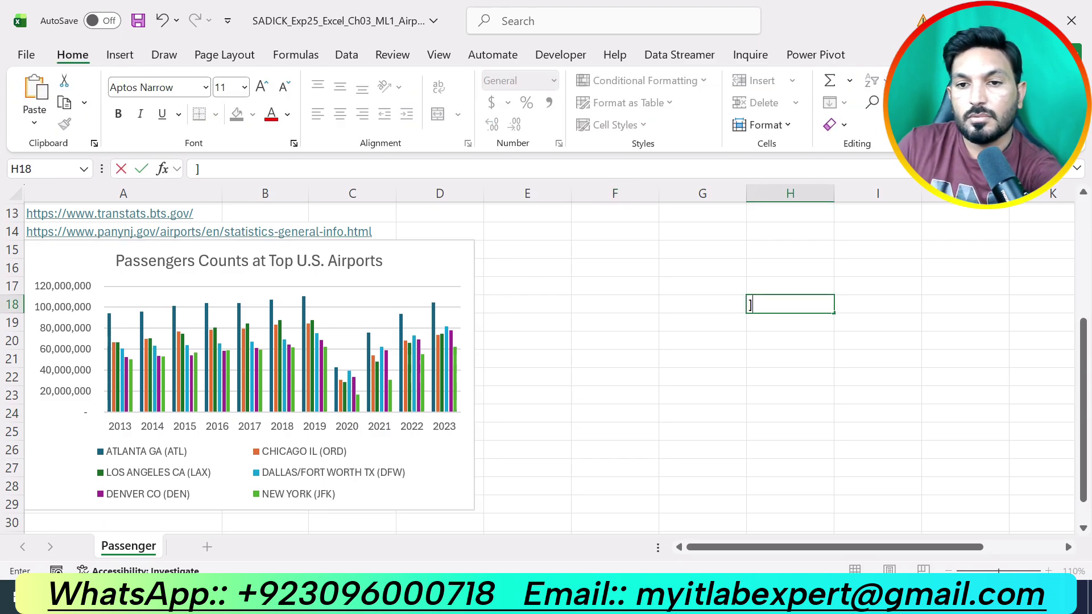
key(BackSpace)
click(527, 340)
Step: Swap the column chart's rows and columns so the airports form the category axis and the years the legend
click(430, 263)
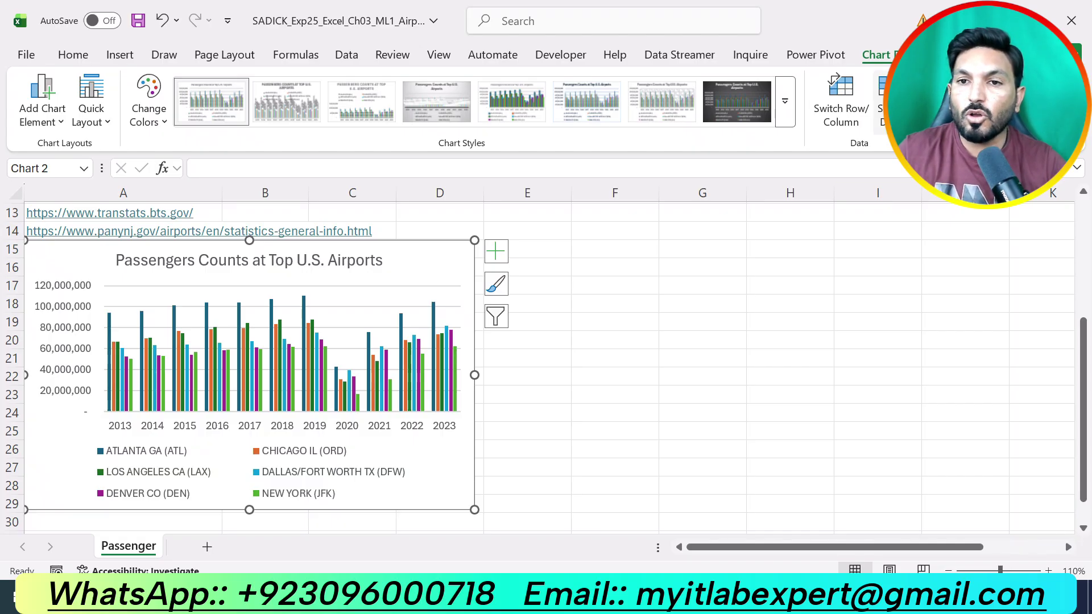
click(840, 102)
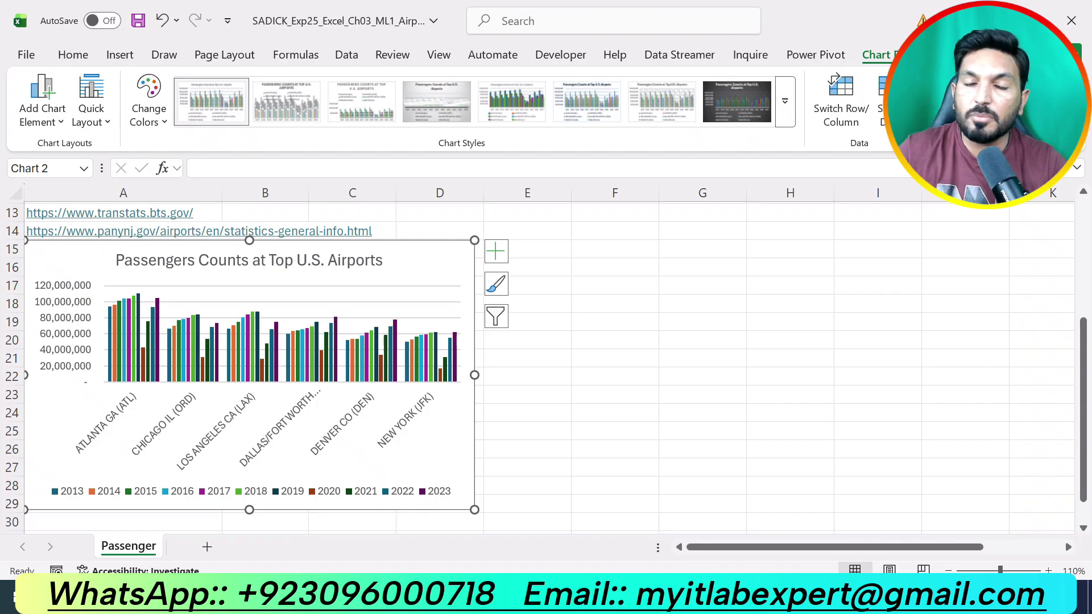
click(615, 412)
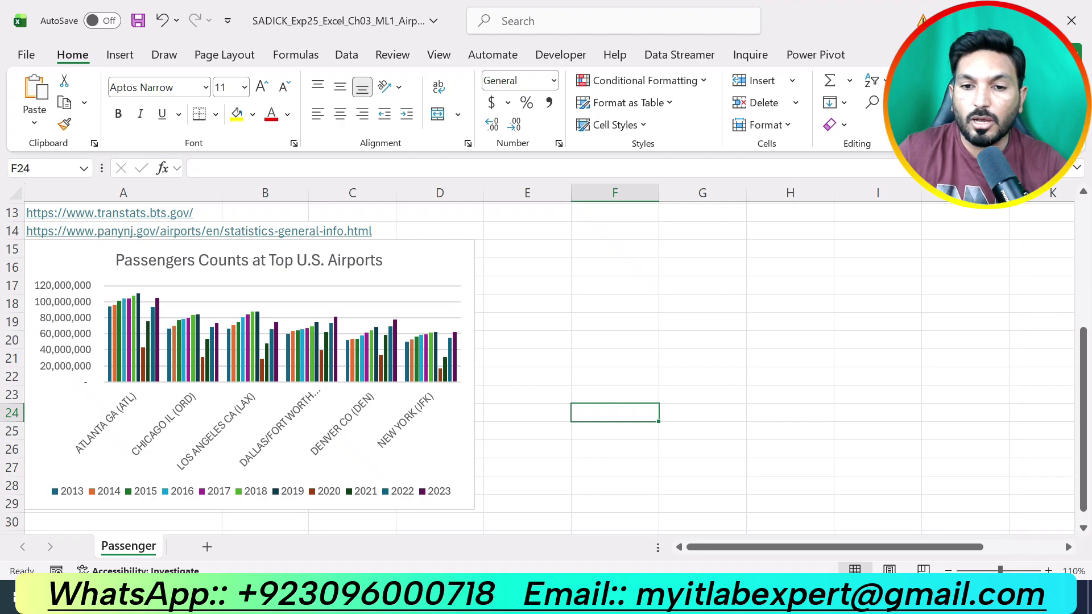
Step: Return to the Word instructions and select the step 3 line setting a 3.5" height and 11.4" width
key(alt+Tab)
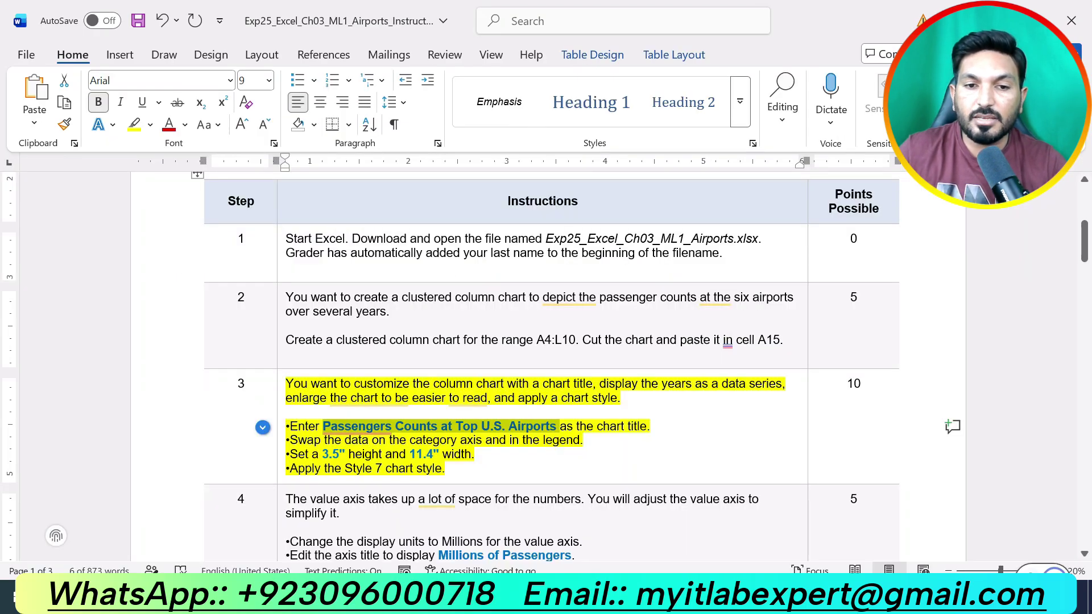
click(477, 455)
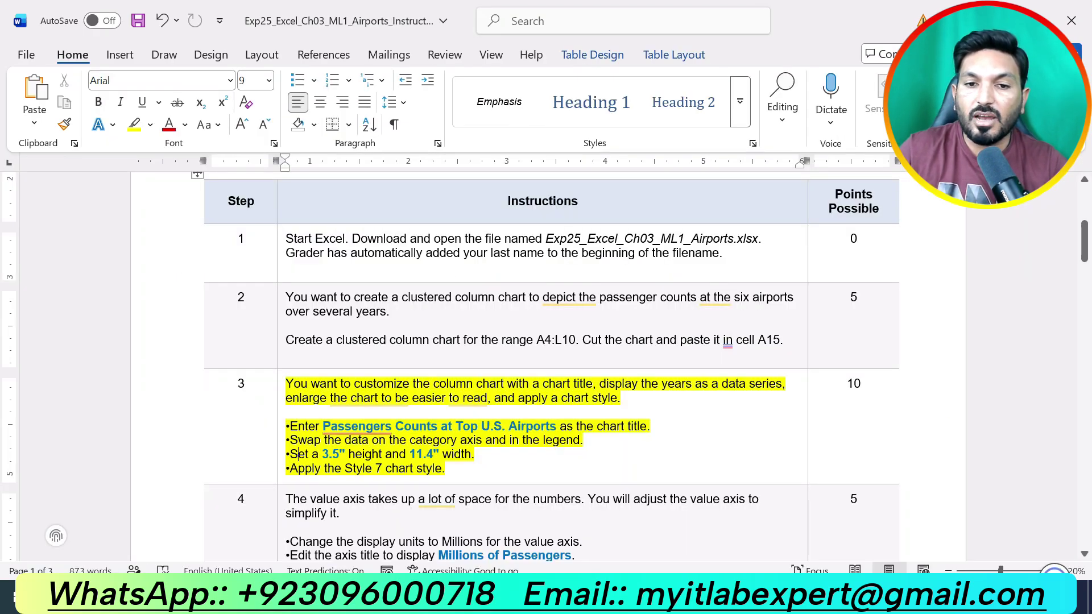
drag(476, 455, 289, 455)
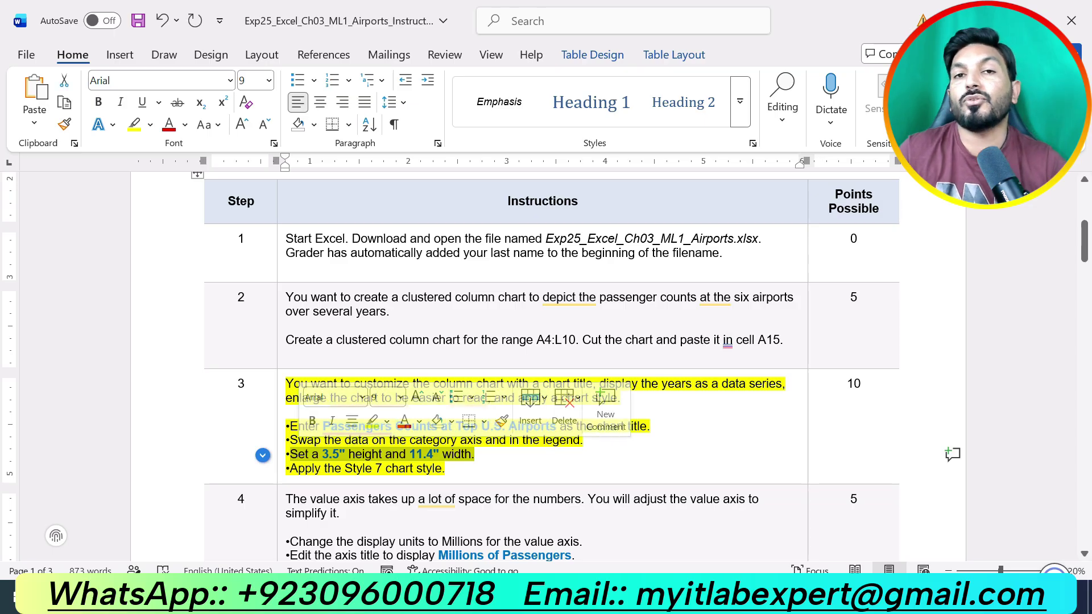
Step: Switch to the Excel workbook and resize the column chart to 3.5" high and 11.4" wide
key(alt+Tab)
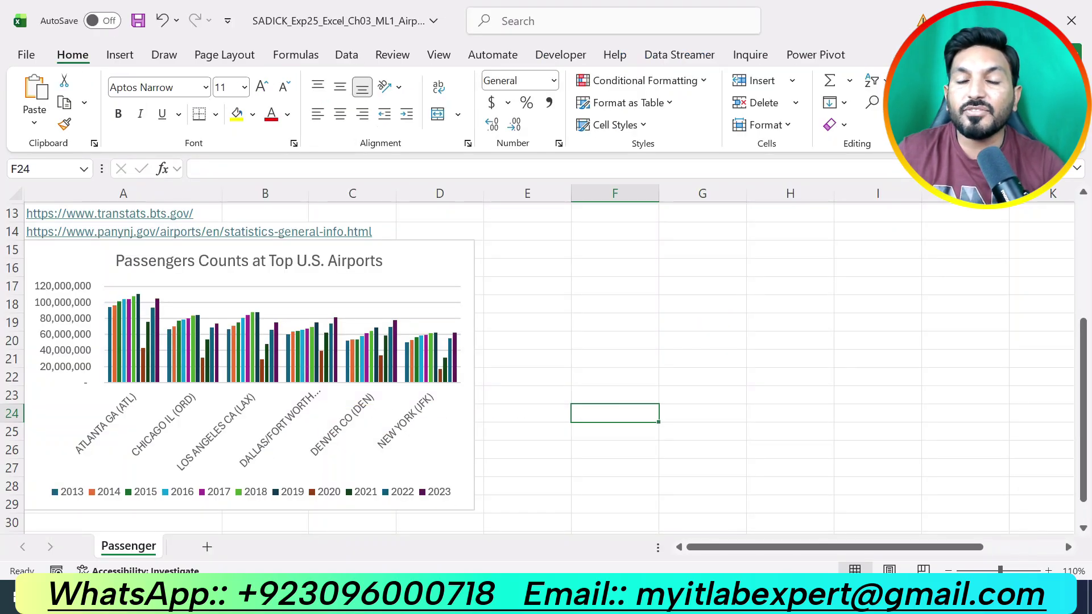
key(alt+Tab)
key(alt+Tab)
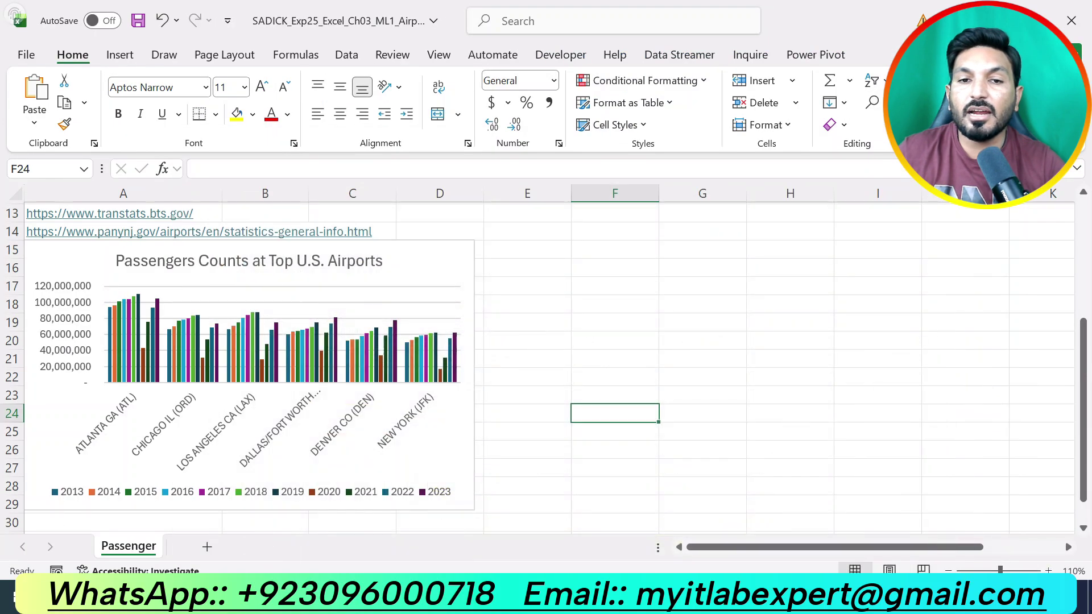
click(427, 260)
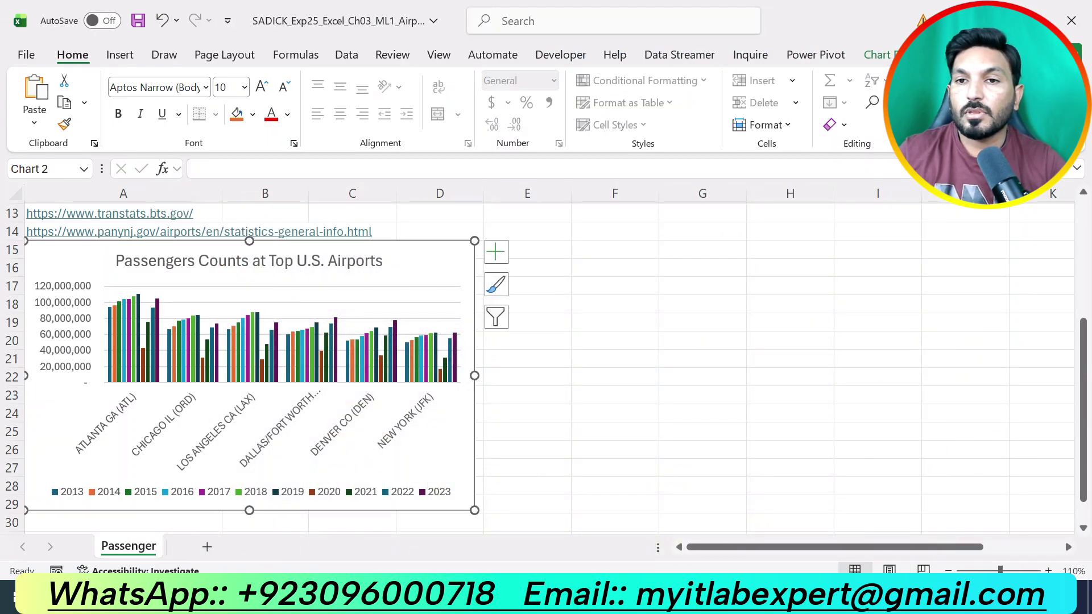
click(968, 55)
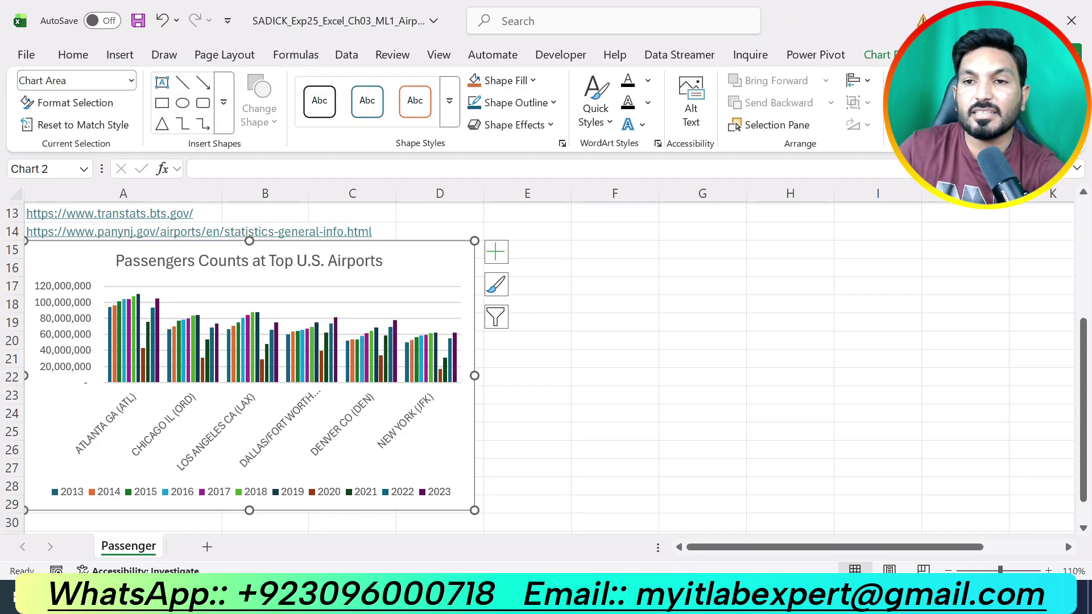
key(Return)
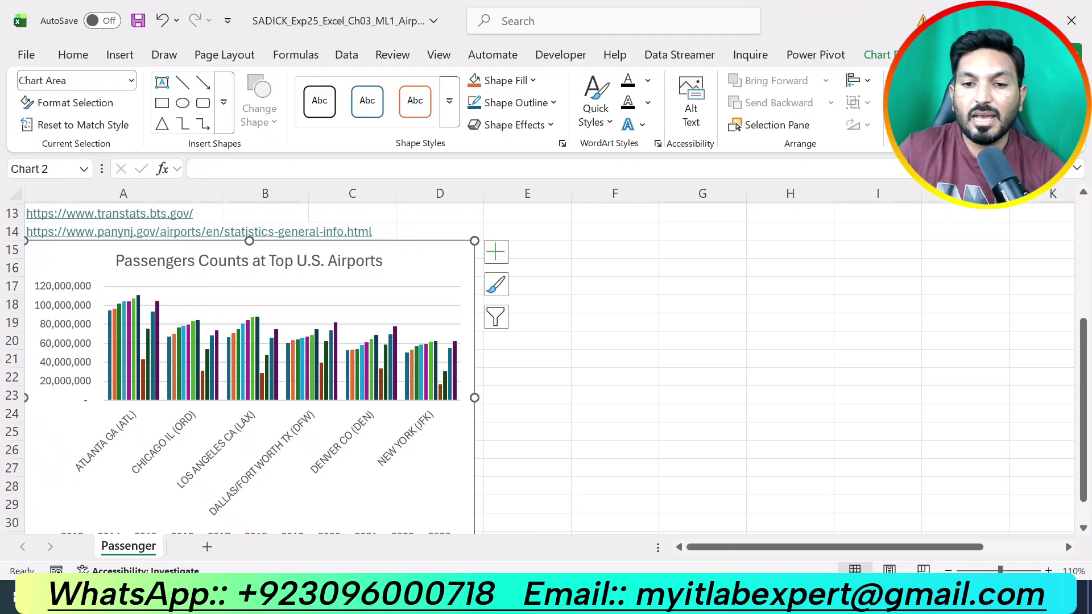
key(alt+Tab)
key(alt+Tab)
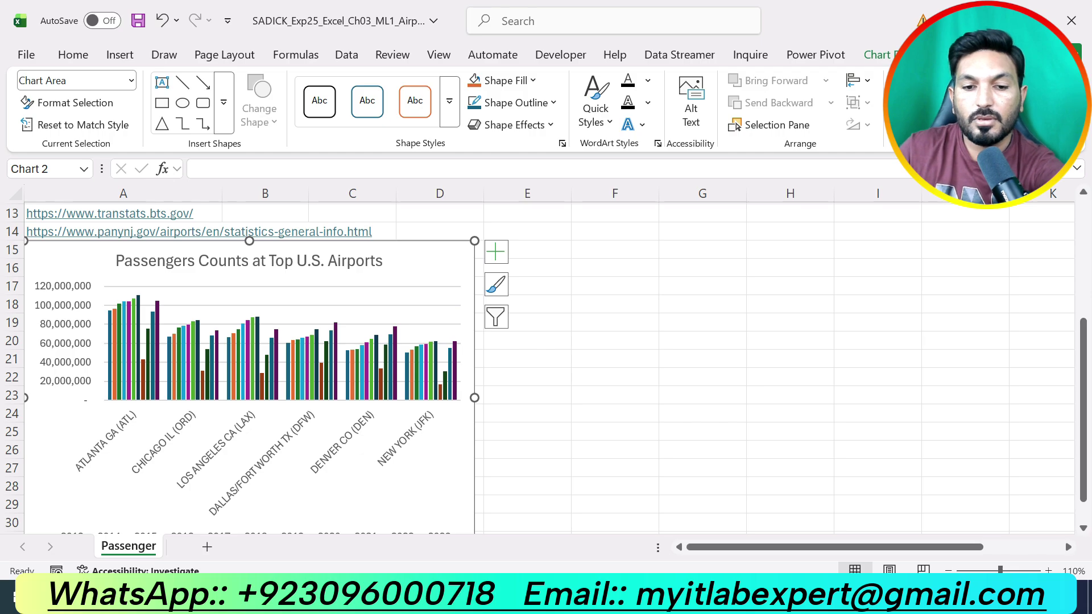
key(Return)
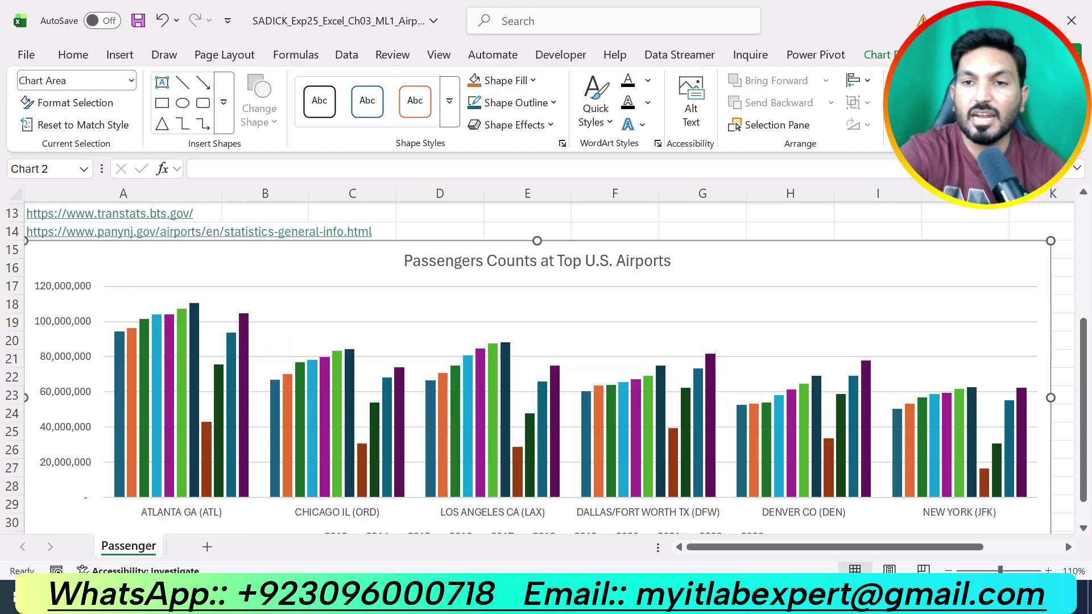
scroll(546, 367, down, 2)
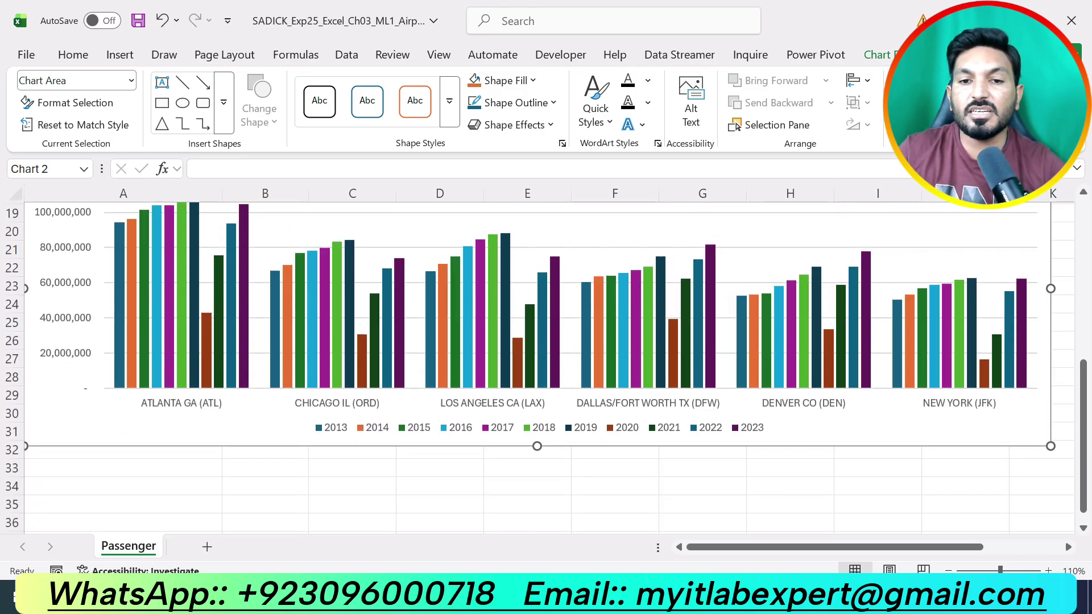
scroll(546, 367, up, 4)
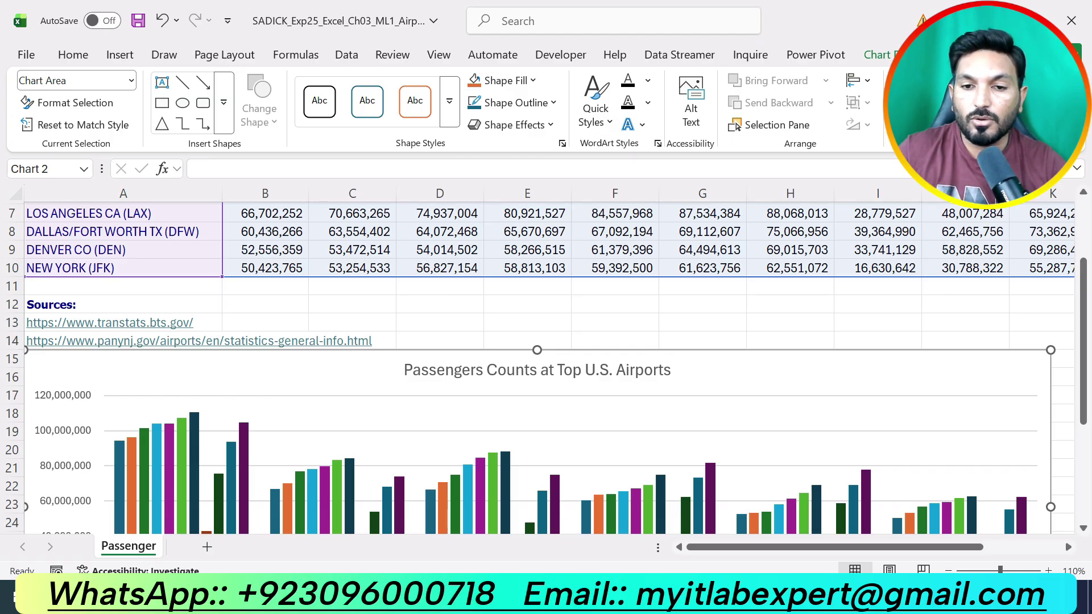
Step: Check the last step 3 line in the Word instructions, return to Excel and apply the Style 7 chart style to the column chart
key(alt+Tab)
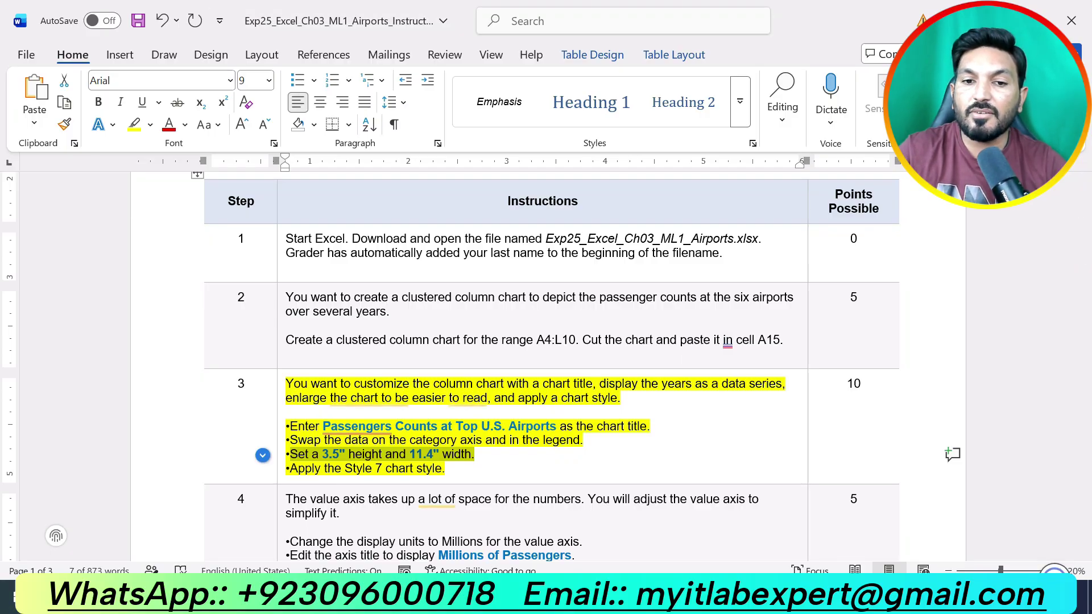
triple_click(363, 468)
right_click(364, 468)
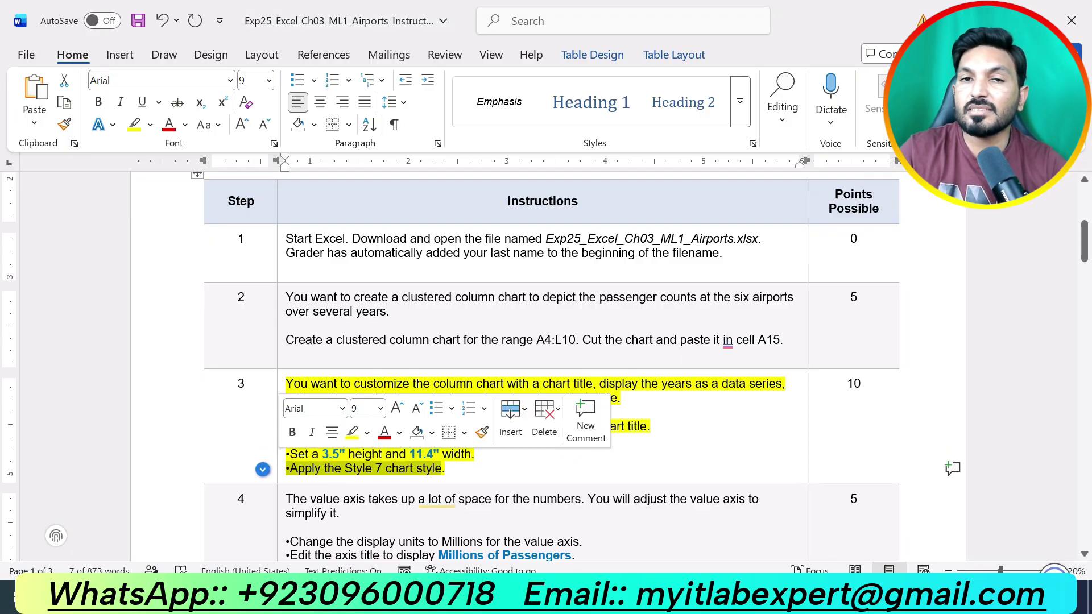
key(Escape)
key(alt+Tab)
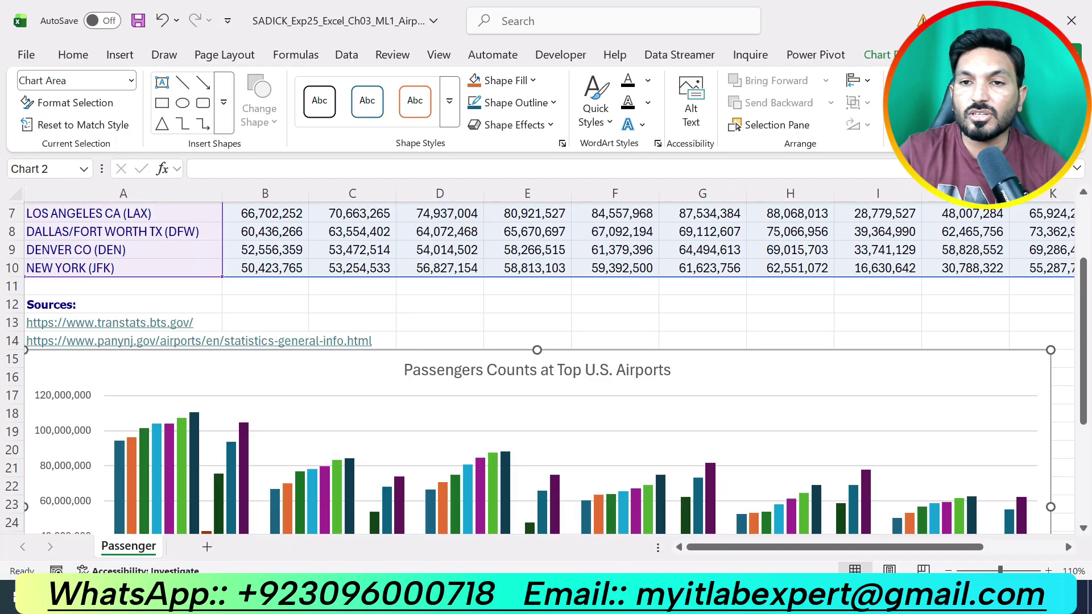
click(877, 55)
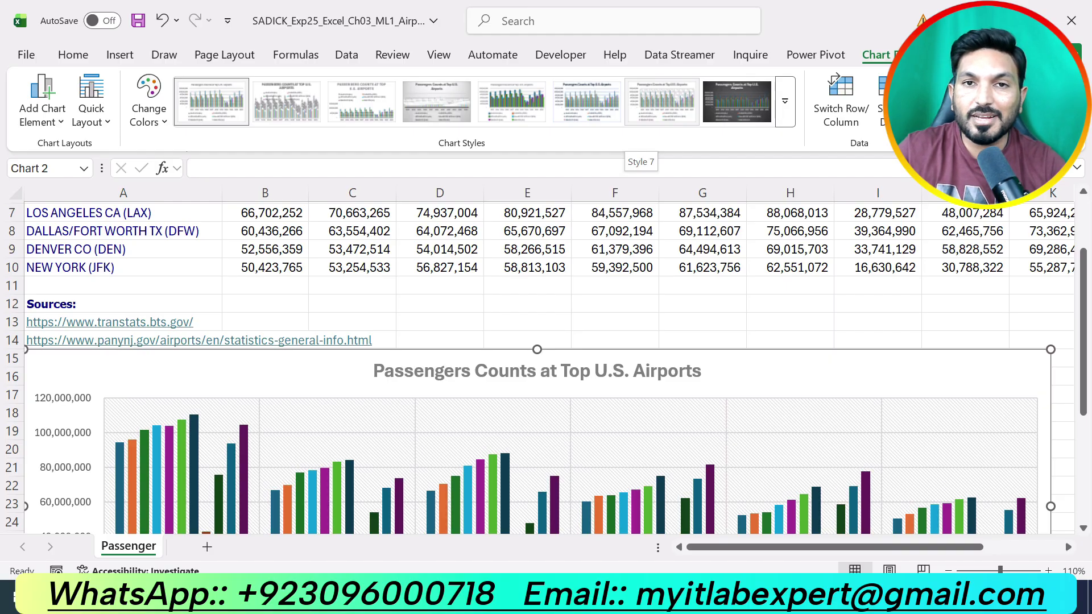
click(661, 101)
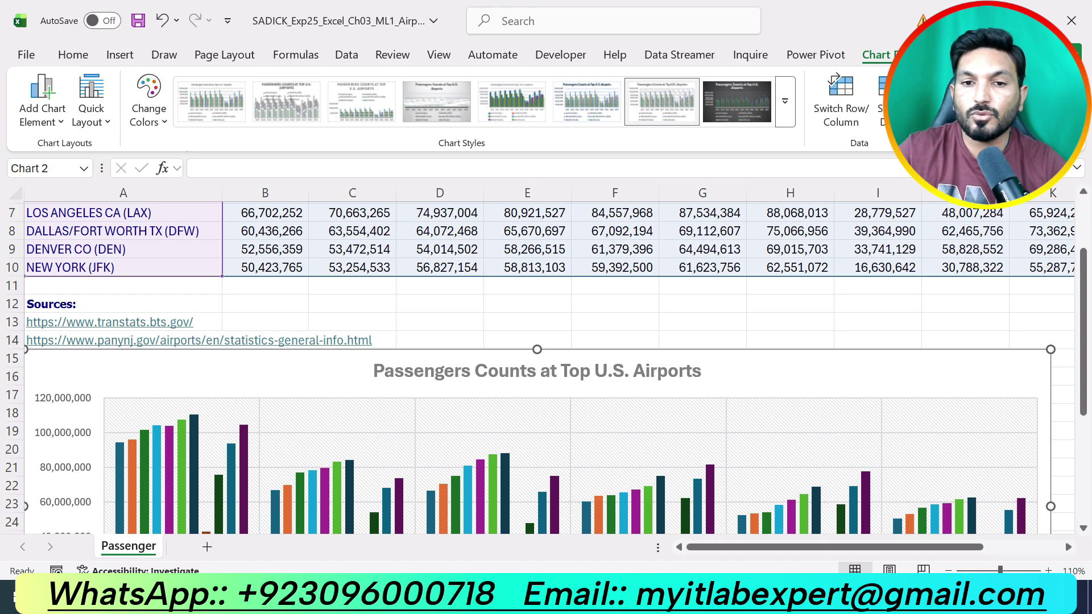
scroll(545, 368, down, 3)
scroll(546, 368, up, 1)
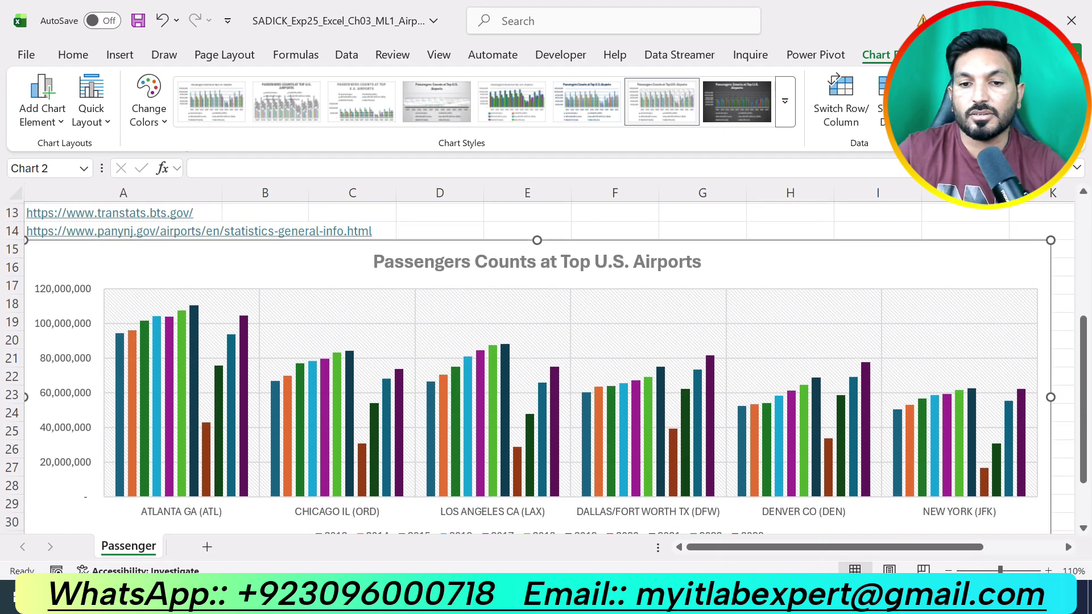
Step: Return to the Word instructions and highlight the step 4 text about the value axis in yellow
key(alt+Tab)
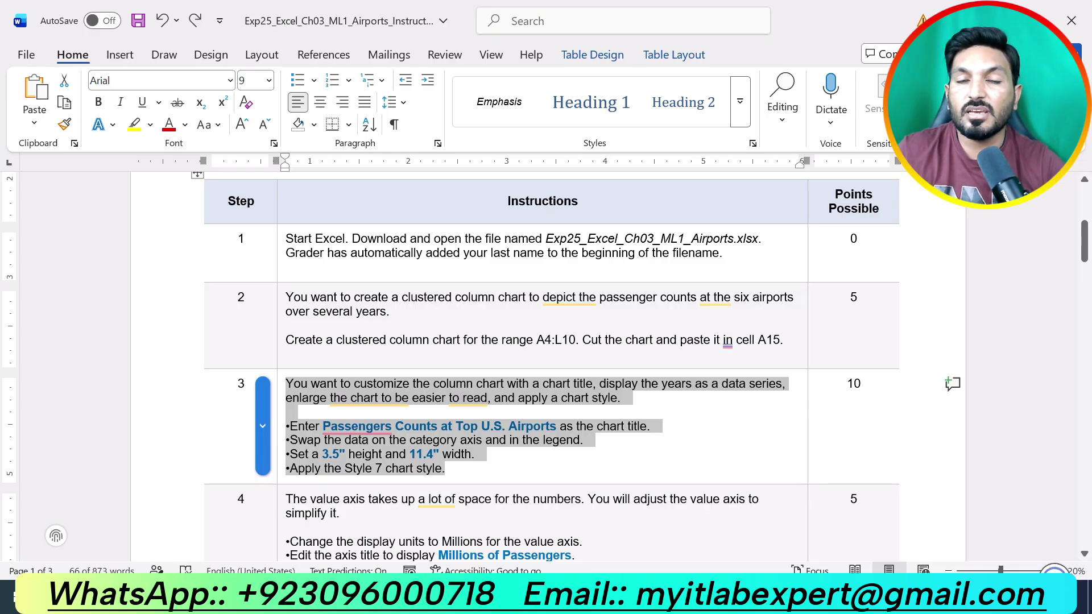
scroll(545, 368, down, 3)
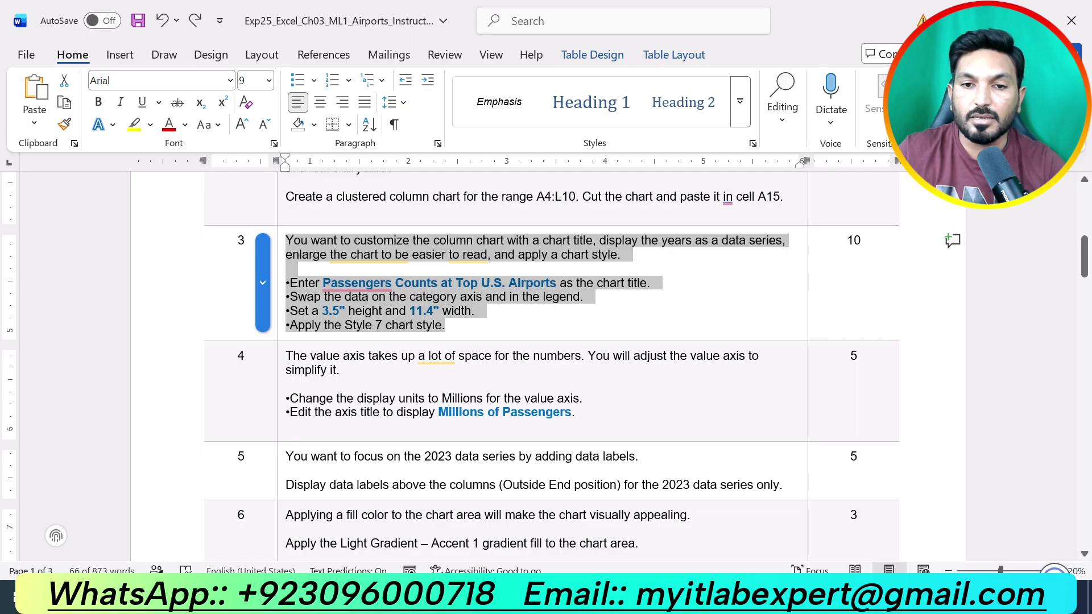
drag(577, 412, 286, 356)
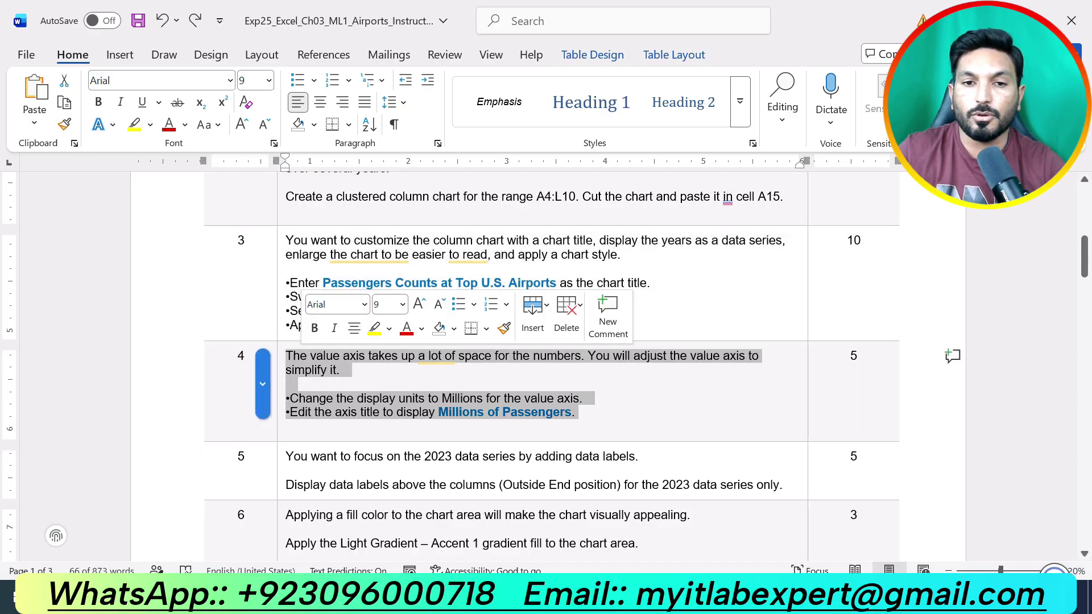
click(374, 328)
click(287, 427)
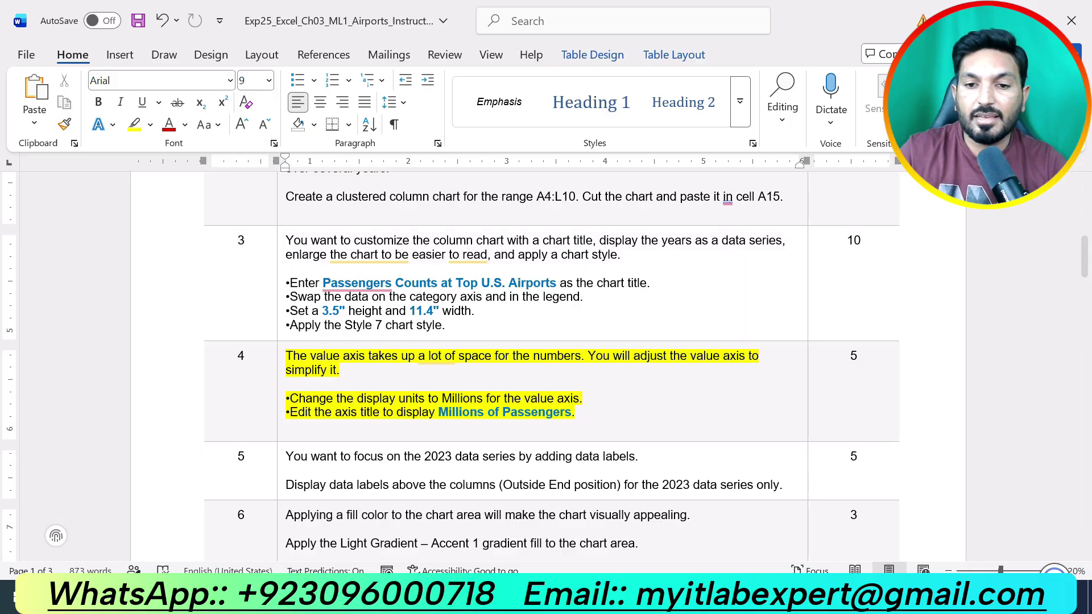
Step: Switch to Excel and set the display units of the column chart's value axis to Millions
key(alt+Tab)
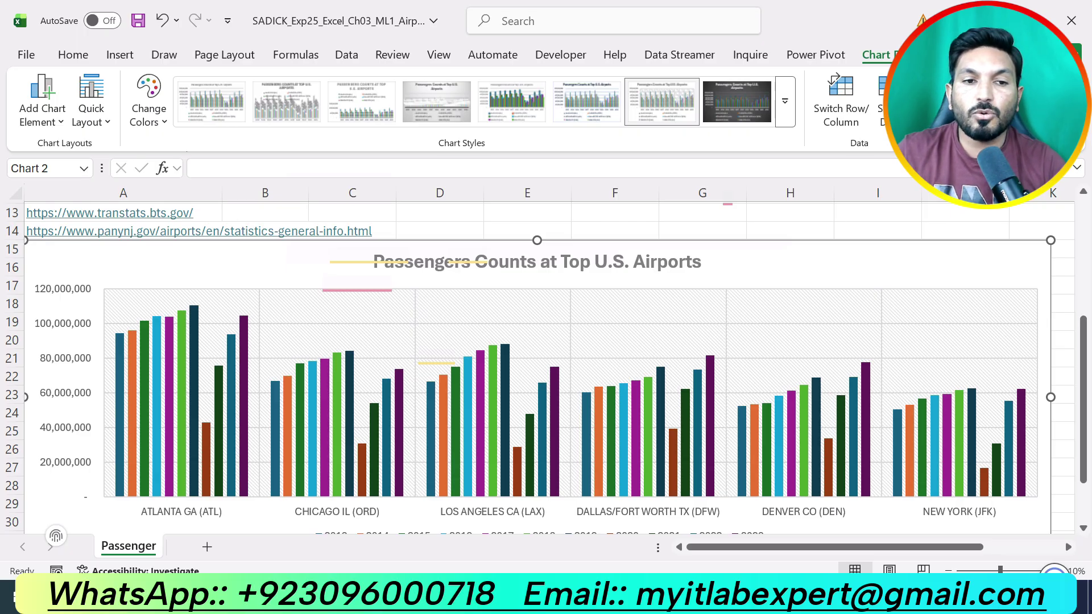
click(65, 393)
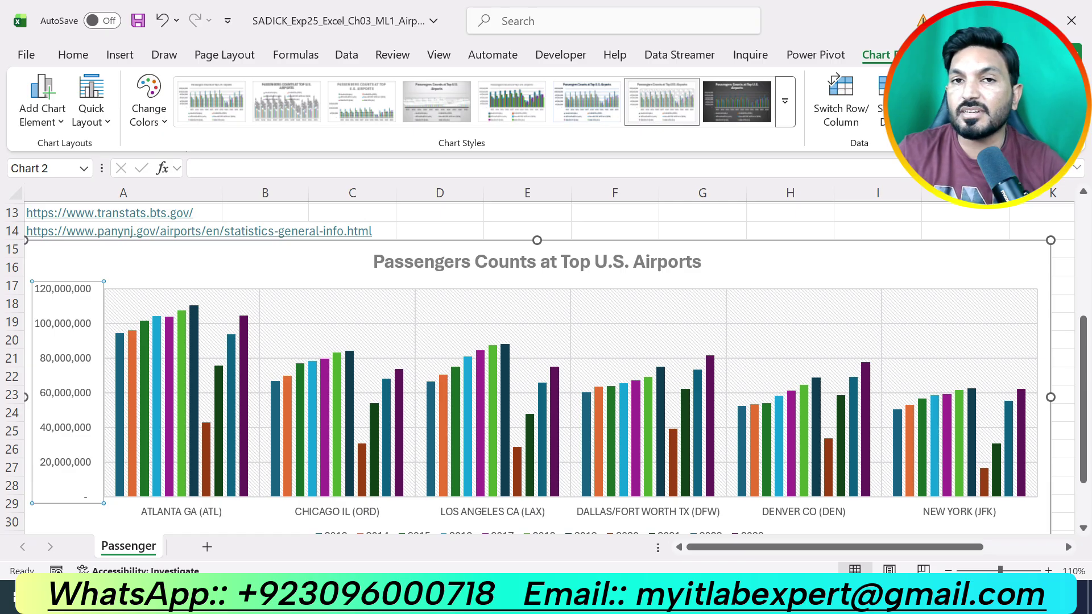
right_click(71, 318)
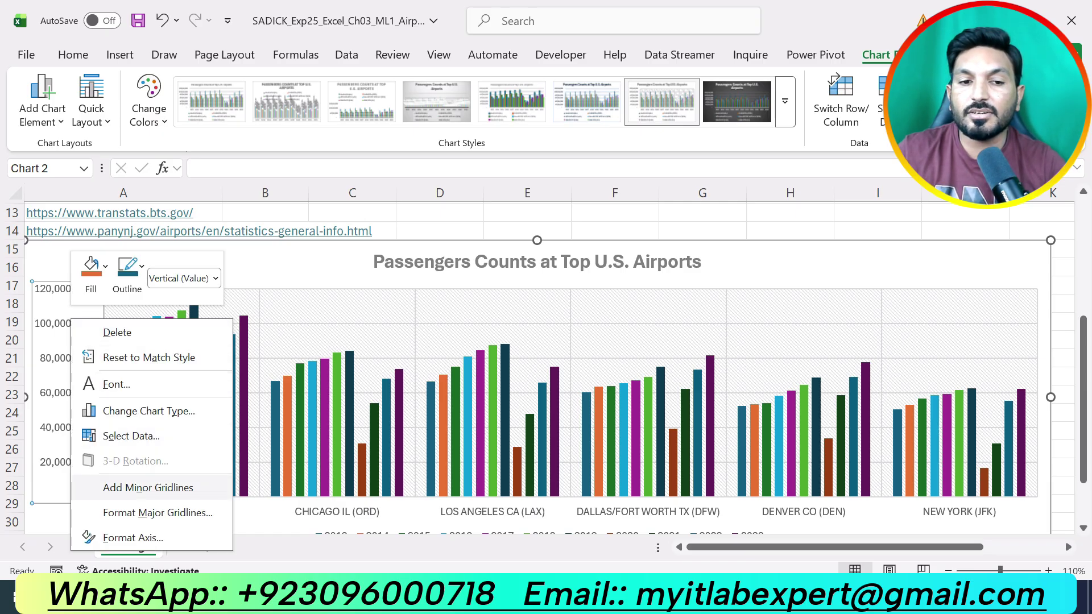
click(132, 538)
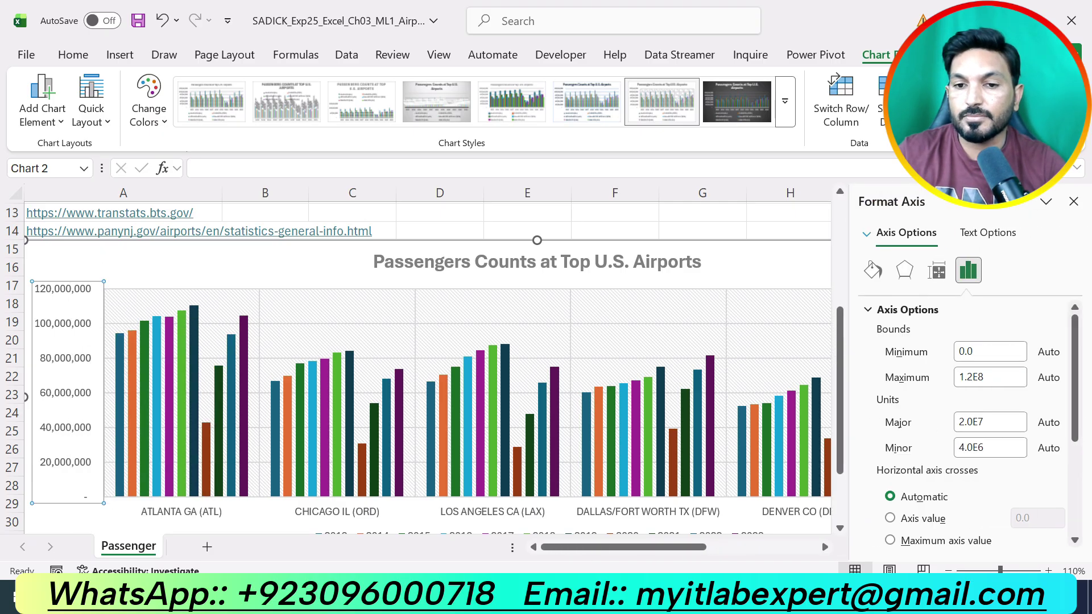
mouse_move(607, 602)
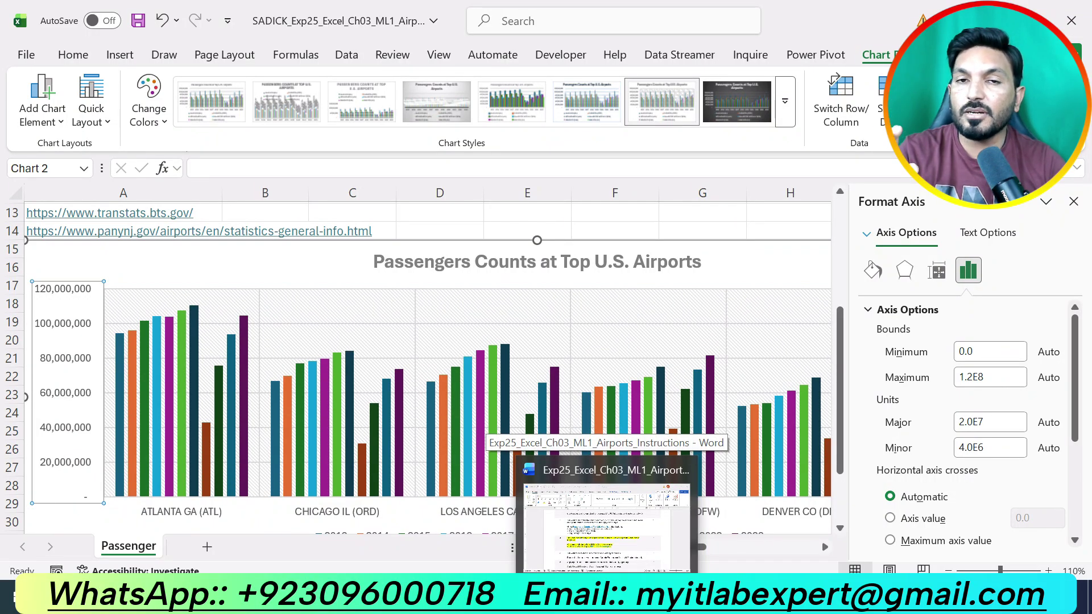
click(606, 527)
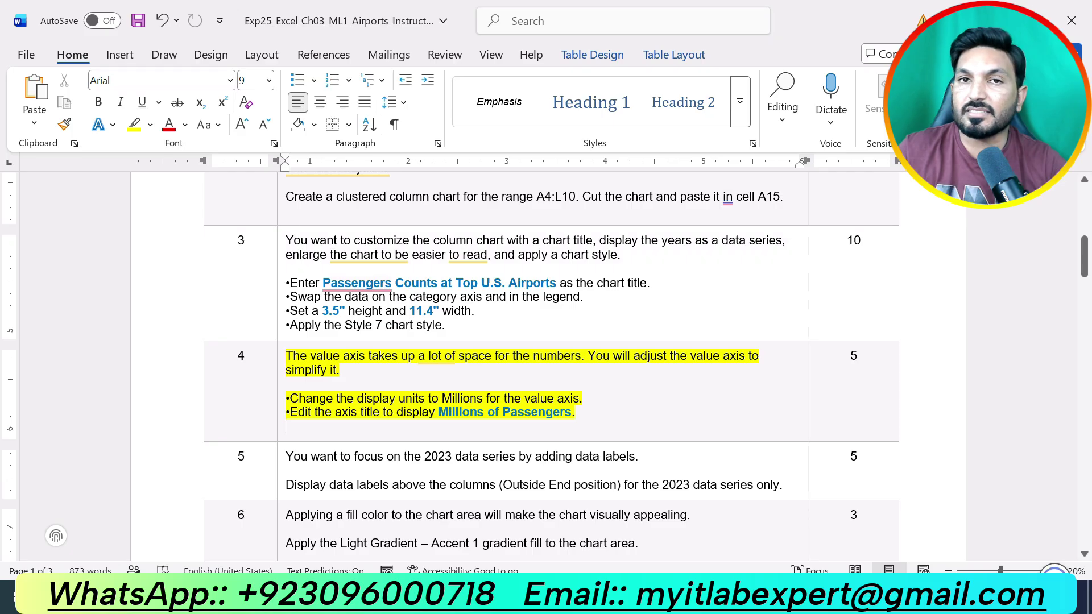
key(alt+Tab)
scroll(967, 432, down, 3)
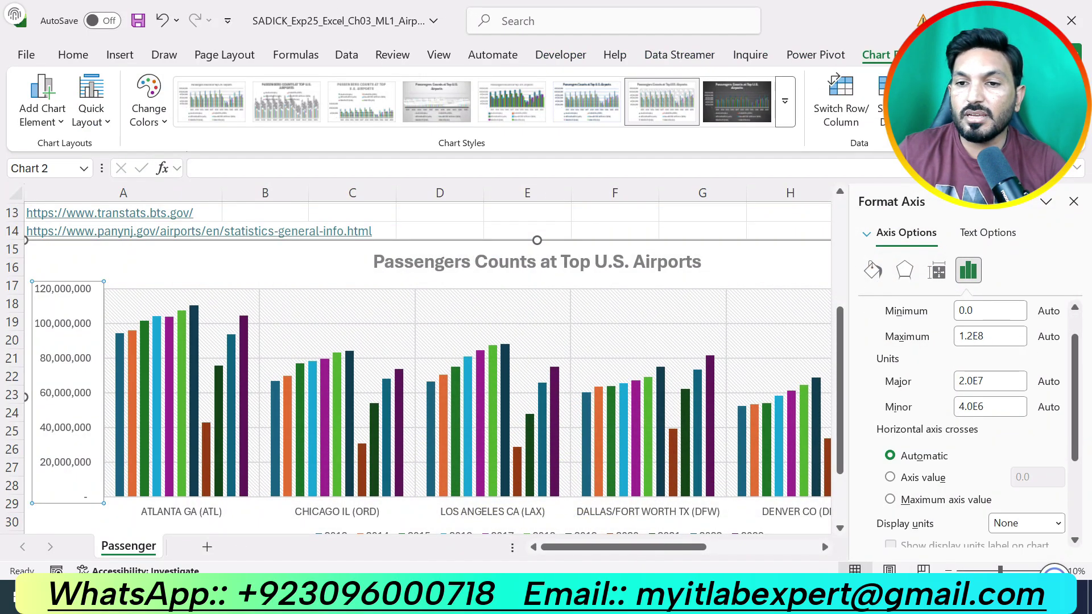
scroll(972, 421, down, 1)
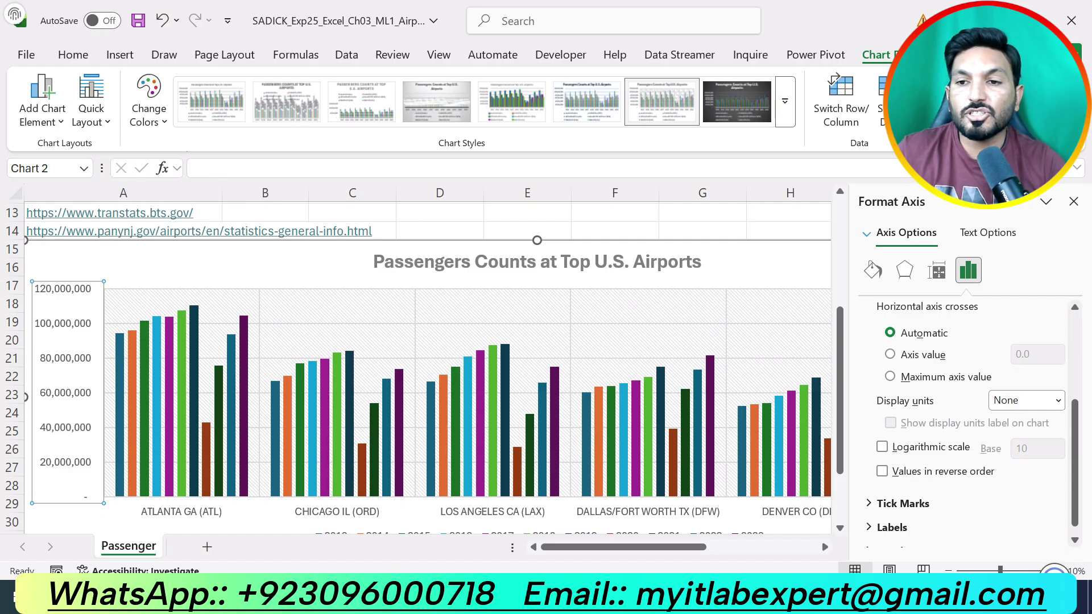
click(1027, 401)
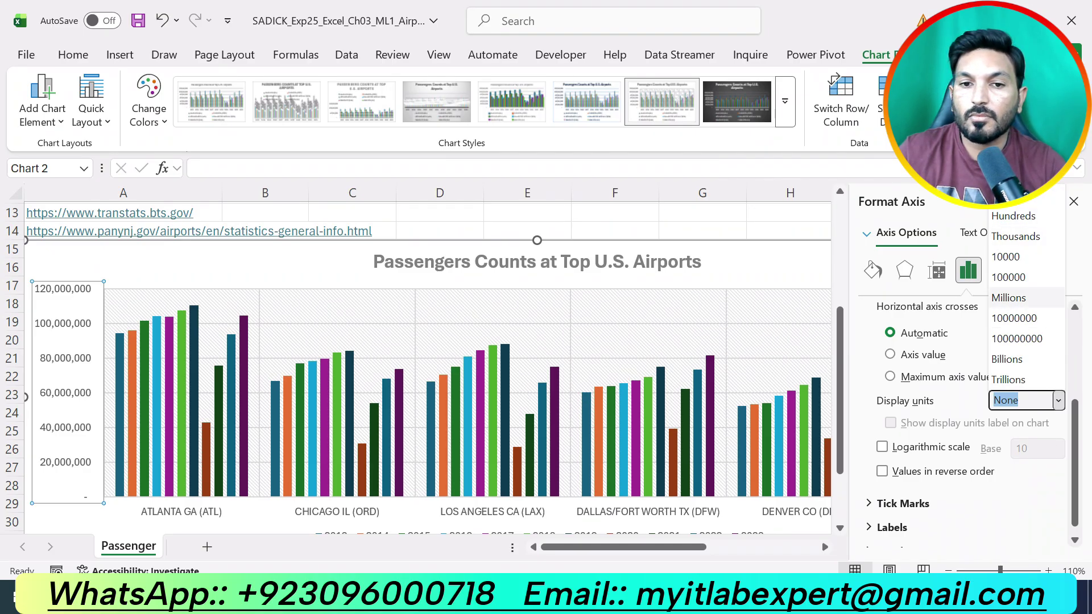
click(1008, 297)
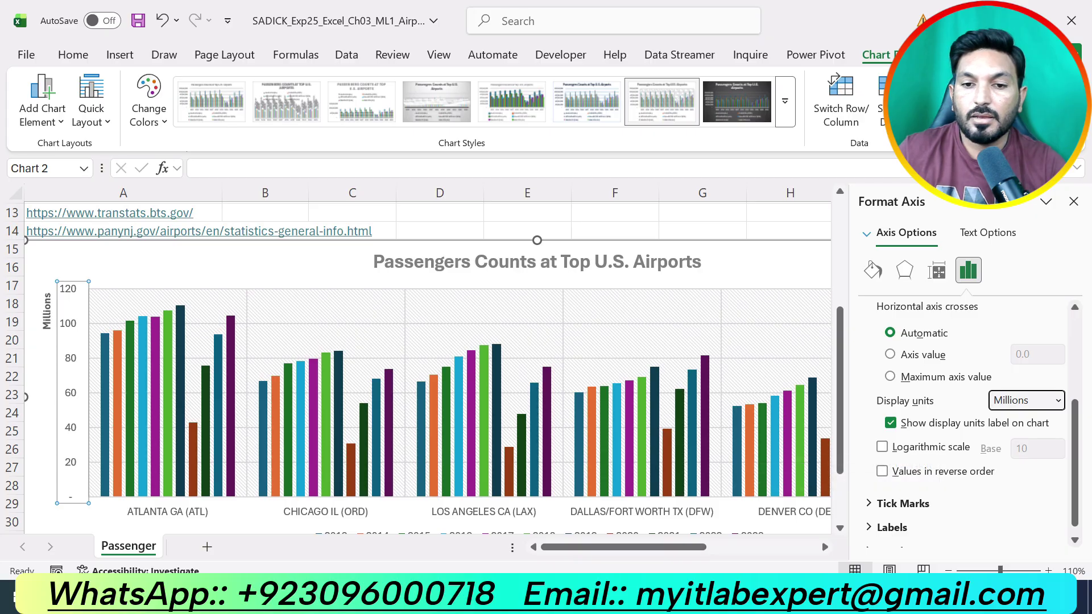
Step: Copy "Millions of Passengers" from the step 4 instructions in Word and set it as the value axis's display units label in Excel
key(alt+Tab)
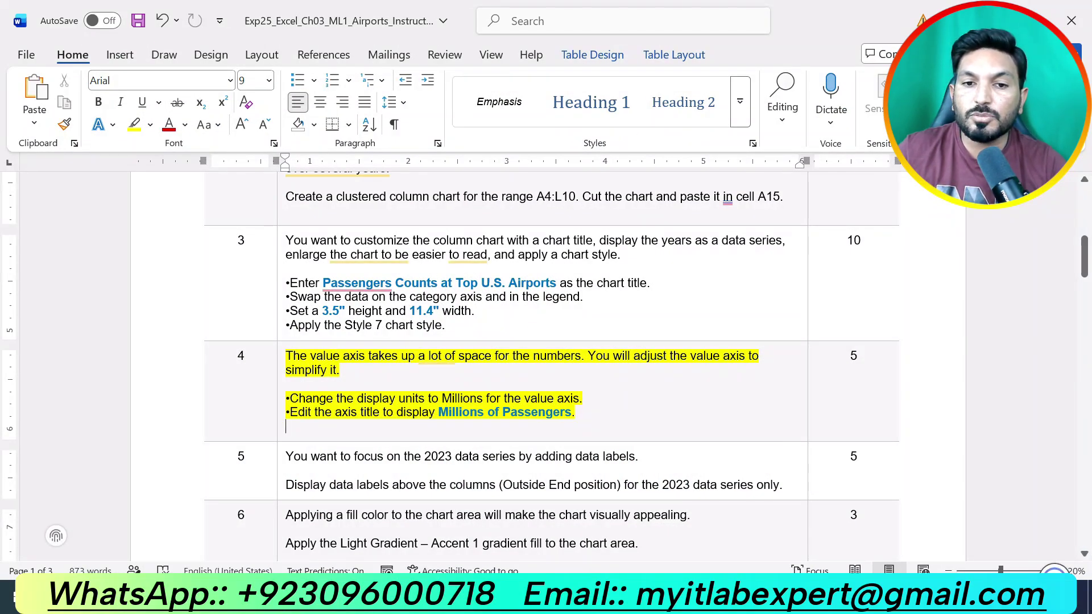
drag(438, 412, 571, 412)
key(ctrl+c)
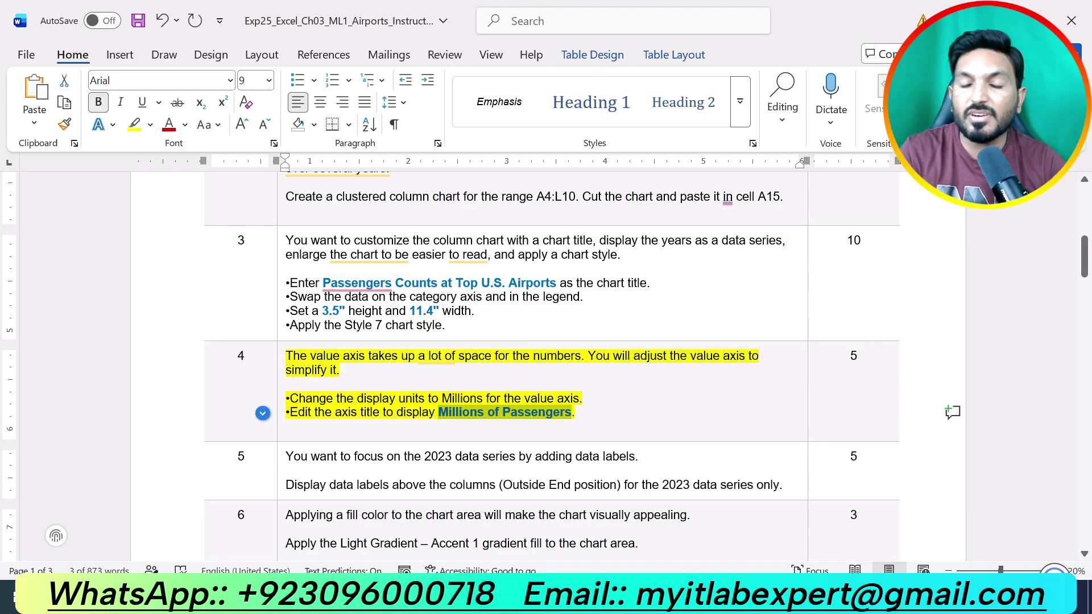
key(alt+Tab)
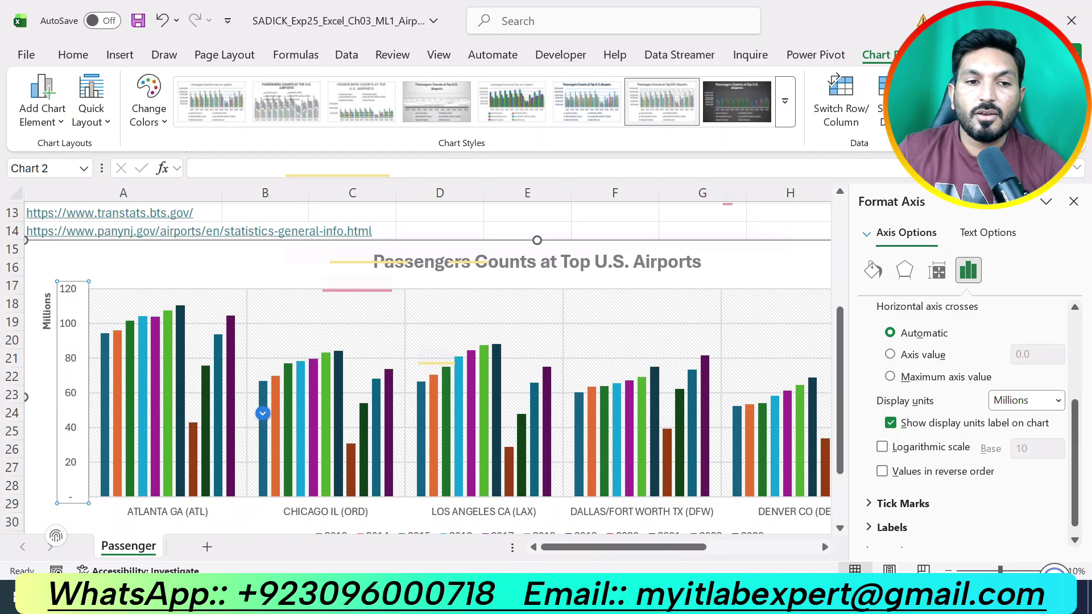
click(46, 311)
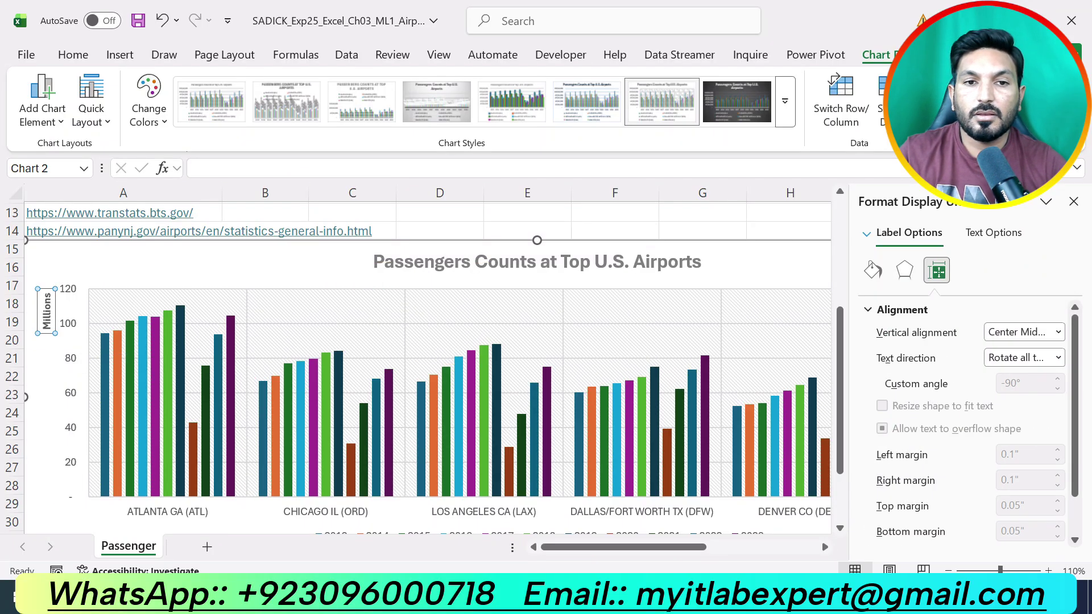
click(285, 168)
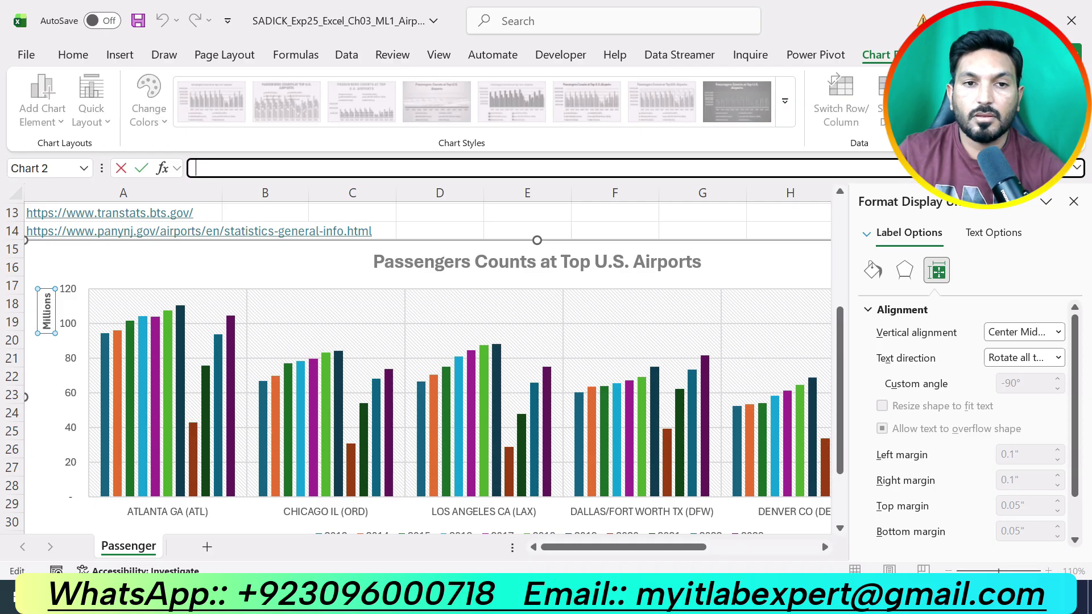
key(ctrl+v)
key(Return)
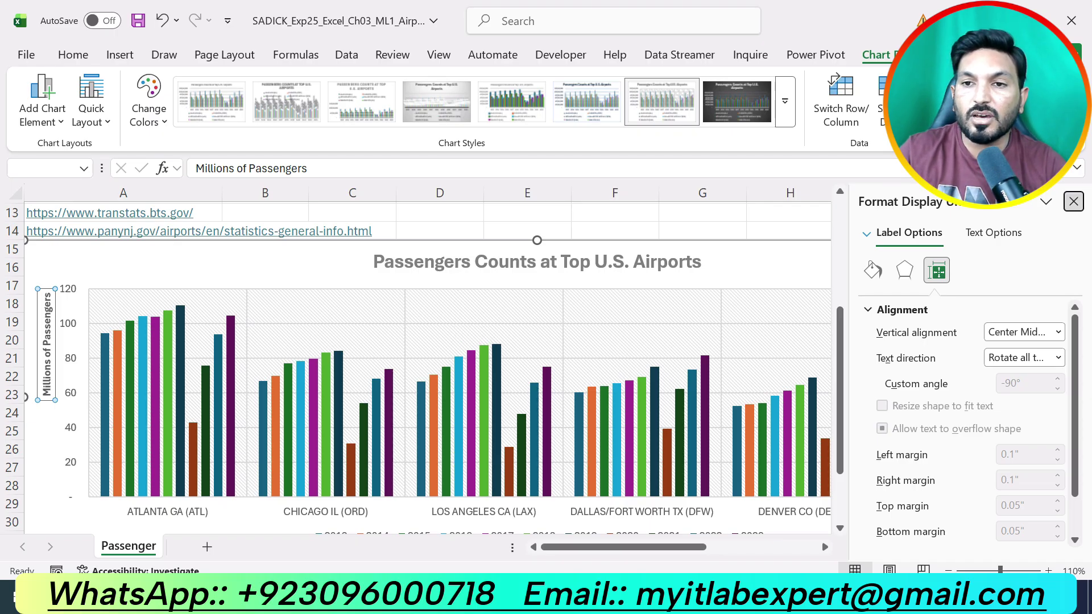
Step: Close the display units label's formatting settings and review the column chart
click(1073, 201)
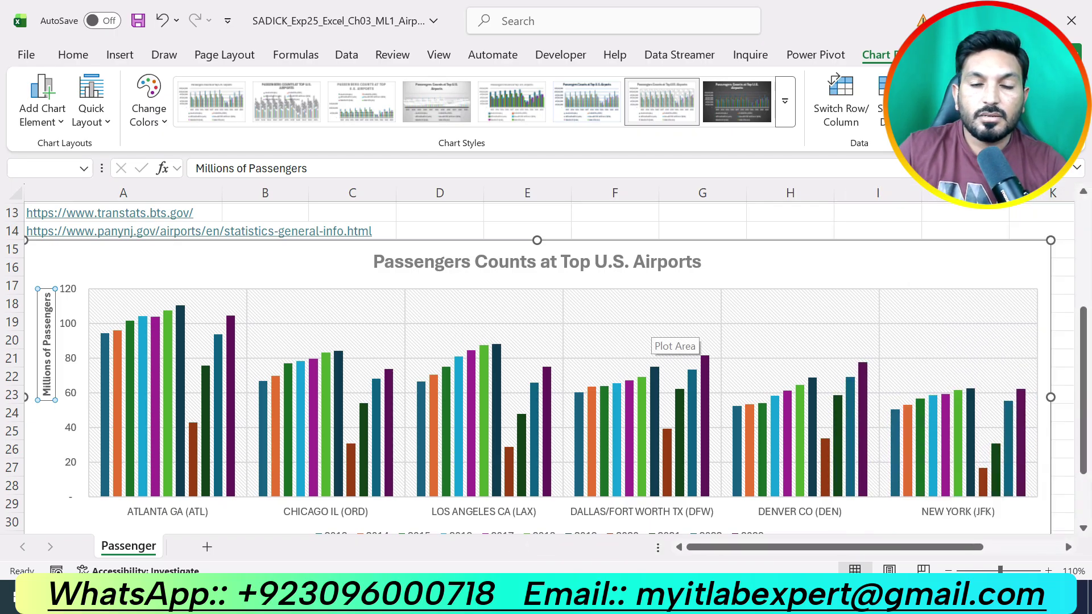
scroll(654, 338, up, 2)
scroll(654, 339, down, 3)
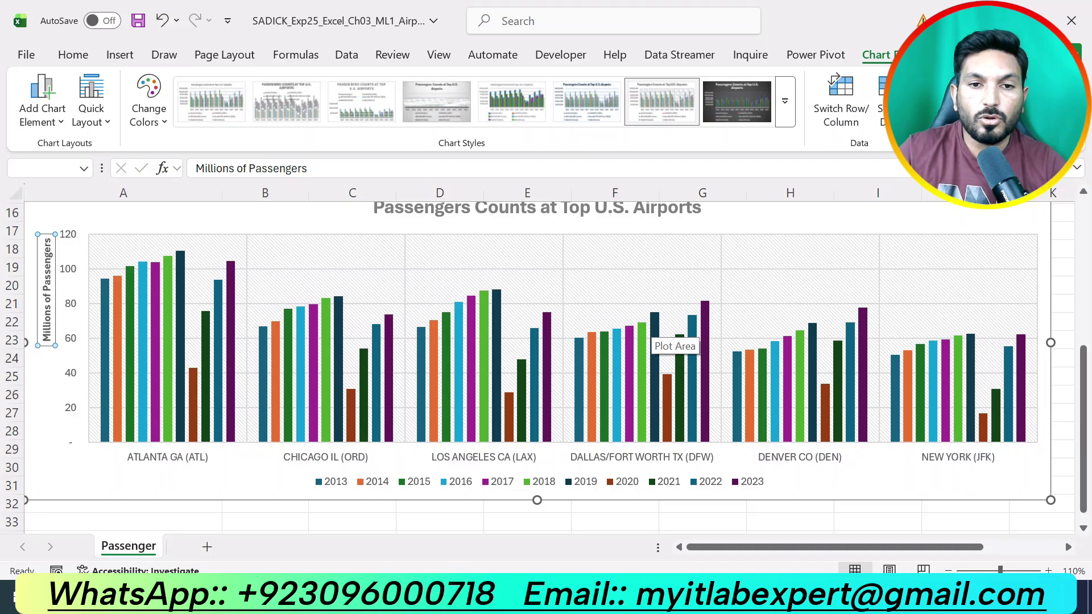
Step: Switch to the Word instructions and highlight the step 5 text about data labels for the 2023 series in yellow
key(alt+Tab)
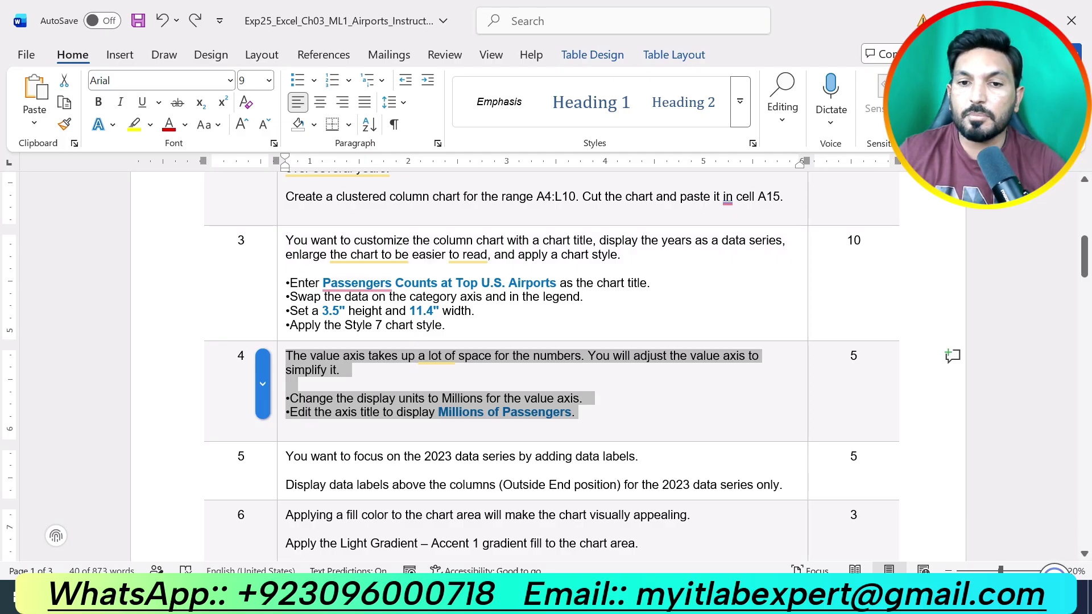
drag(782, 485, 286, 456)
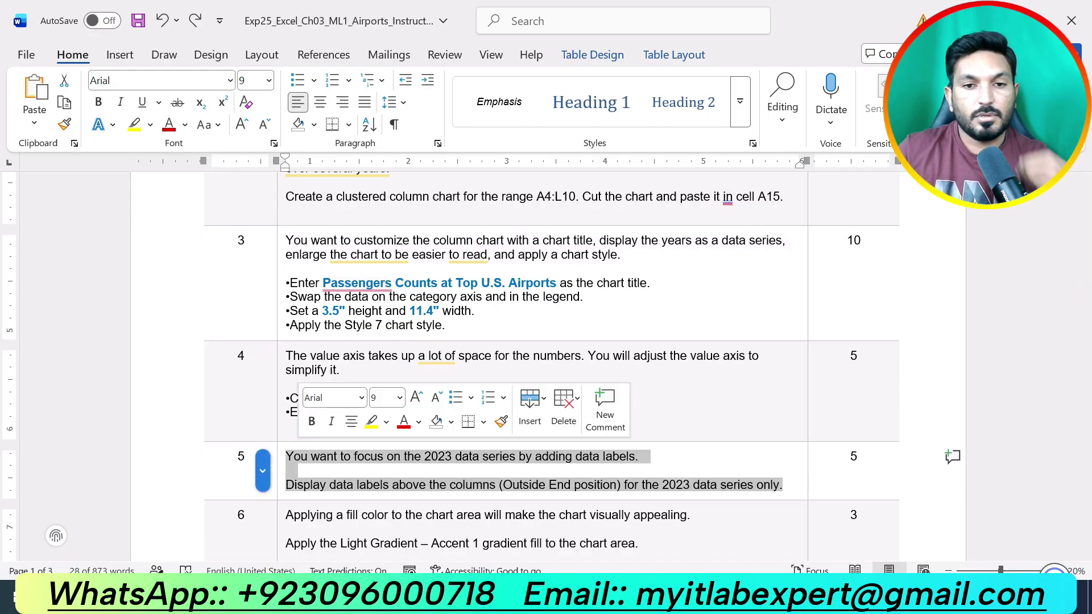
click(371, 422)
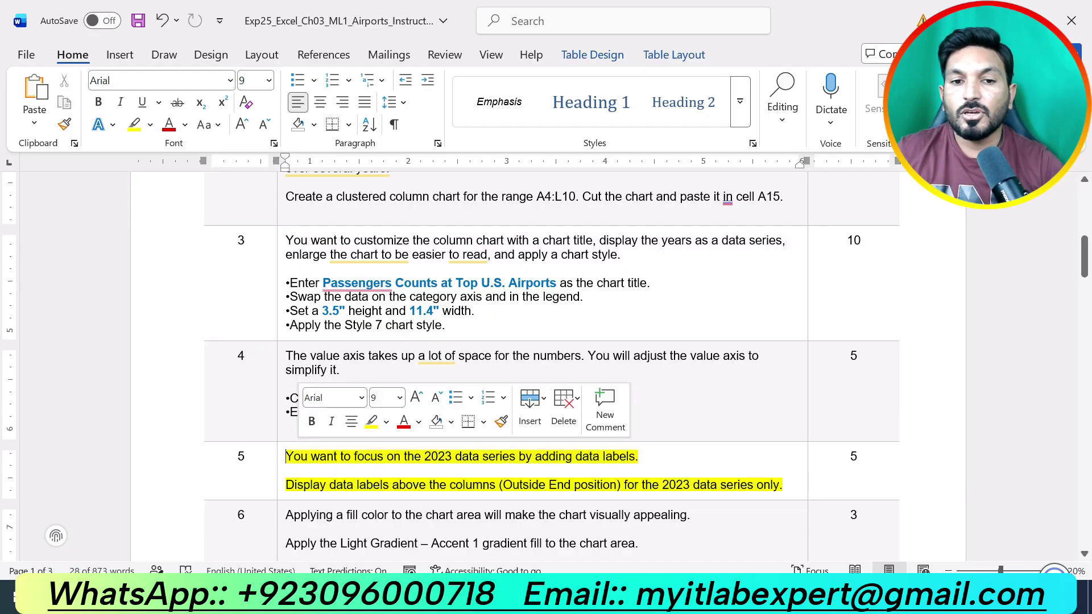
click(489, 457)
scroll(546, 355, down, 5)
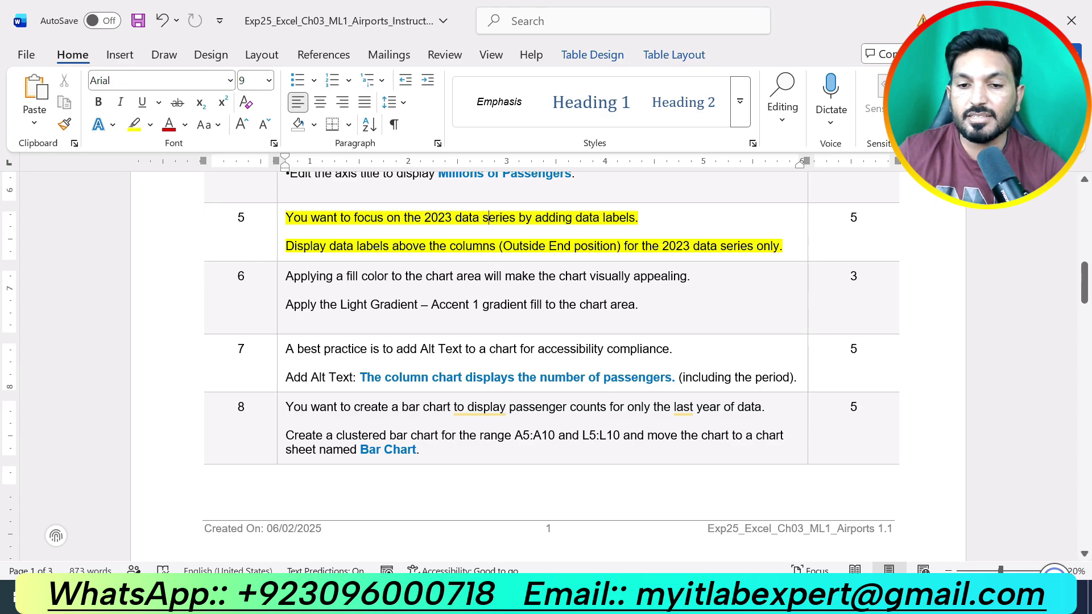
Step: Return to Excel and add data labels above the columns of the 2023 data series only
key(alt+Tab)
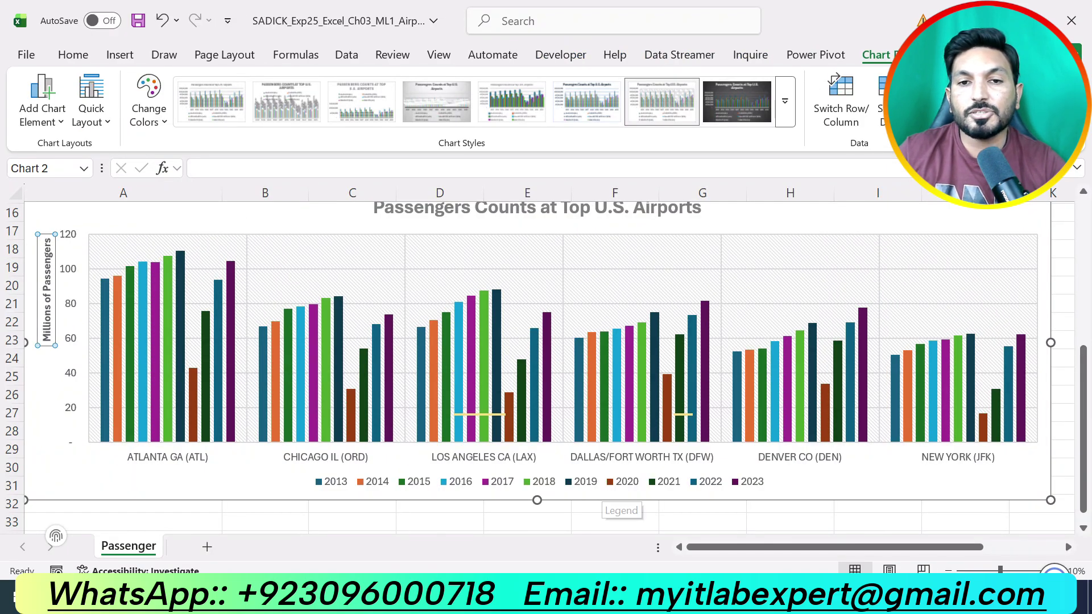
scroll(601, 500, up, 1)
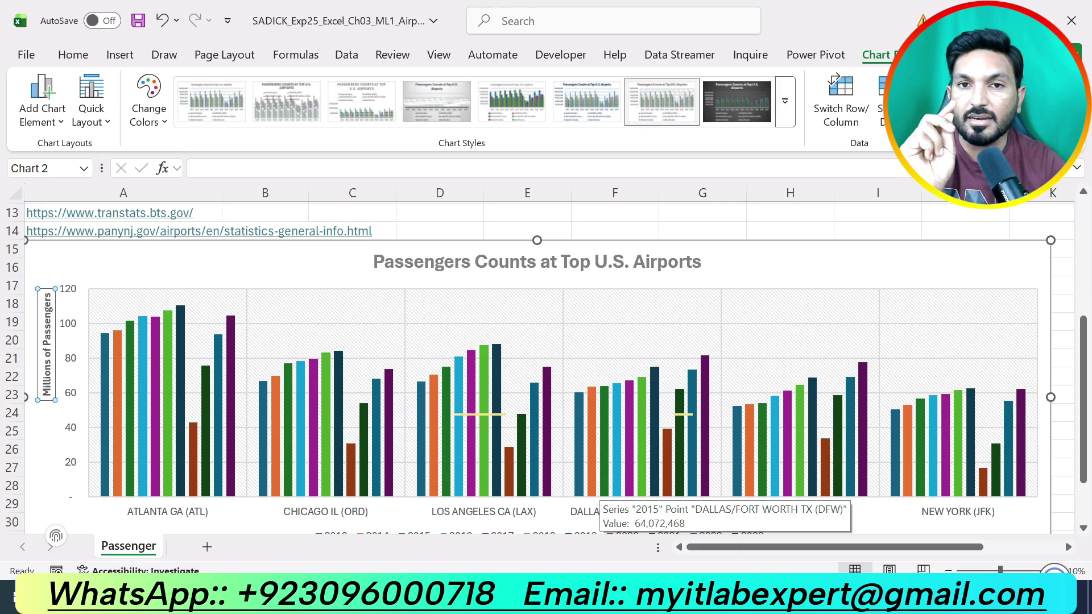
scroll(597, 499, down, 2)
scroll(597, 500, down, 1)
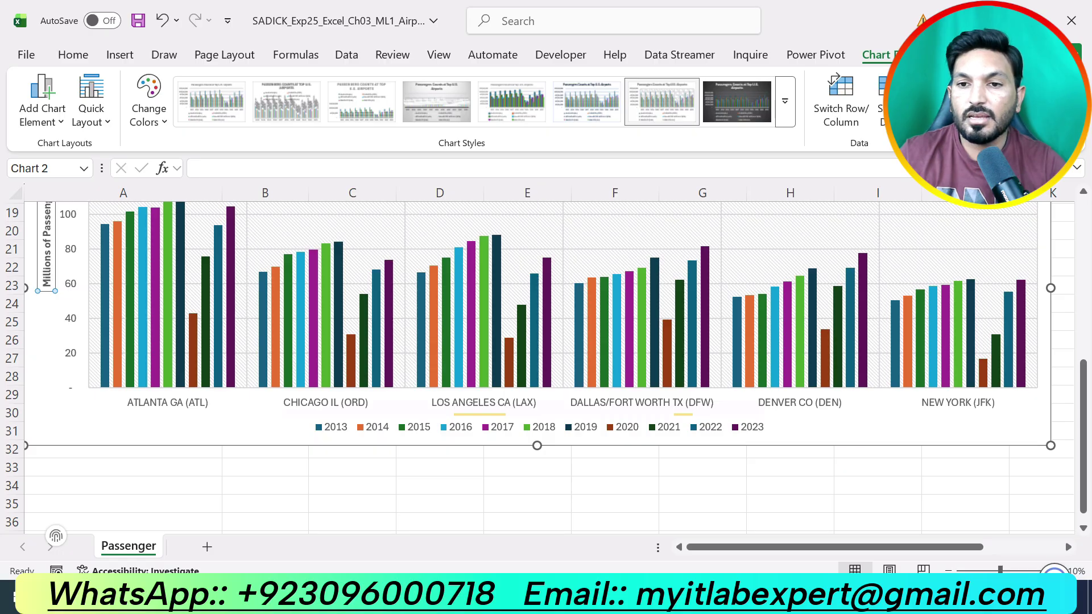
click(704, 319)
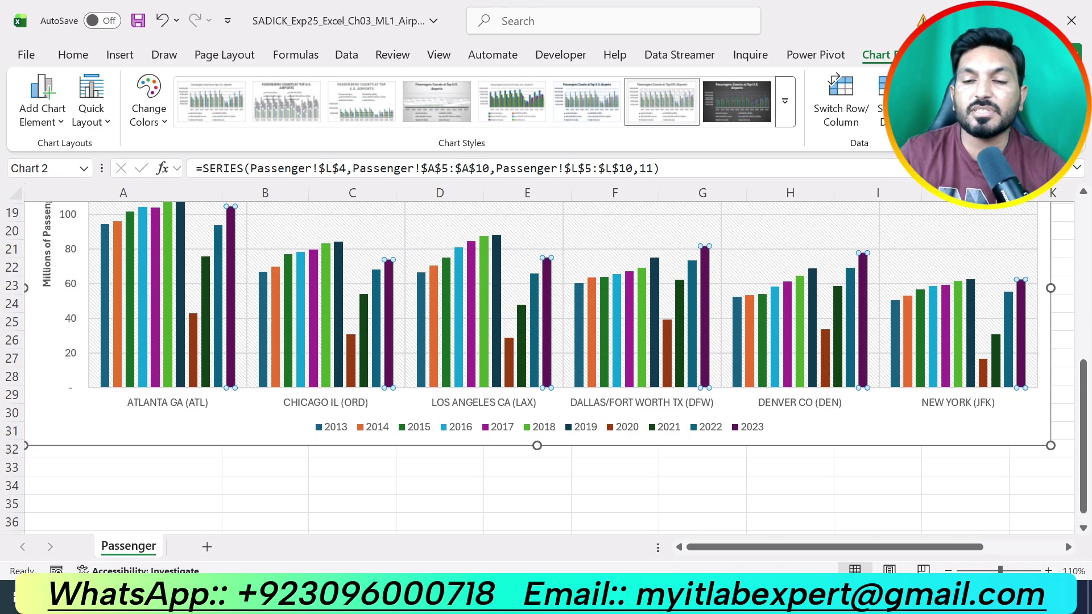
scroll(813, 315, up, 1)
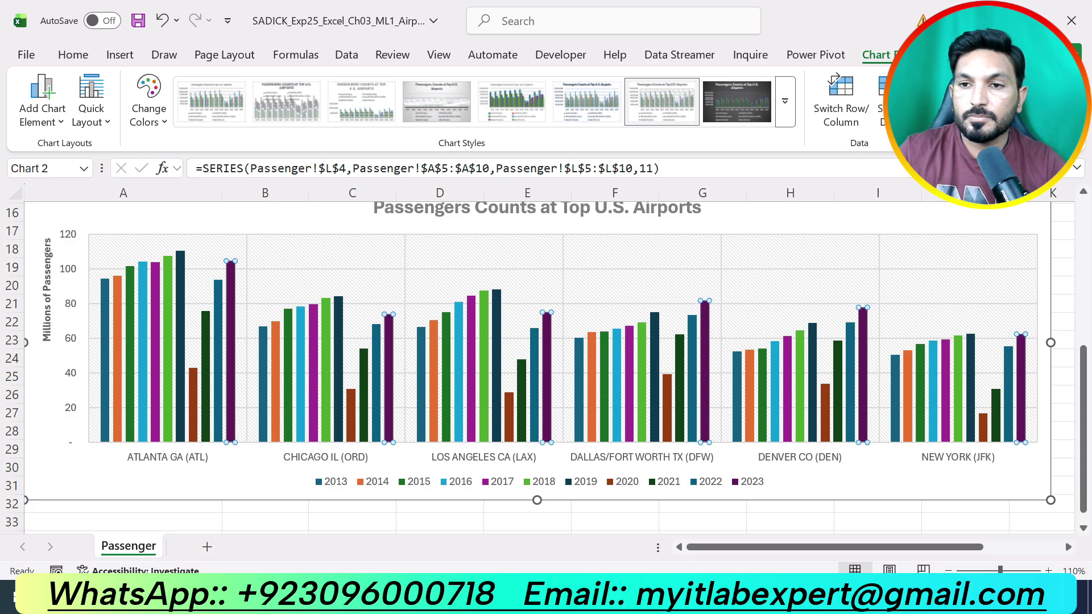
scroll(944, 313, up, 1)
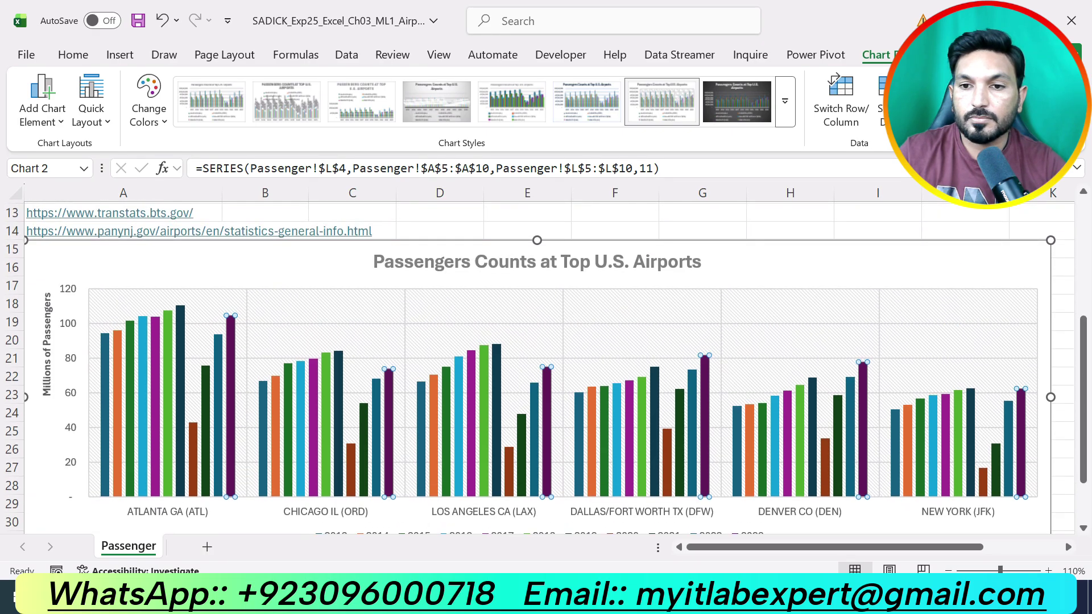
right_click(862, 380)
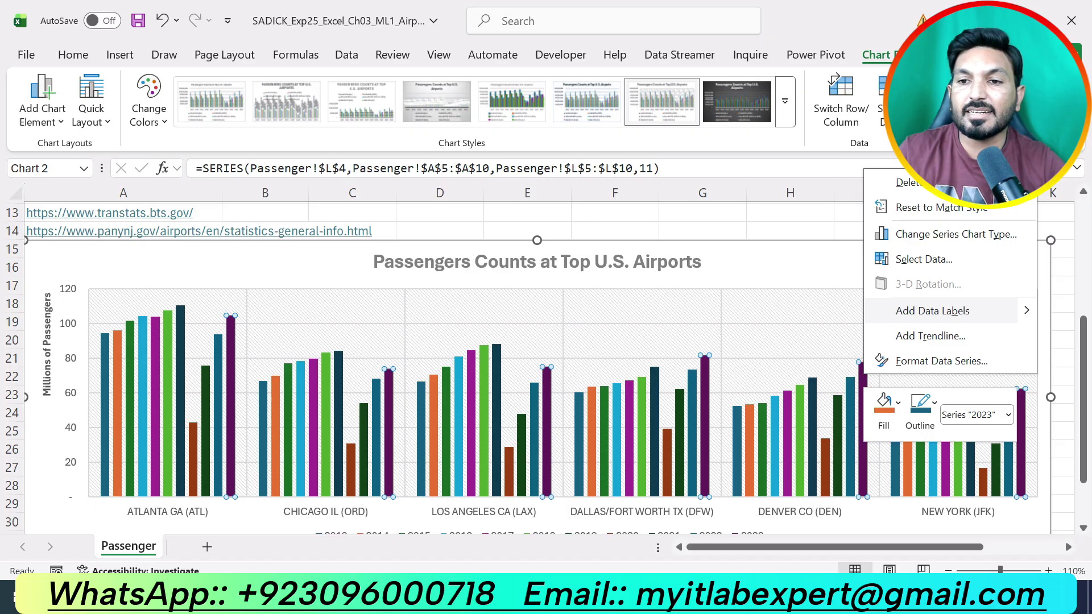
mouse_move(1027, 311)
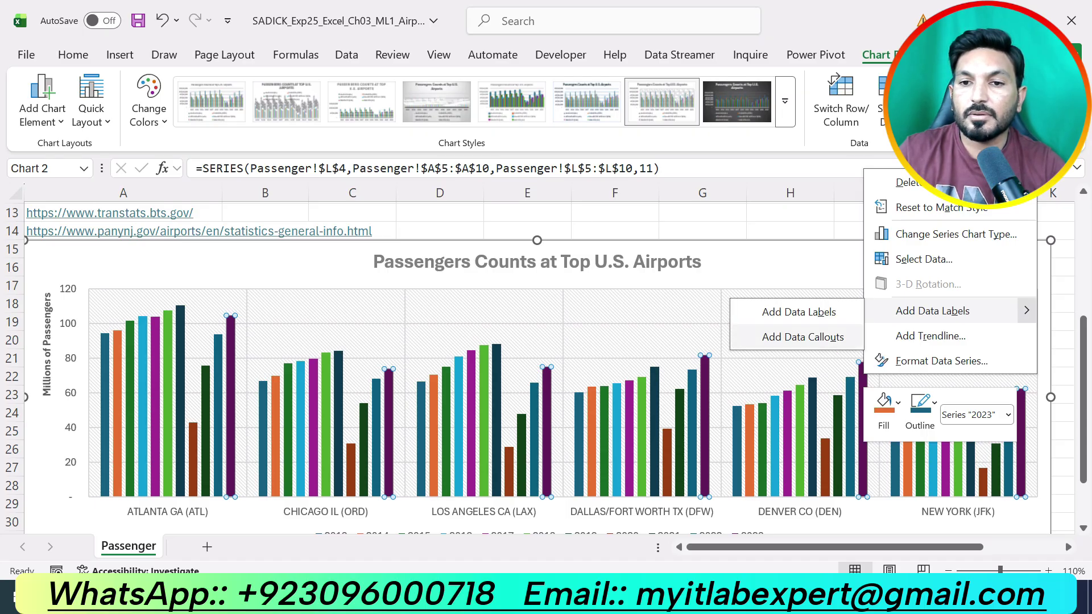
click(799, 312)
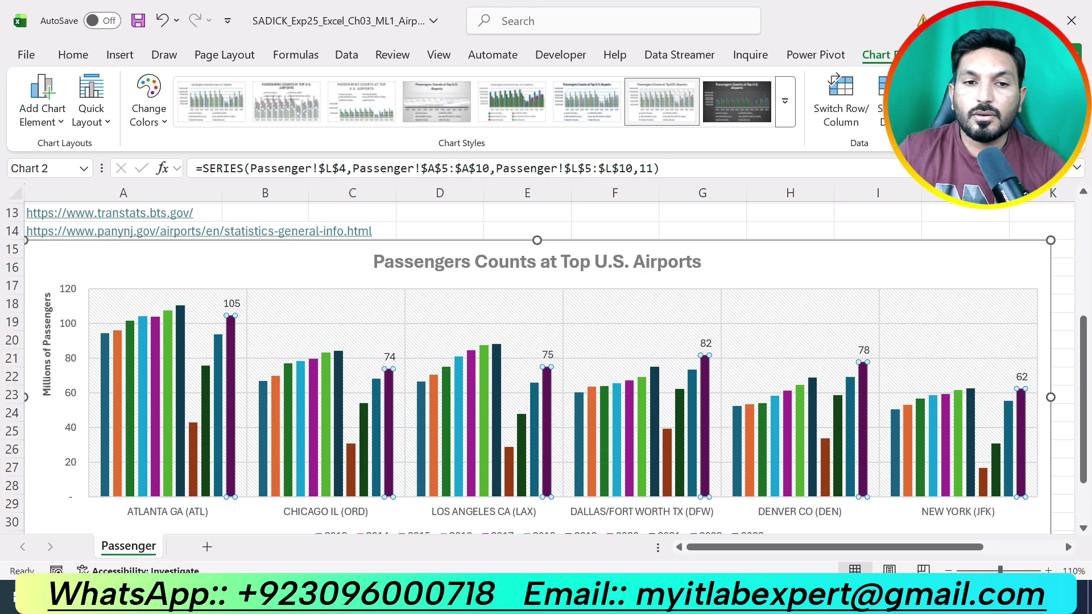
mouse_move(787, 401)
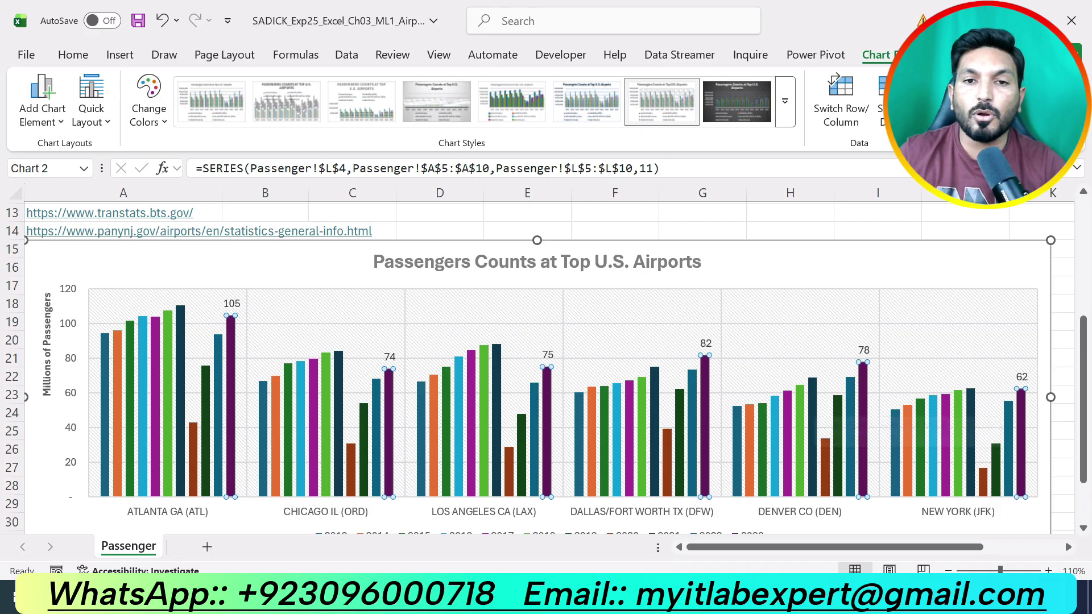
key(Escape)
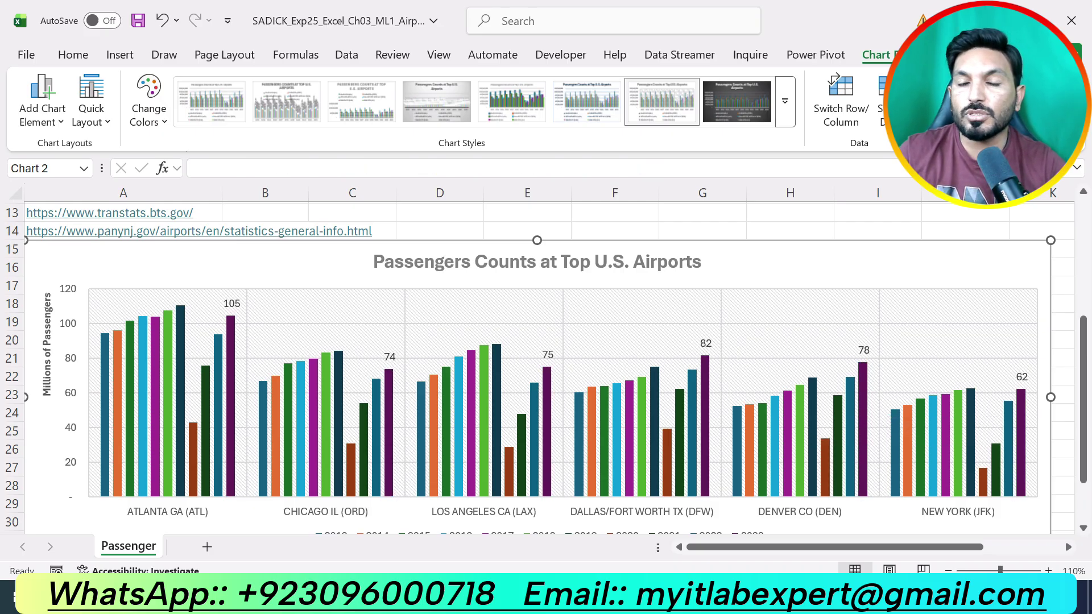
scroll(705, 484, down, 1)
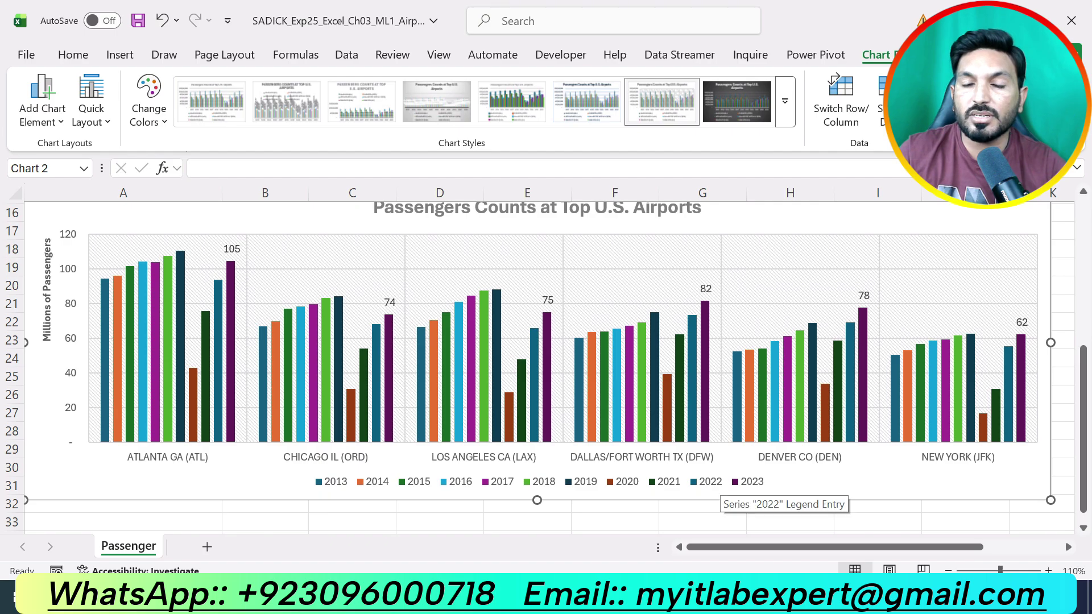
Step: In the Word instructions, undo the step 5 highlight and highlight the step 6 text about the chart area fill in yellow
key(alt+Tab)
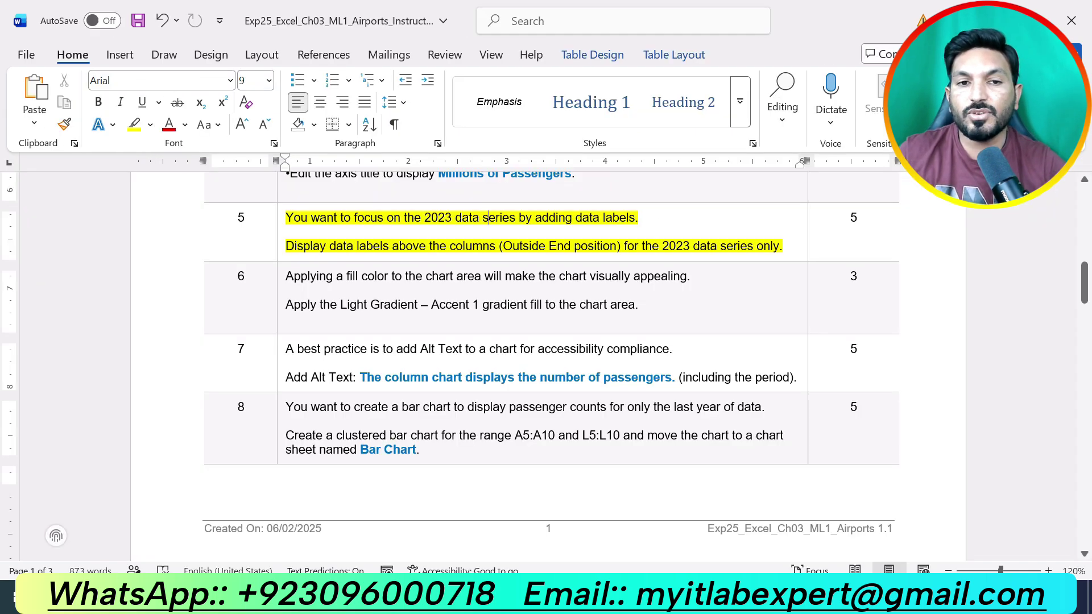
key(ctrl+z)
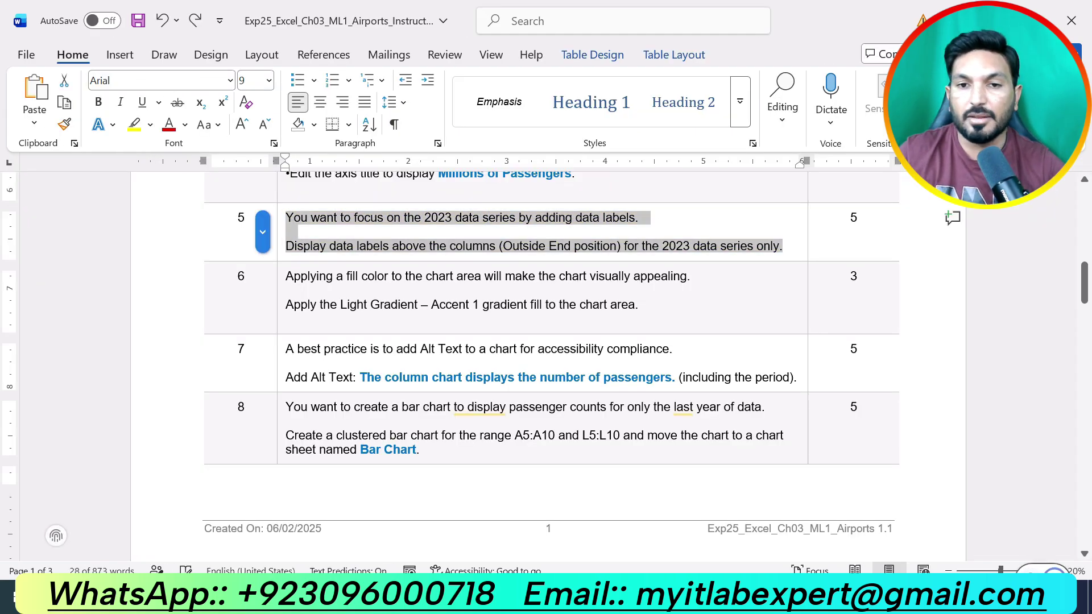
drag(639, 305, 285, 277)
click(389, 243)
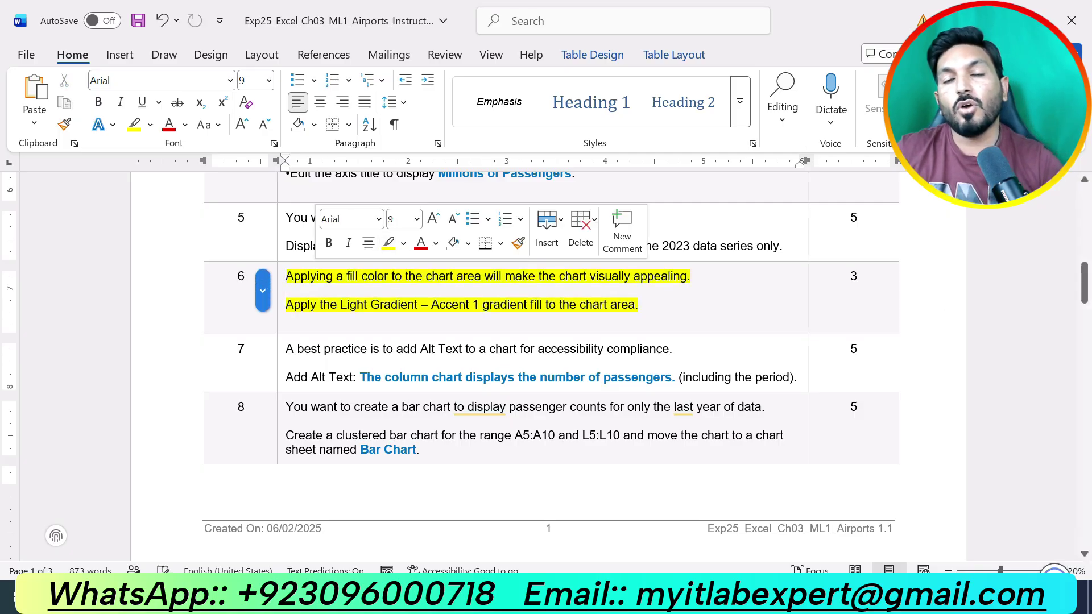
click(576, 349)
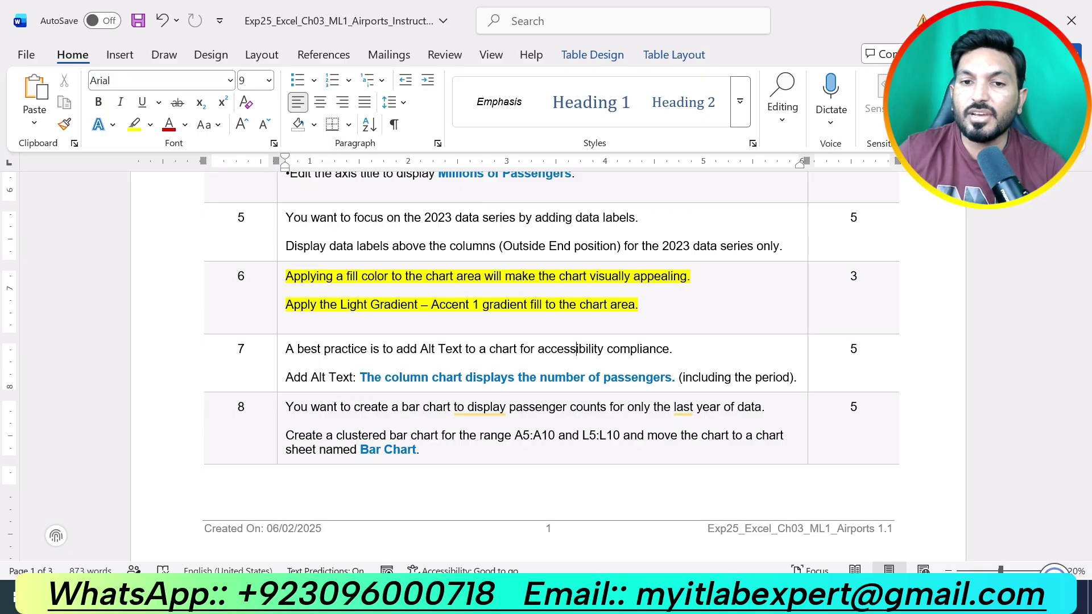
Step: Switch to Excel and open the fill settings for the column chart's chart area
key(alt+Tab)
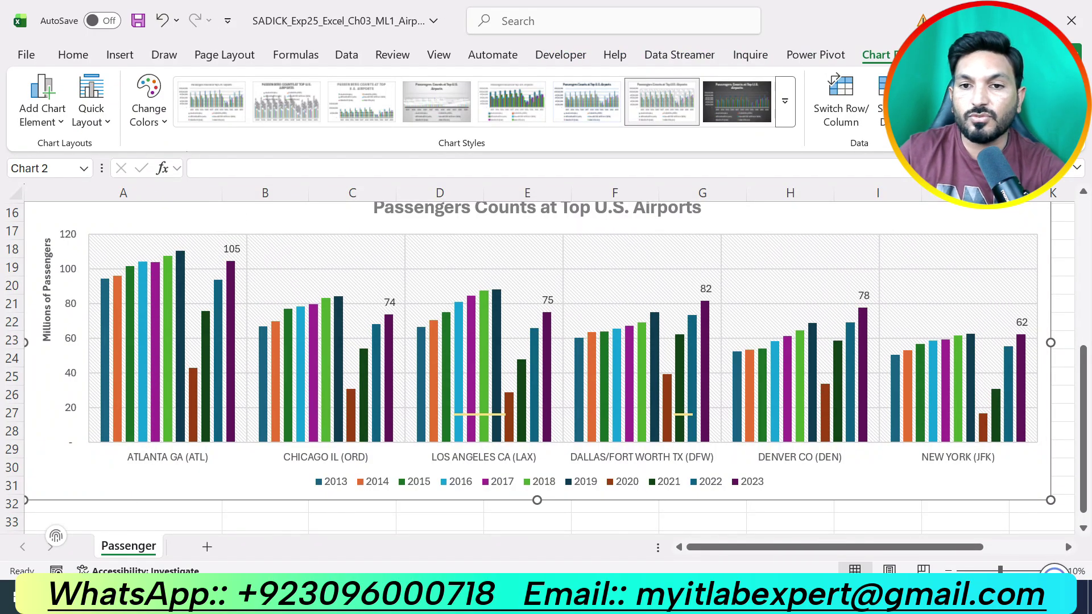
click(615, 287)
scroll(546, 364, up, 1)
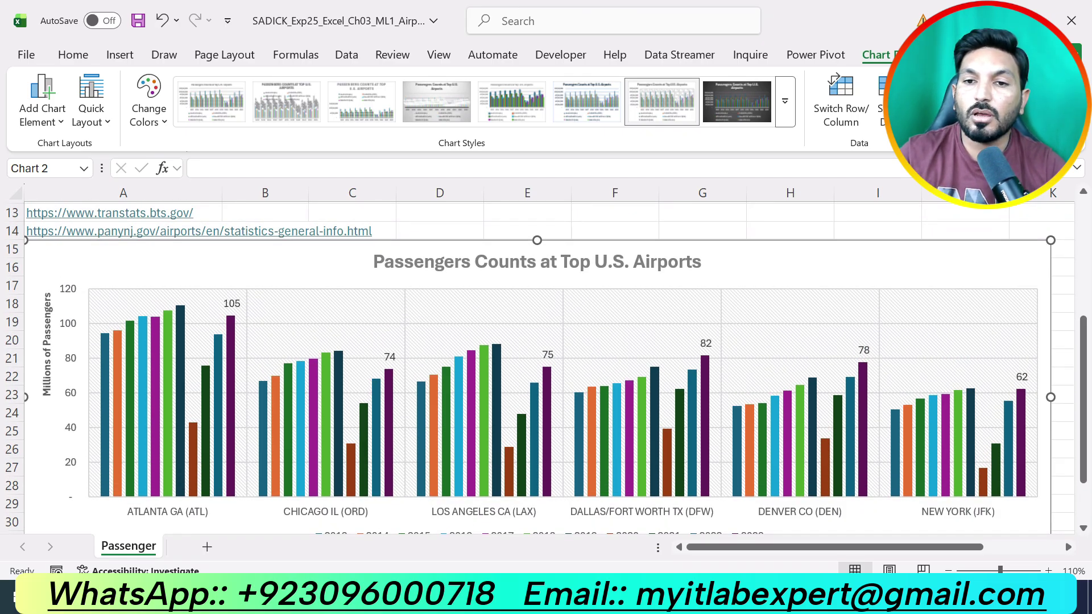
right_click(755, 263)
scroll(818, 526, down, 1)
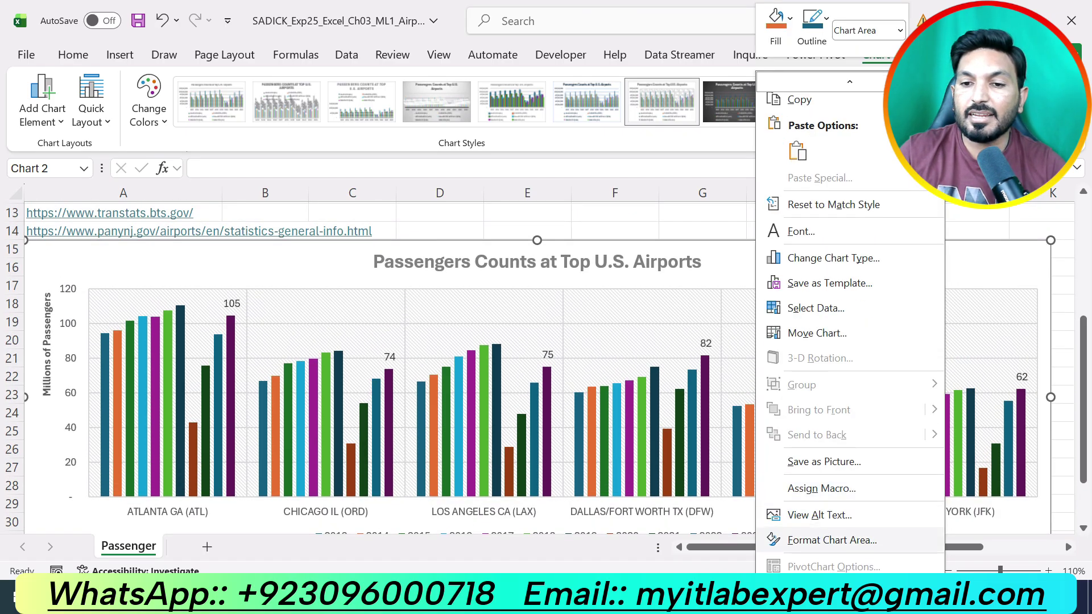
click(831, 539)
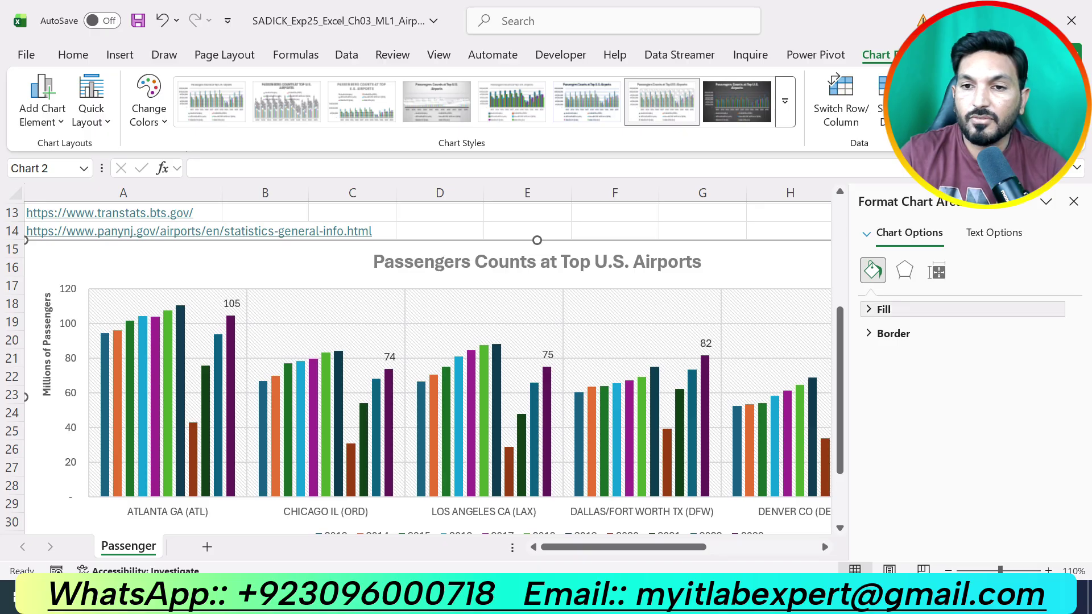
click(883, 309)
click(910, 357)
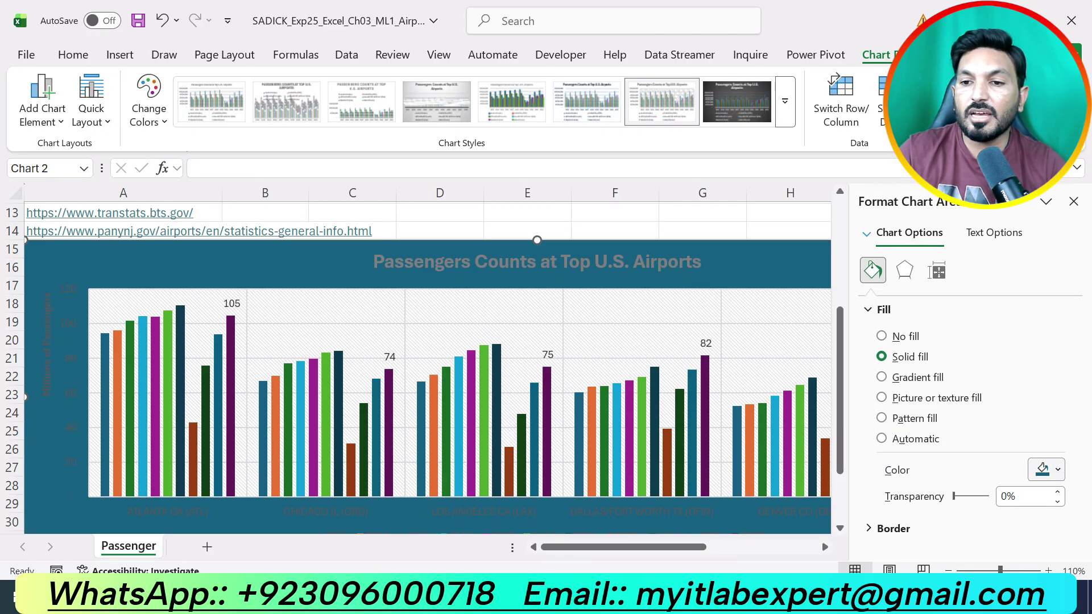
click(1046, 469)
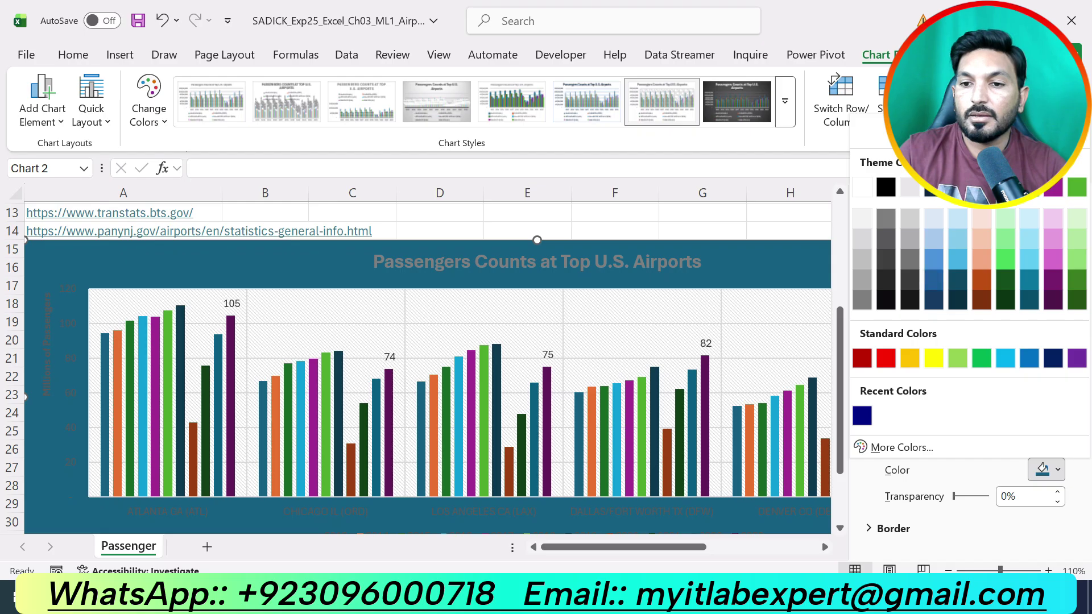
click(1047, 469)
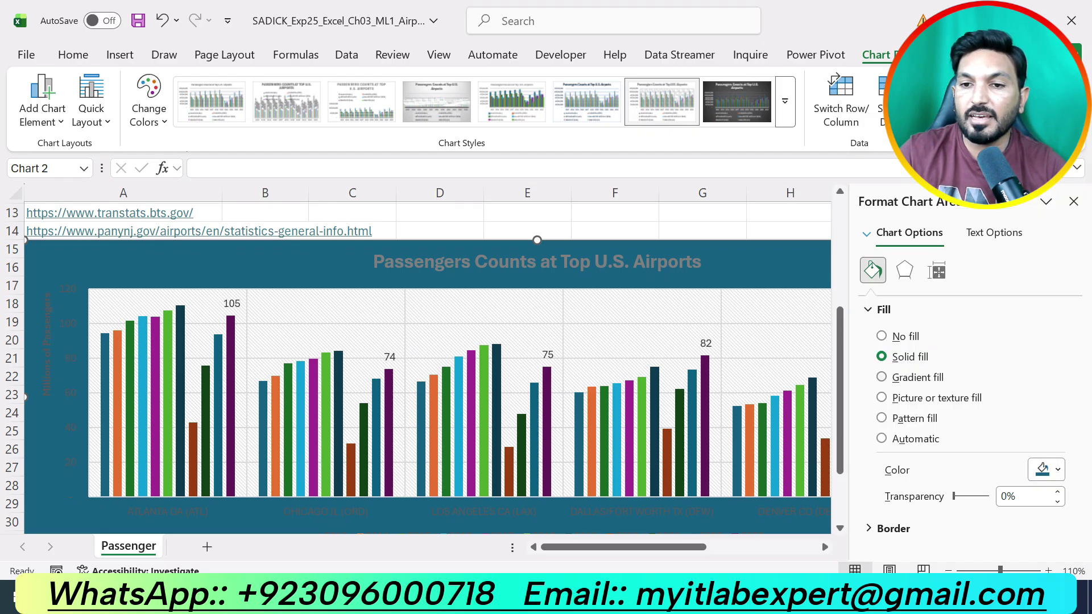
Step: Apply the Light Gradient - Accent 1 preset to the chart area, check it against step 6 in Word, and close the formatting settings
click(881, 377)
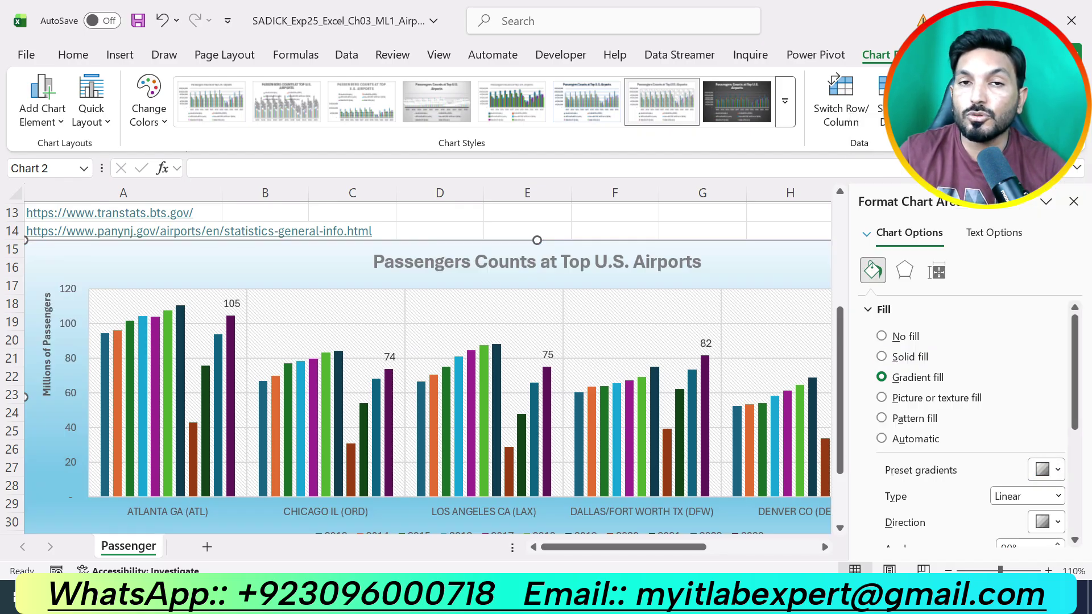
click(1046, 470)
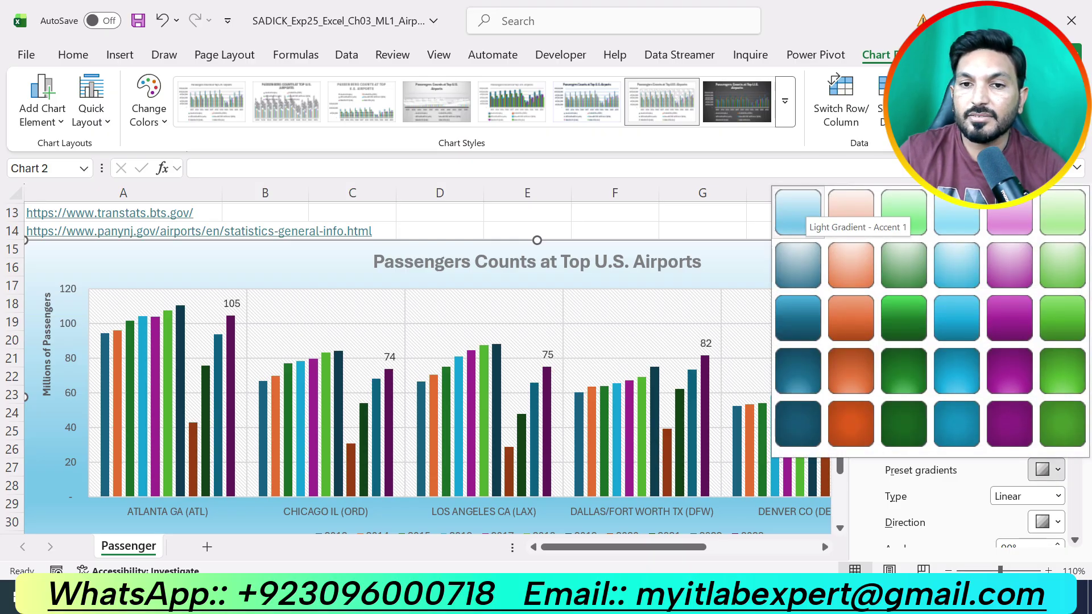
click(798, 212)
key(alt+Tab)
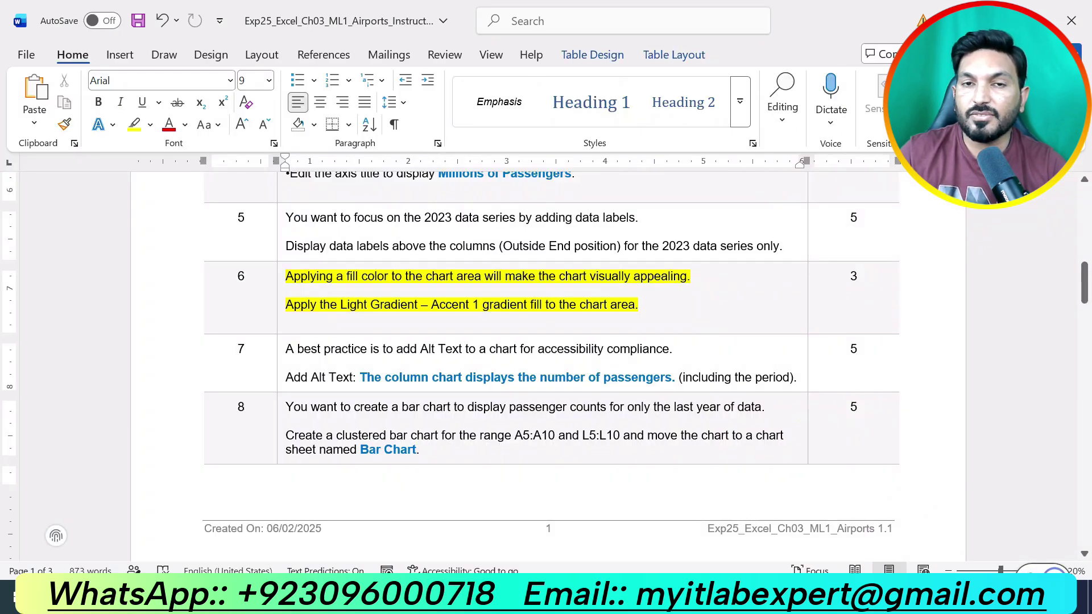
key(alt+Tab)
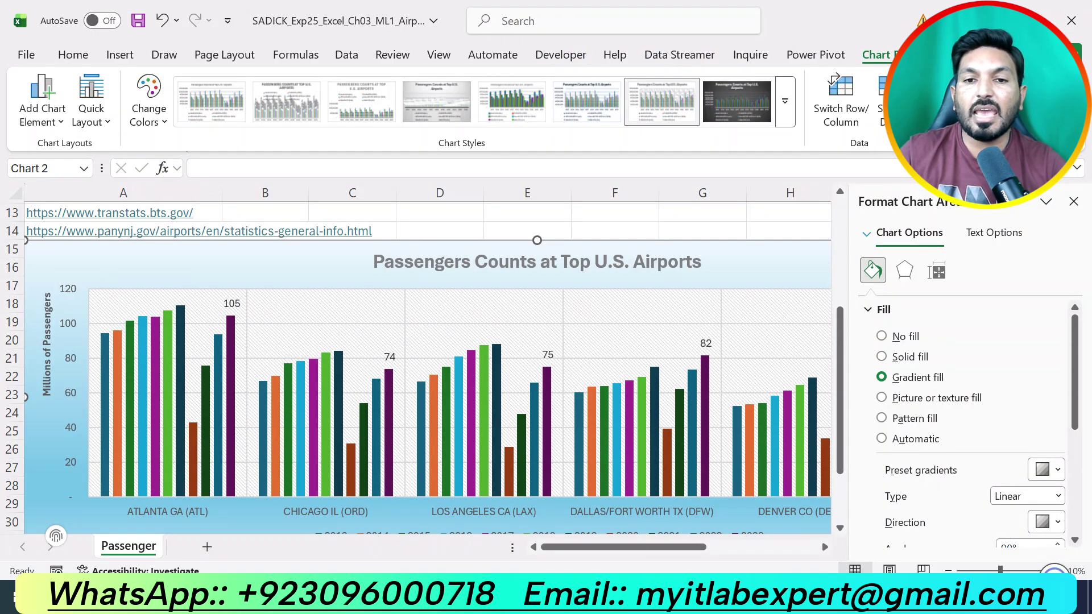
click(1073, 202)
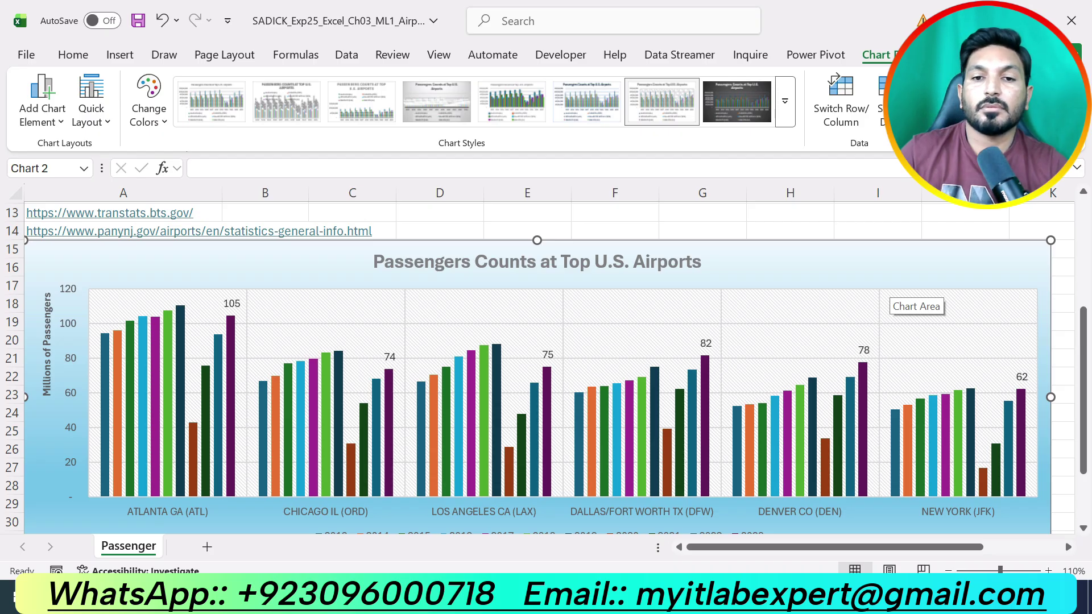
Step: Switch to the Word instructions, undo the step 6 highlight and highlight the step 7 Alt Text instructions in yellow
key(alt+Tab)
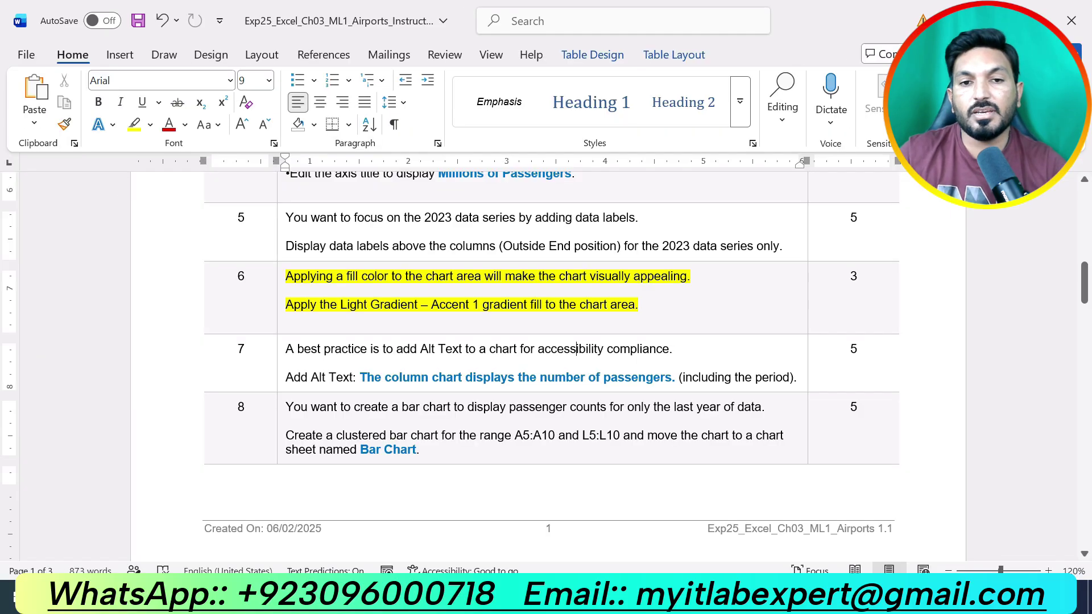
key(ctrl+z)
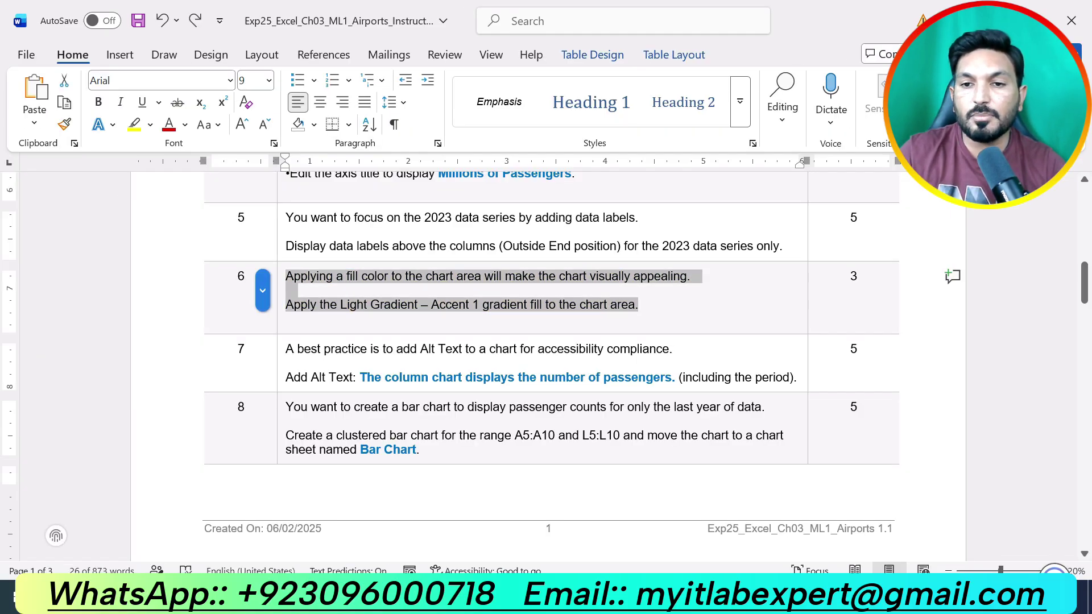
drag(796, 378, 285, 349)
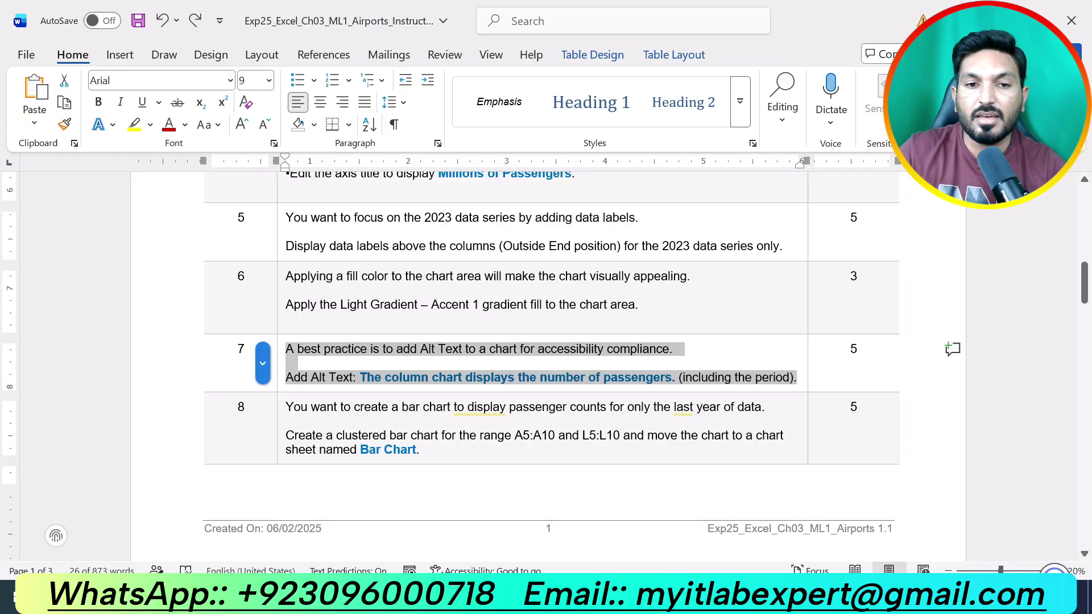
click(352, 323)
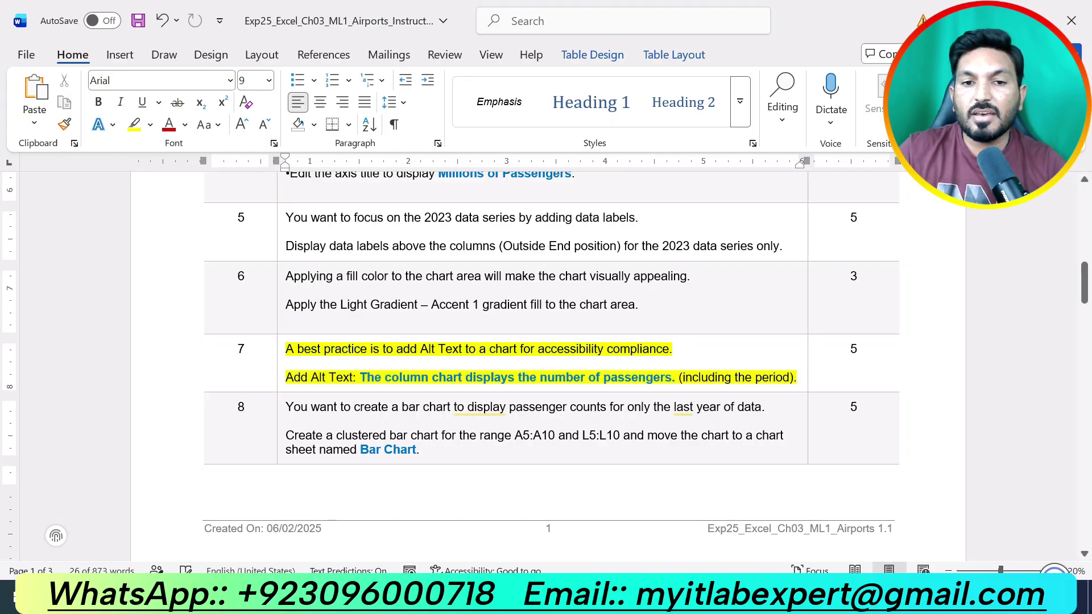
Step: Copy the sentence "The column chart displays the number of passengers." from step 7, including the period
click(438, 378)
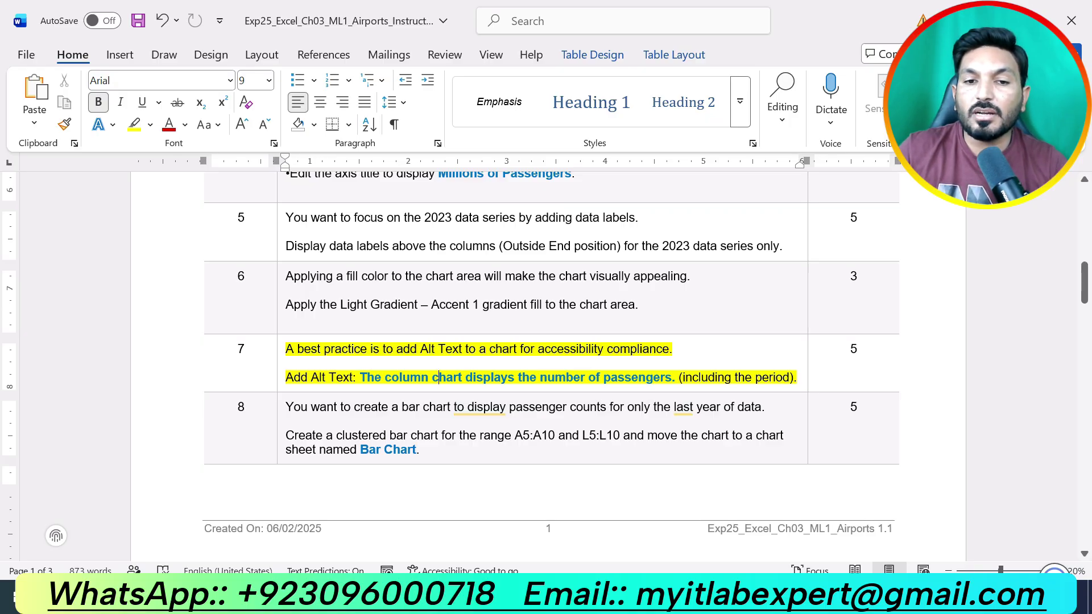
drag(359, 377, 678, 378)
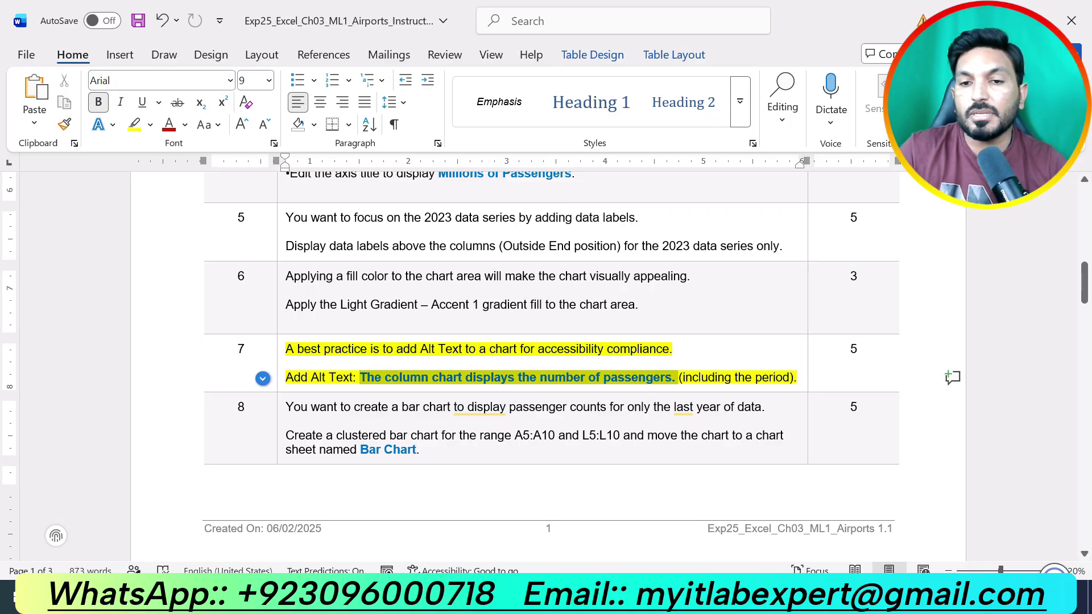
key(shift+Left)
key(ctrl+c)
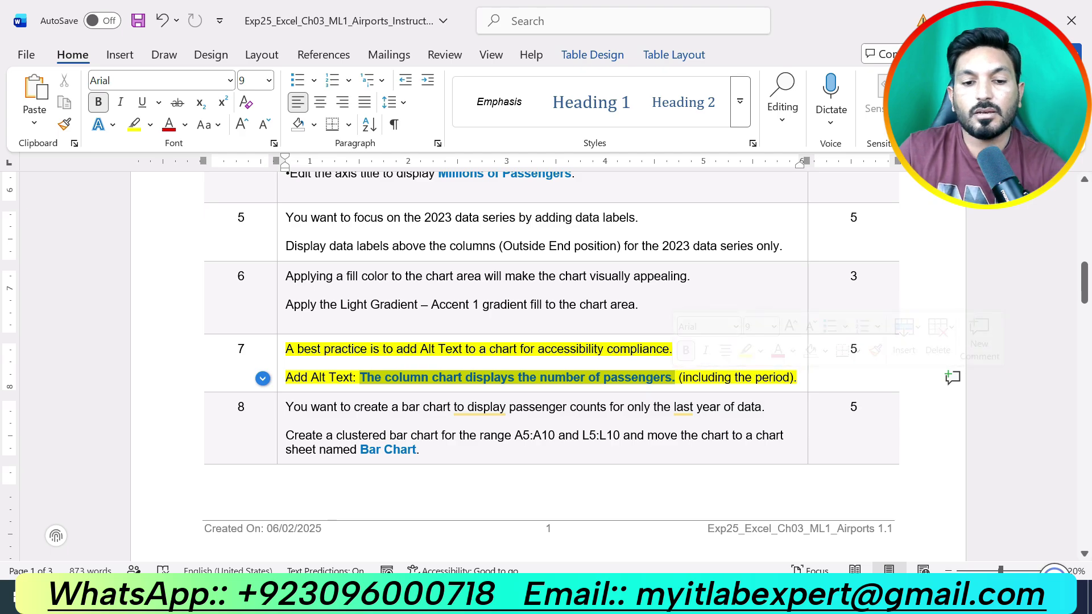
Step: Switch to Excel and paste "The column chart displays the number of passengers." as the column chart's Alt Text
key(alt+Tab)
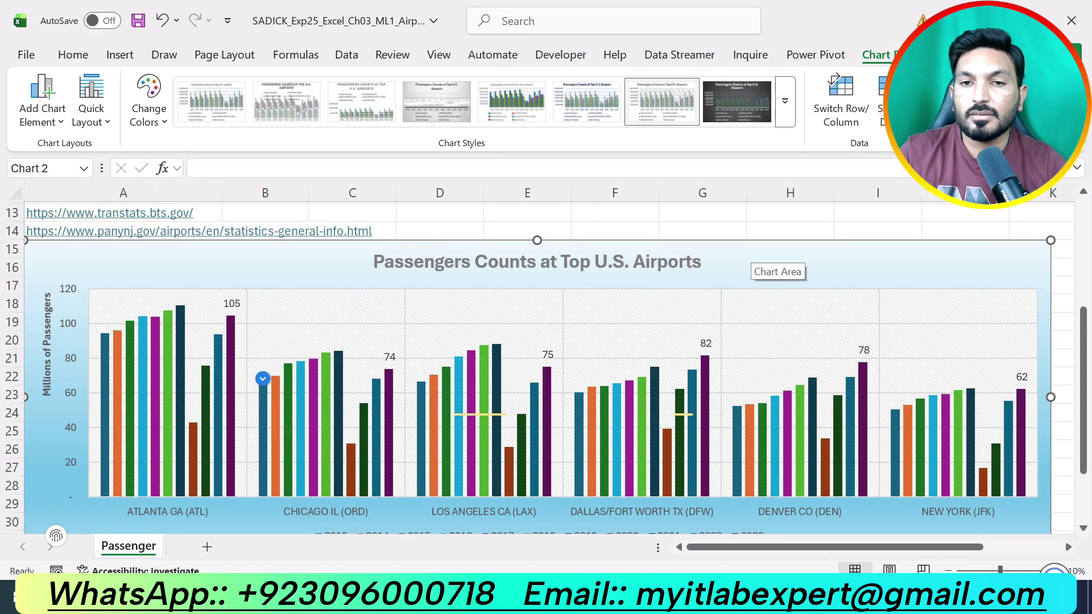
right_click(751, 259)
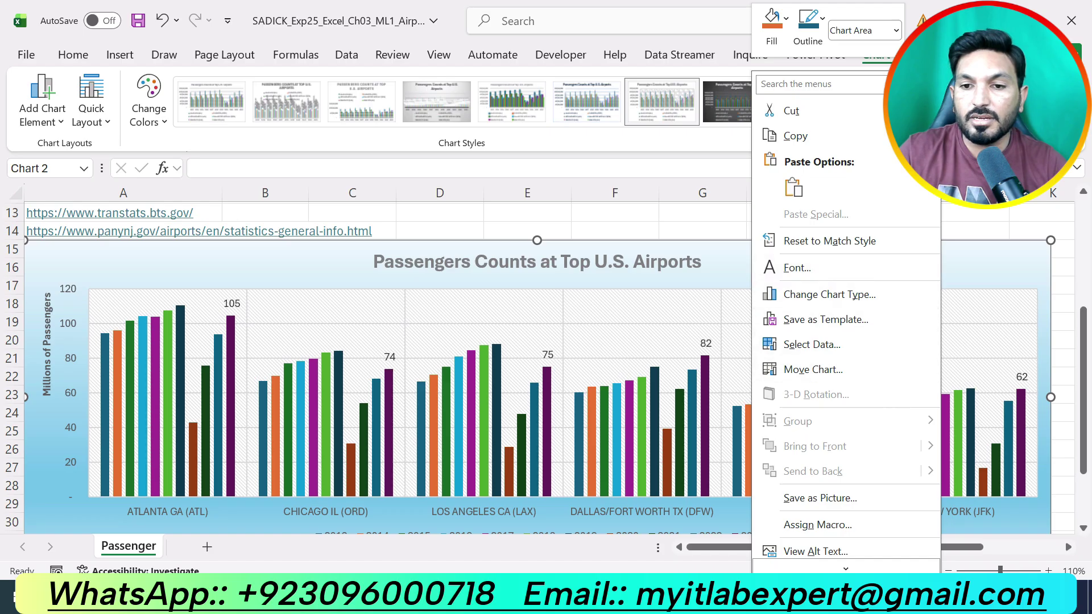
scroll(818, 398, down, 1)
click(815, 515)
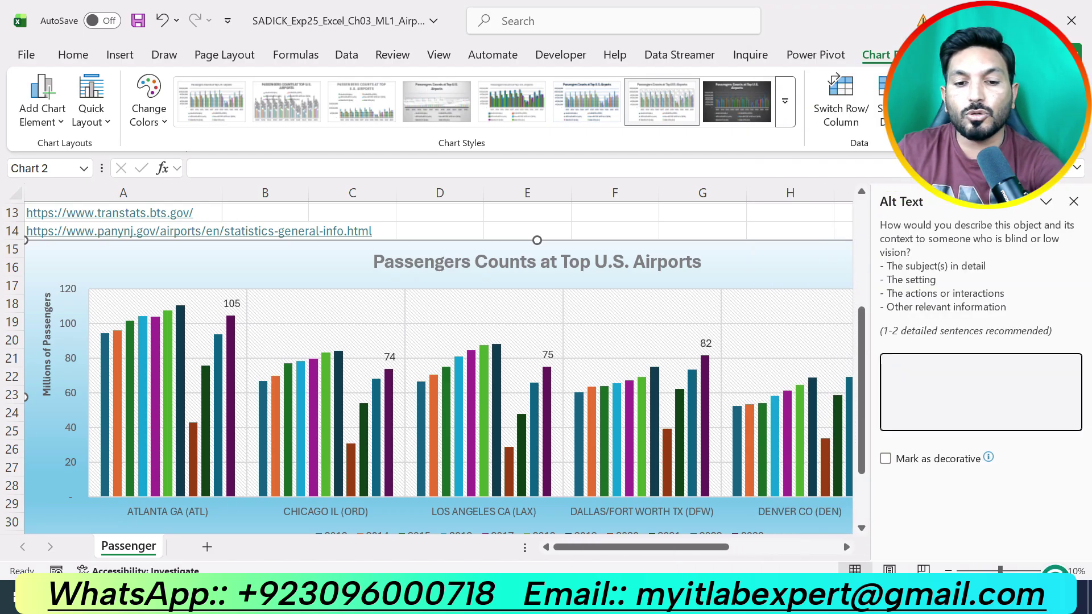
key(ctrl+v)
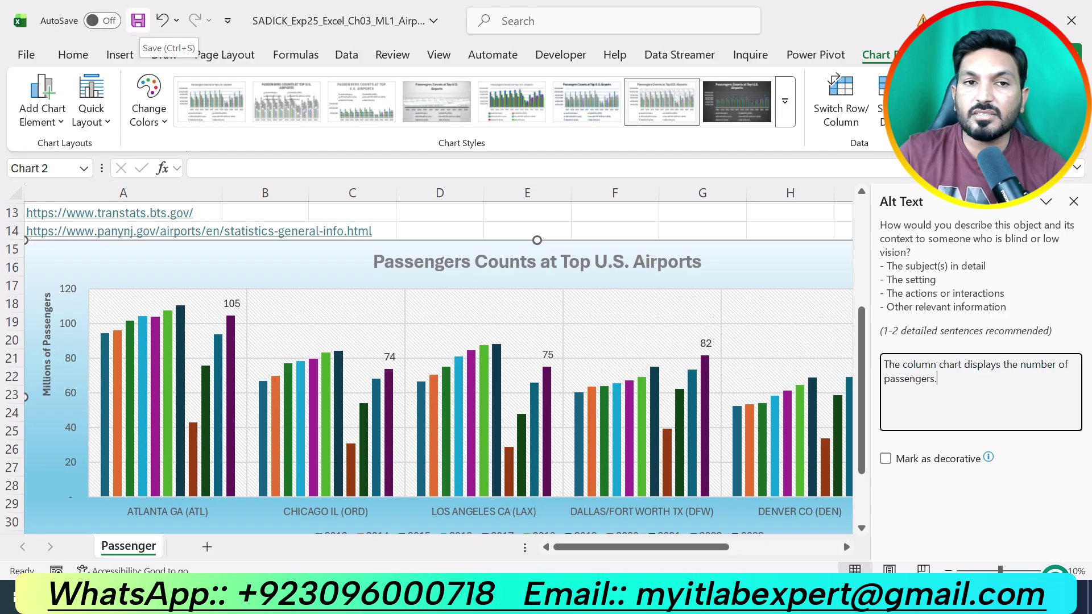
click(1073, 201)
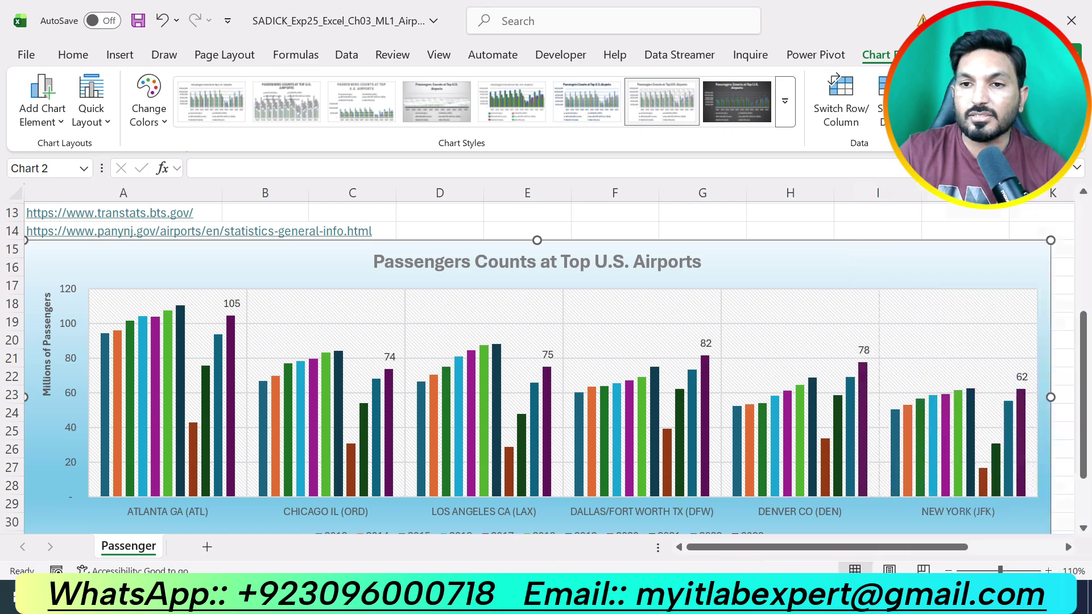
Step: Switch to the Word instructions, undo the step 7 highlight and highlight the step 8 bar chart instructions in yellow
key(alt+Tab)
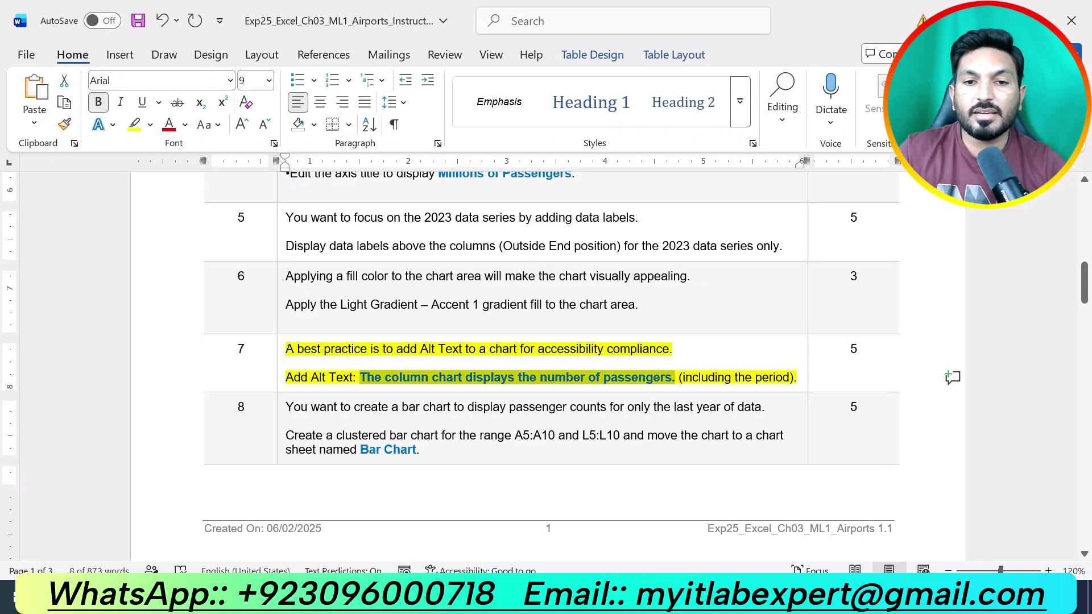
key(ctrl+z)
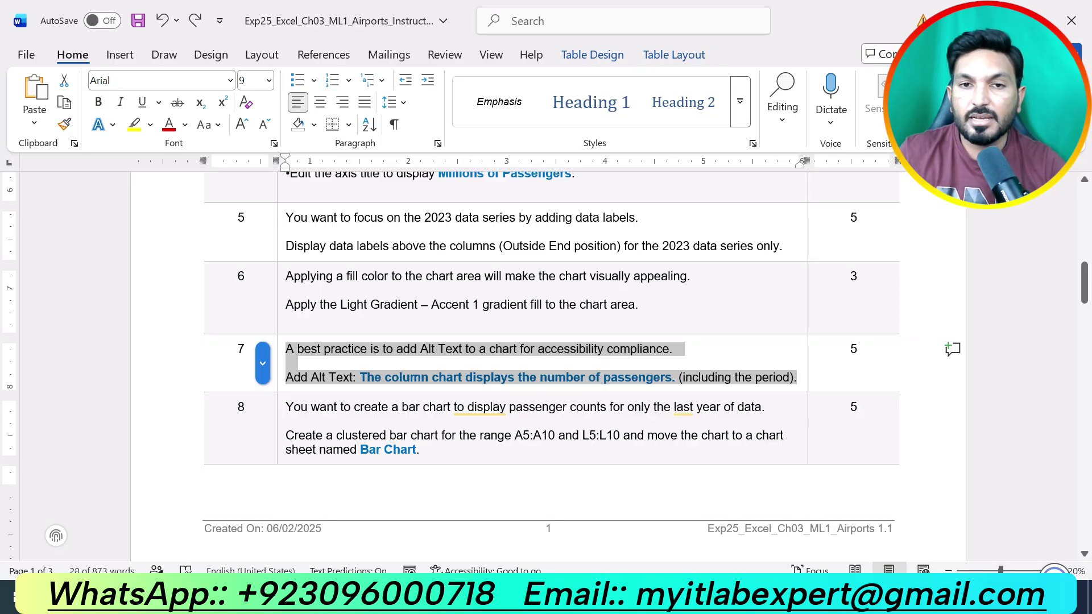
click(590, 436)
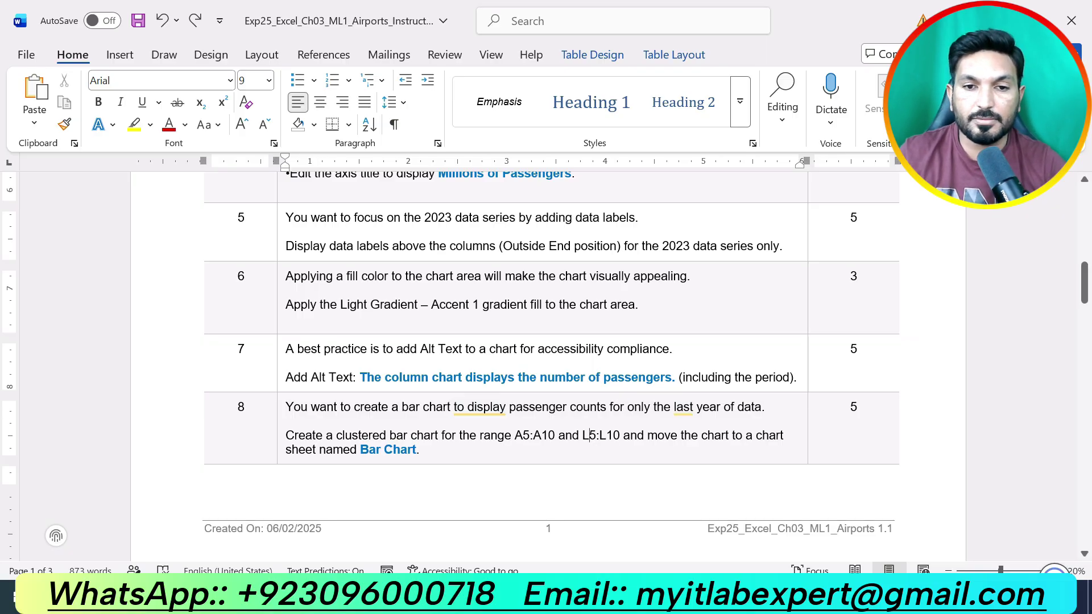
drag(420, 449, 286, 407)
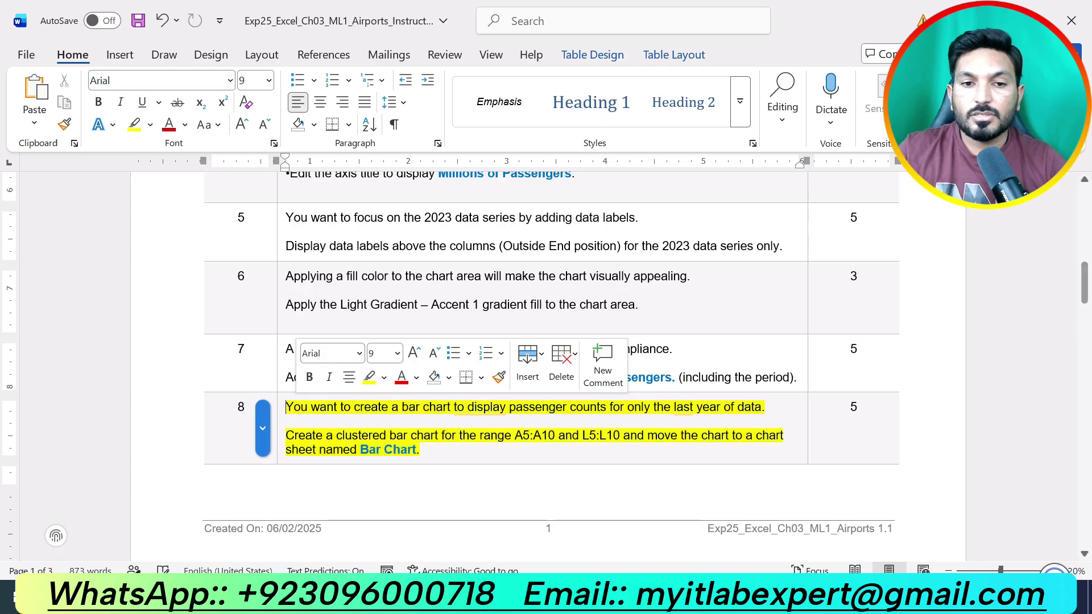
click(369, 377)
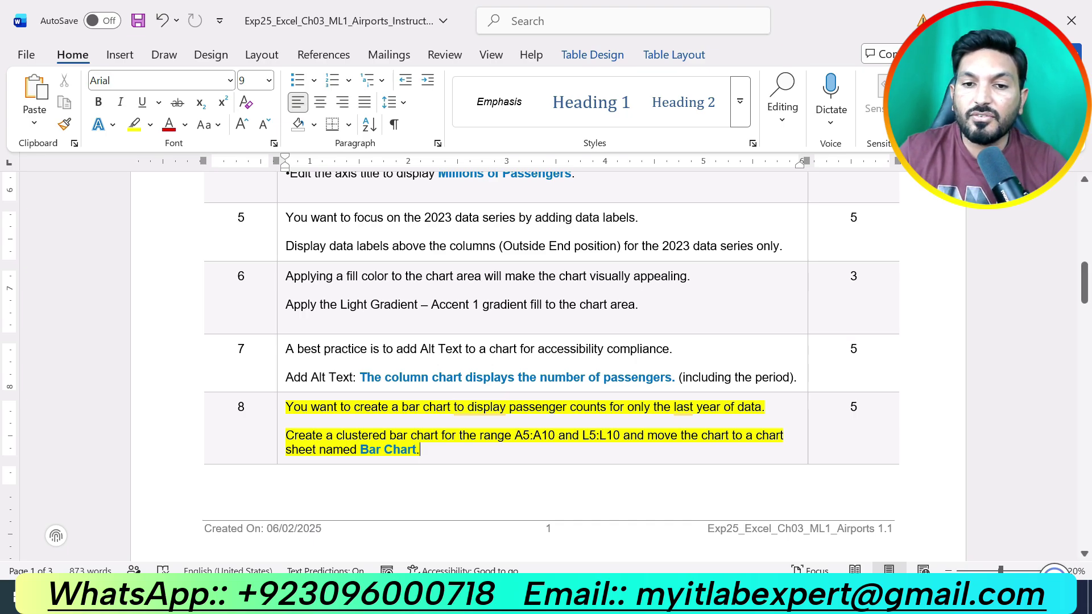
Step: Check the data ranges given in step 8, and in Excel select A5:A10 together with L5:L10 on the Passenger sheet
drag(514, 435, 623, 436)
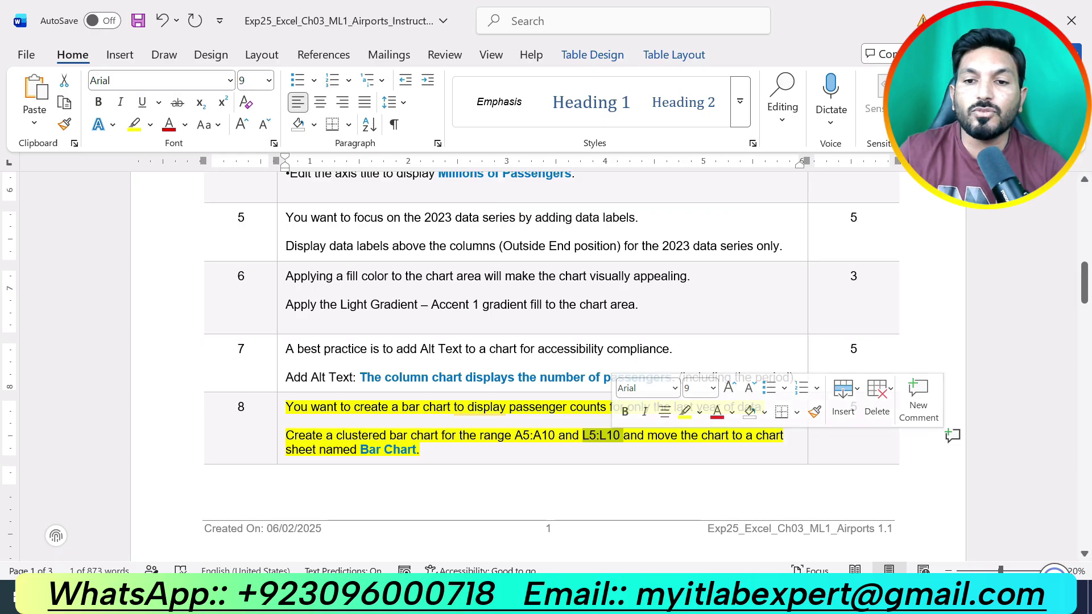
click(654, 435)
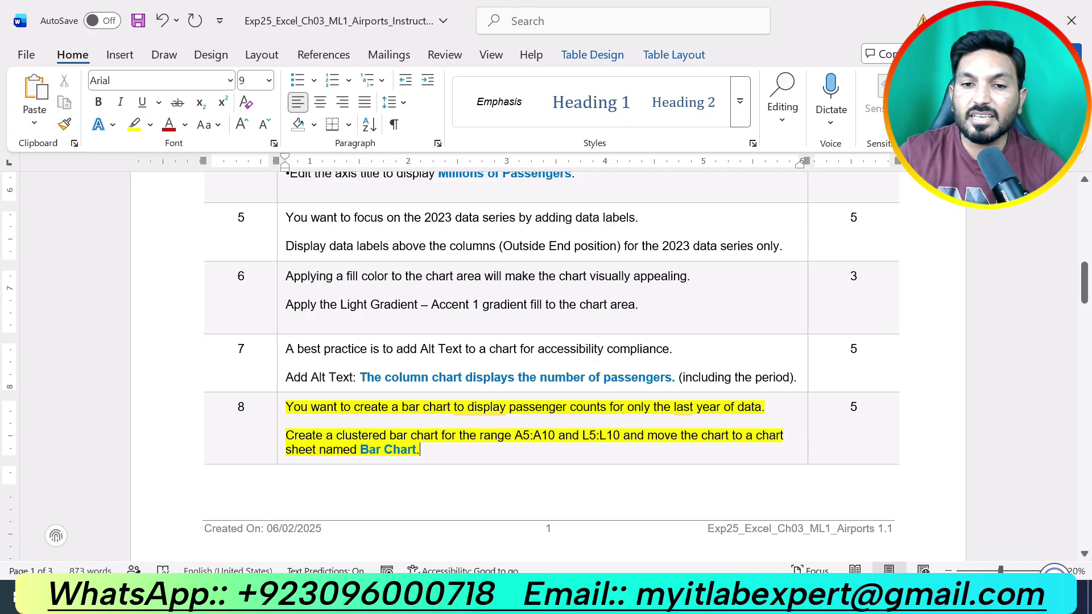
drag(481, 436, 560, 435)
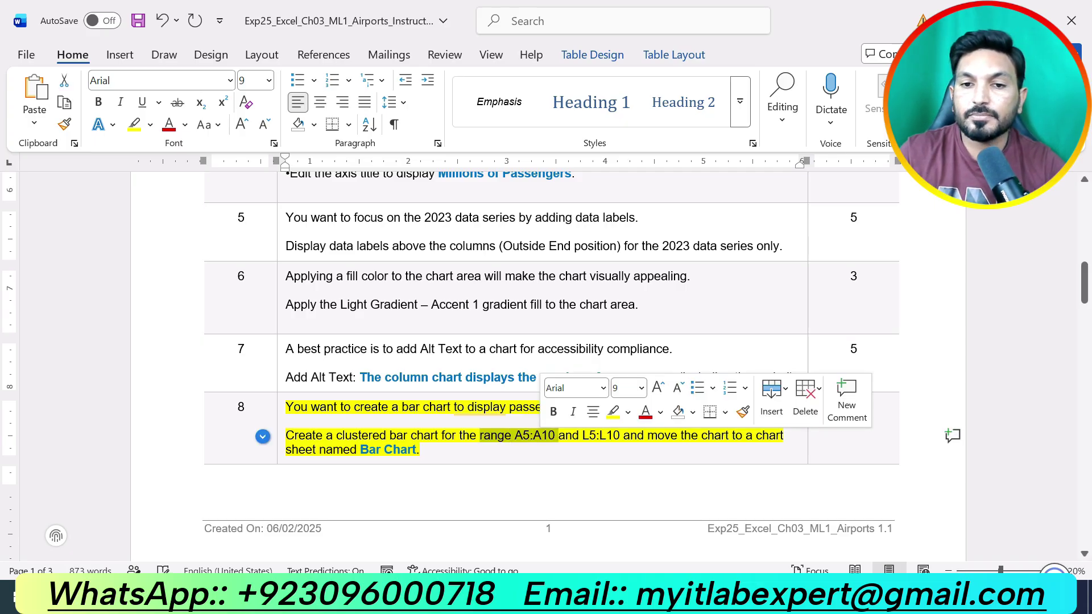
click(420, 449)
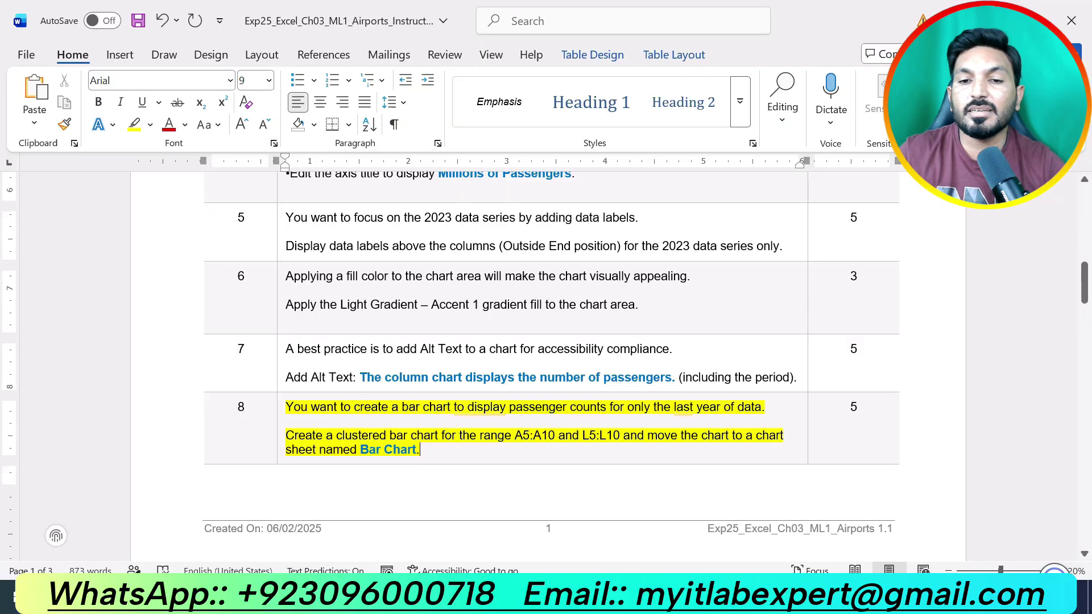
key(alt+Tab)
scroll(546, 352, up, 4)
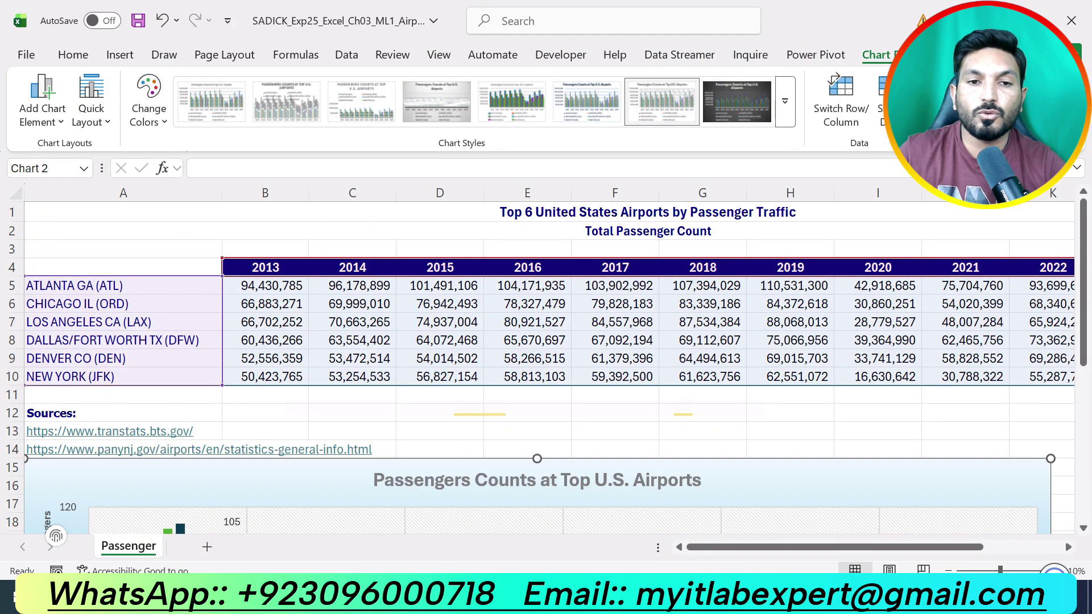
click(123, 267)
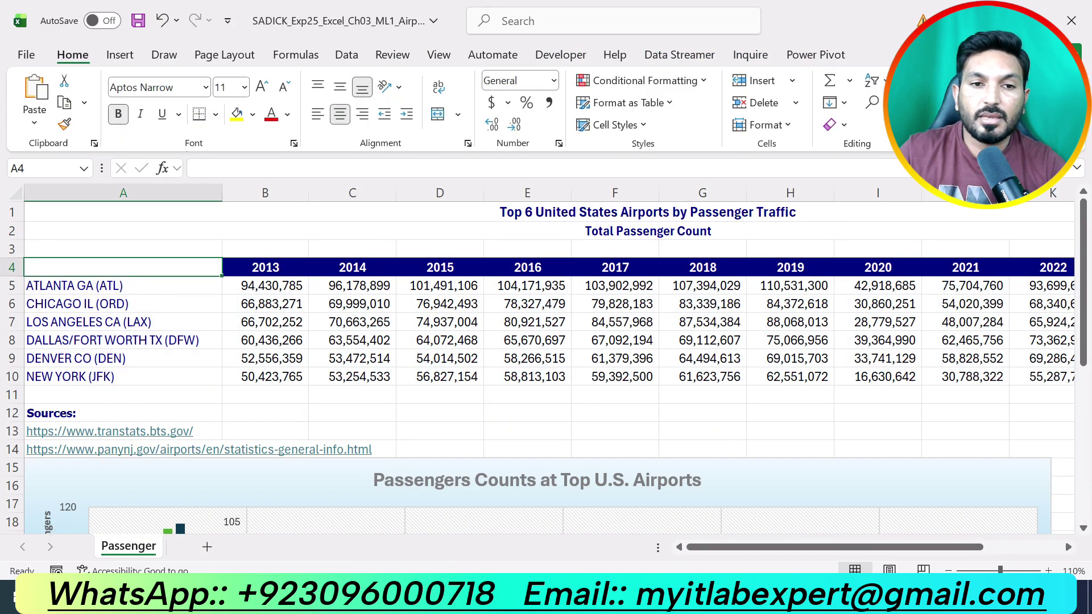
drag(123, 285, 123, 376)
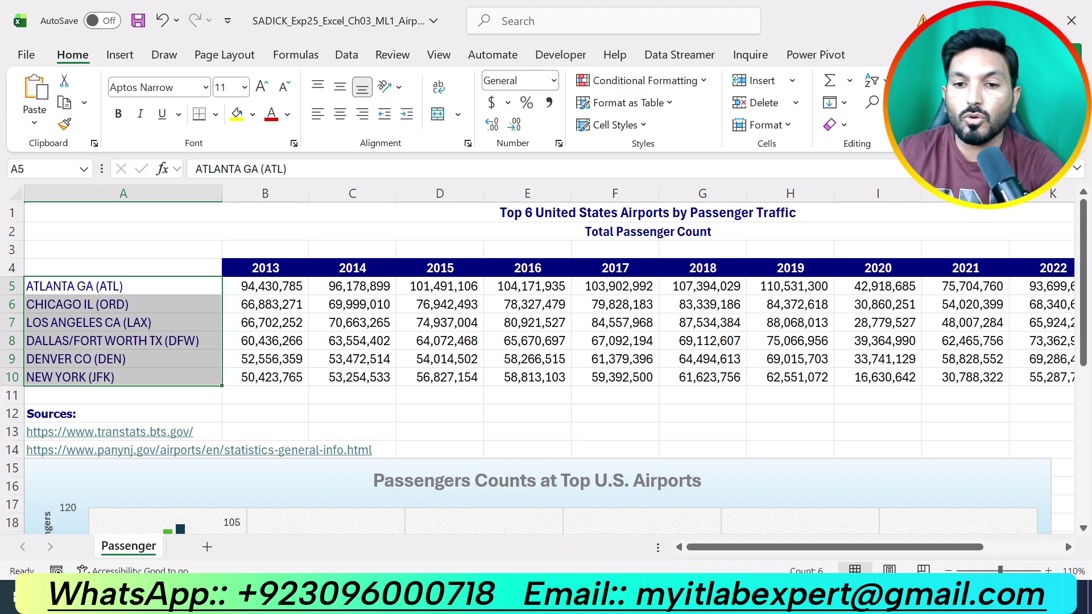
drag(835, 547, 913, 547)
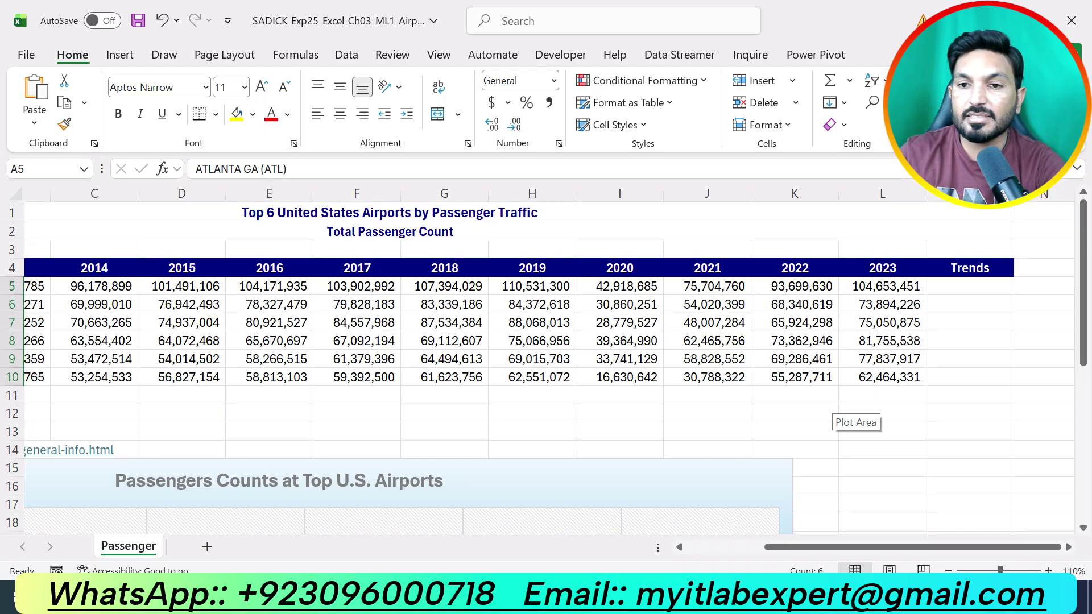
drag(887, 286, 910, 379)
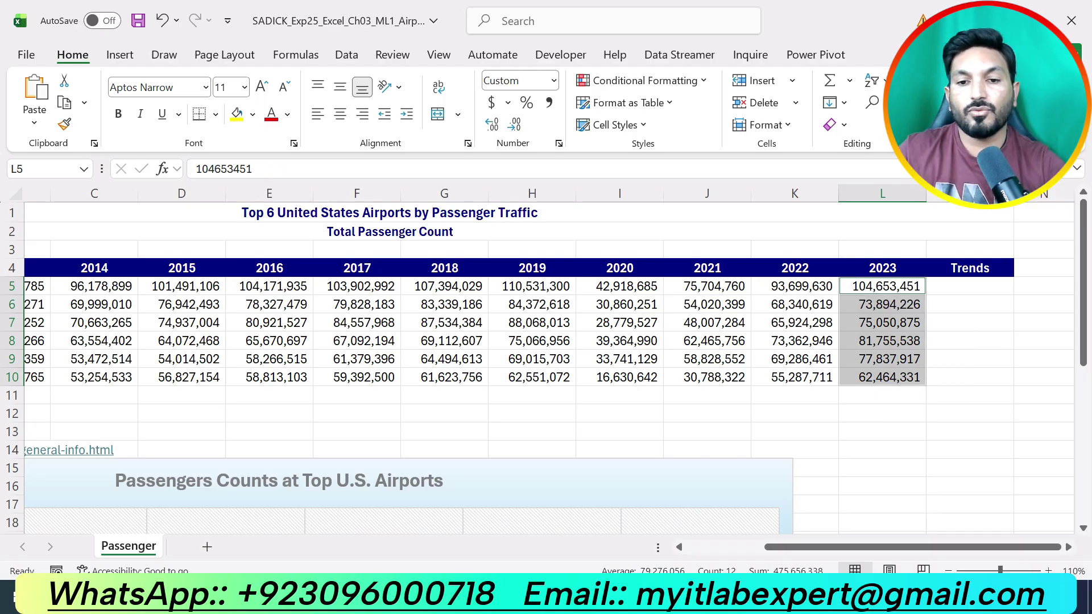
key(alt+Tab)
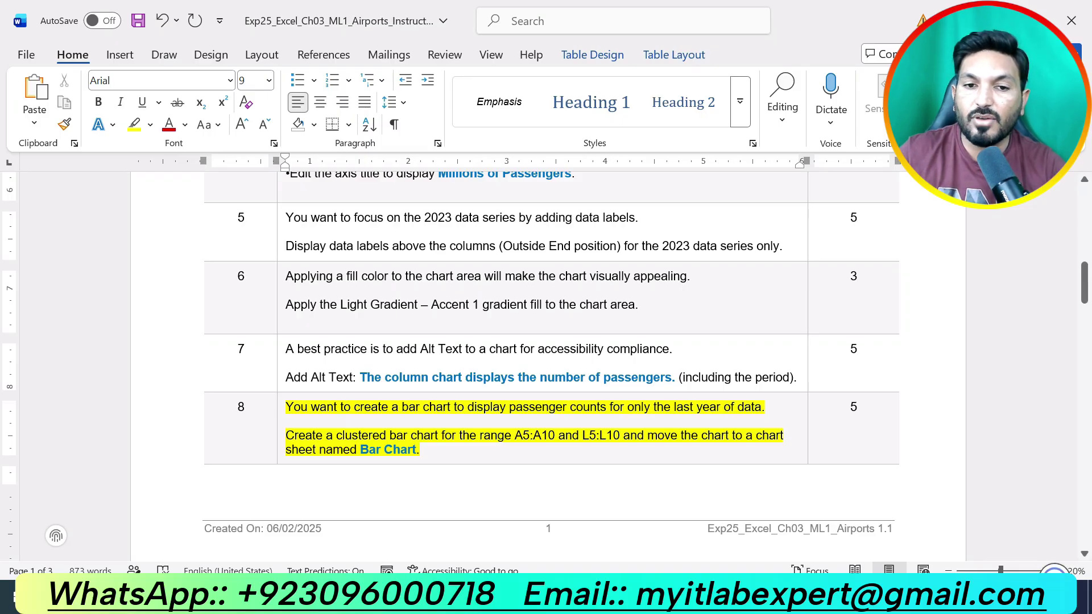
key(alt+Tab)
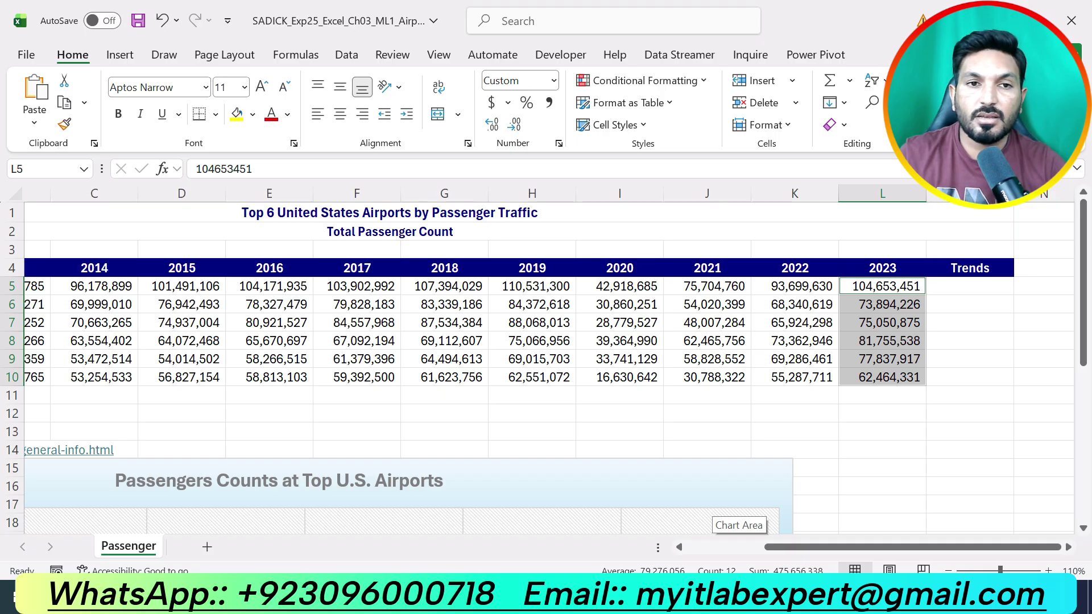
Step: Insert a 2-D clustered bar chart from the selected airport names and 2023 passenger counts
click(120, 55)
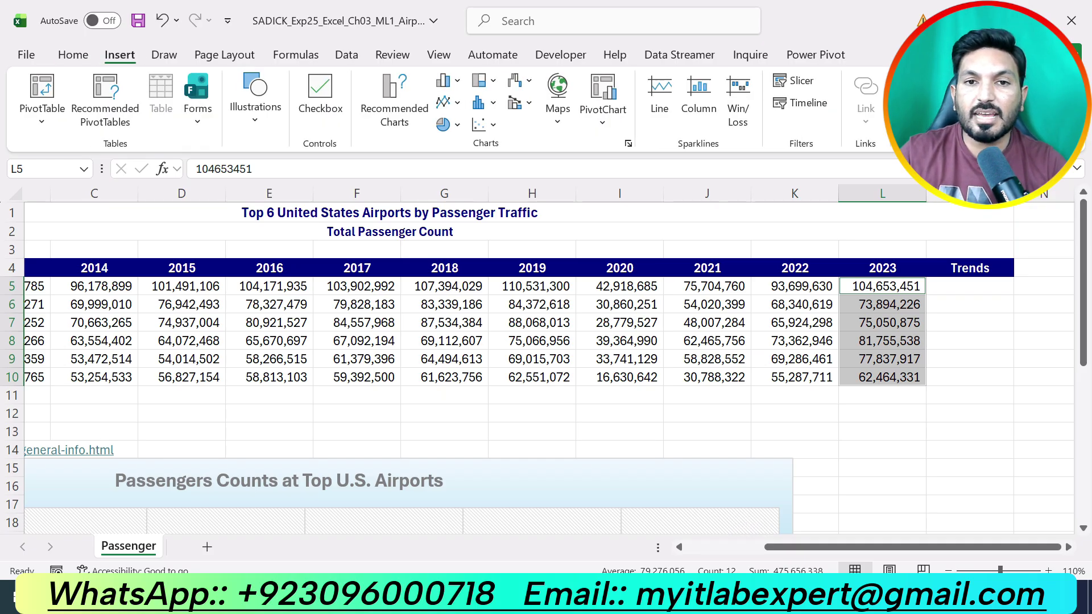
click(446, 80)
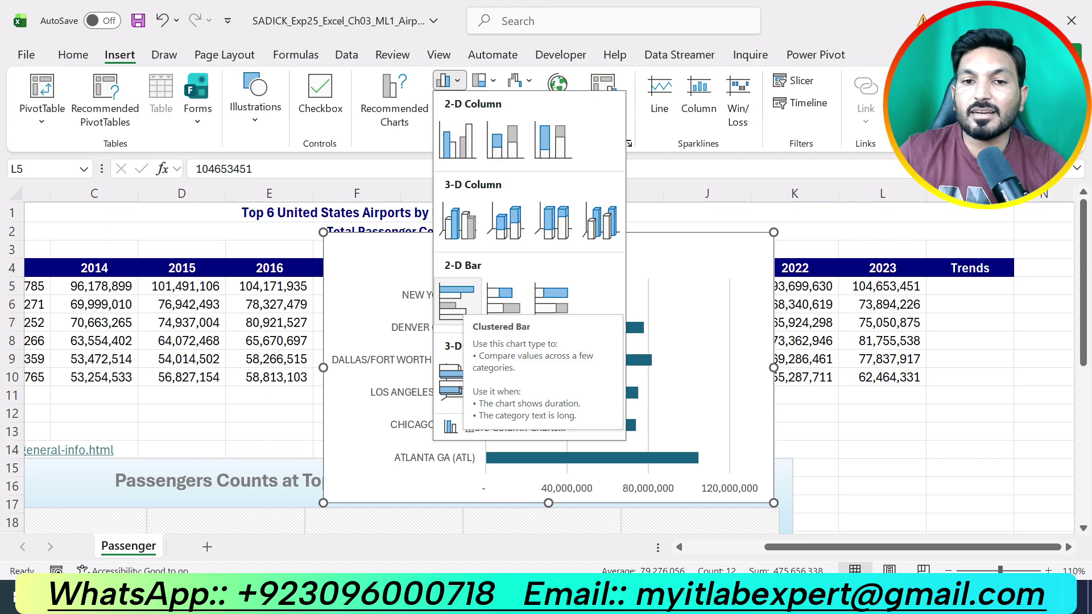
click(456, 300)
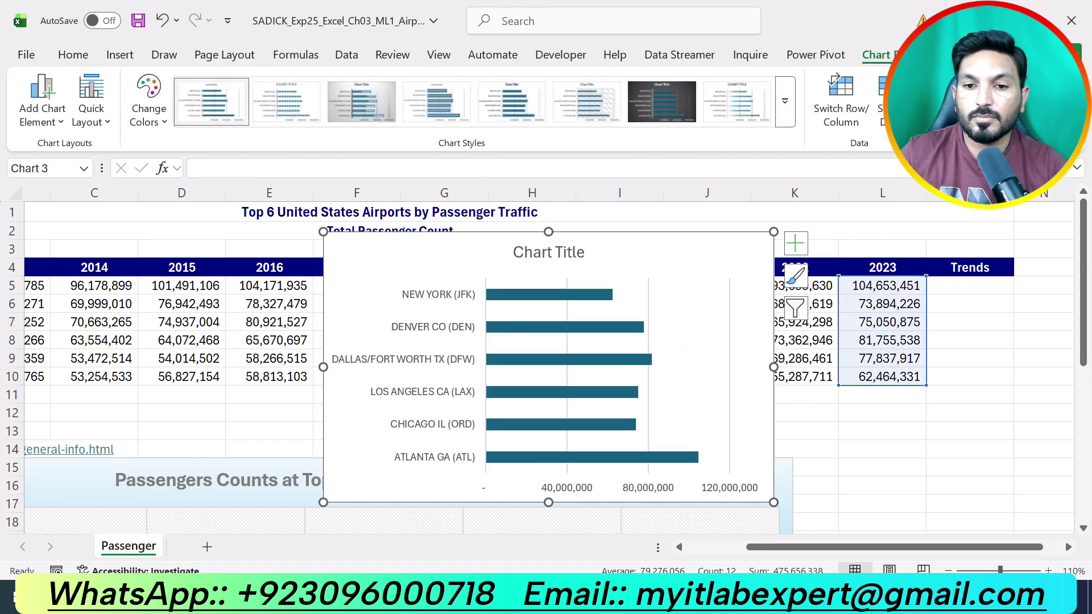
Step: Check the sheet name in step 8 of the Word instructions, and in Excel move the clustered bar chart to a new chart sheet named Bar Chart
key(alt+Tab)
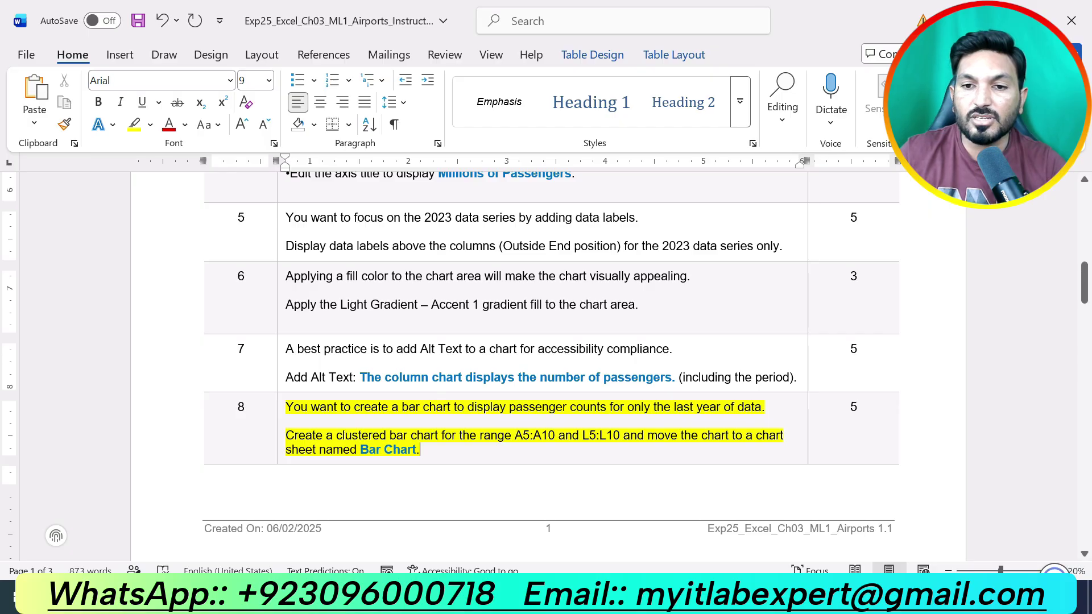
key(alt+Tab)
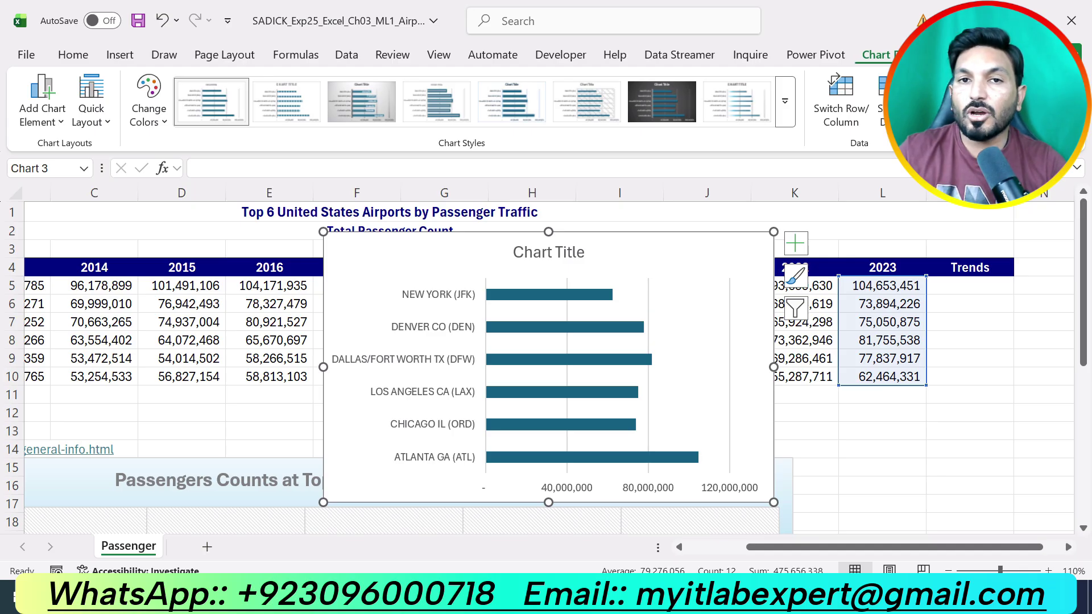
click(1055, 105)
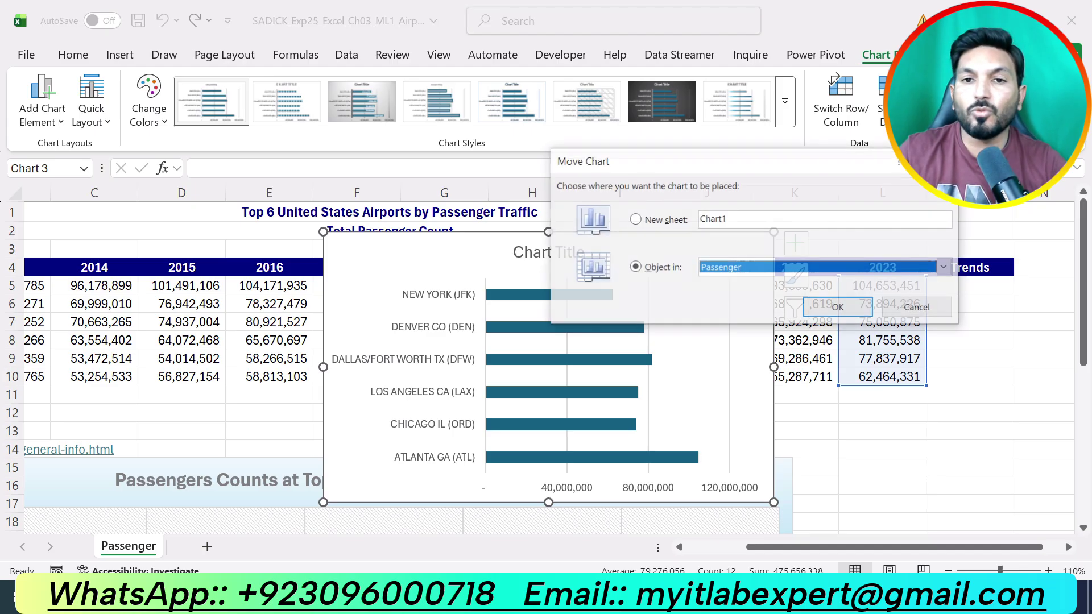
key(alt+s)
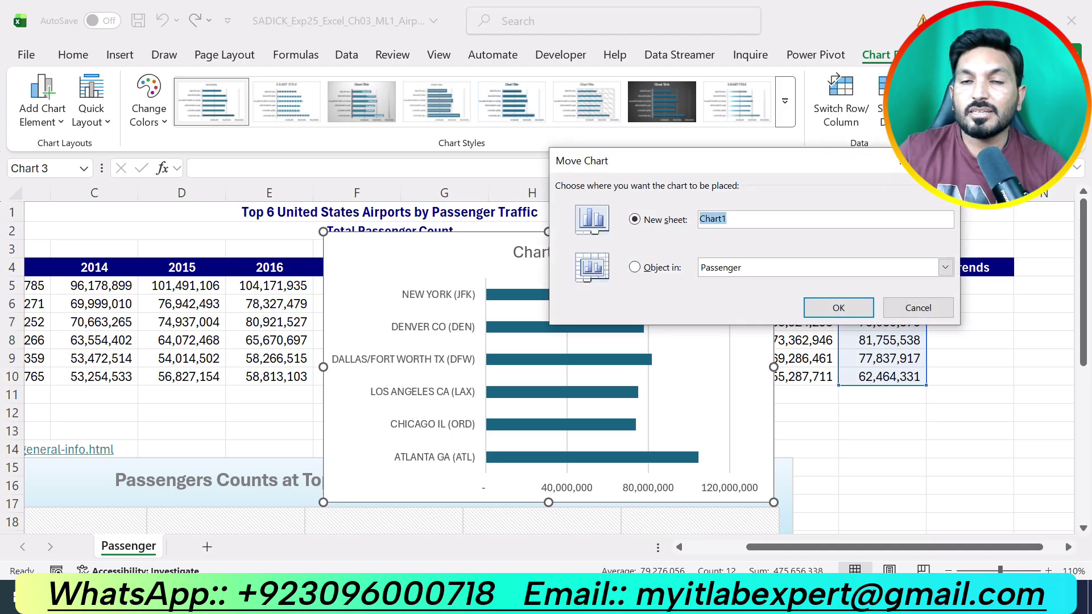
text(C)
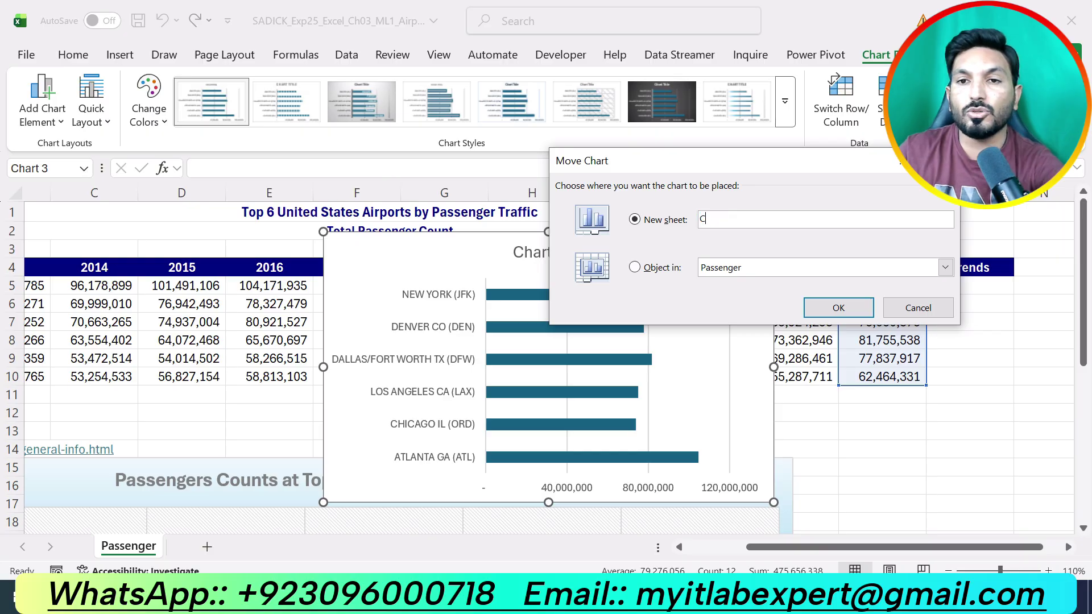
key(BackSpace)
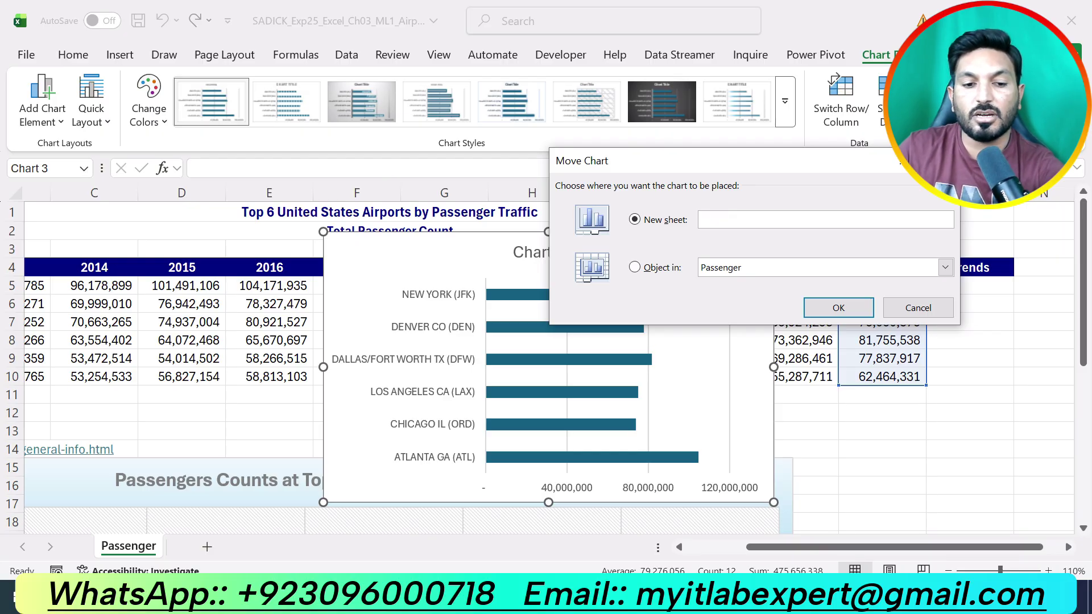
text(Bar )
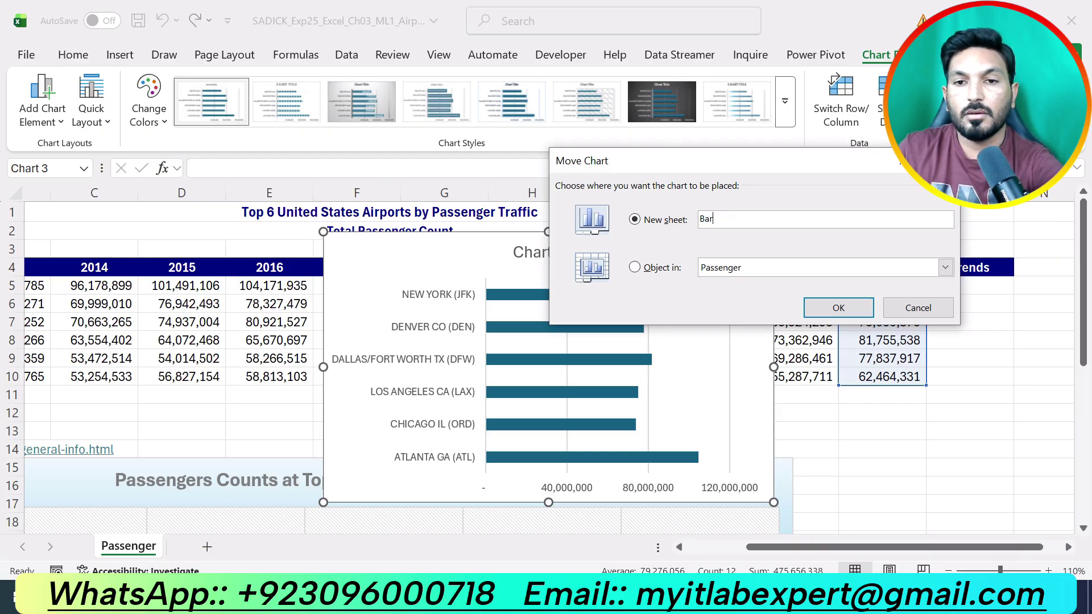
text(X)
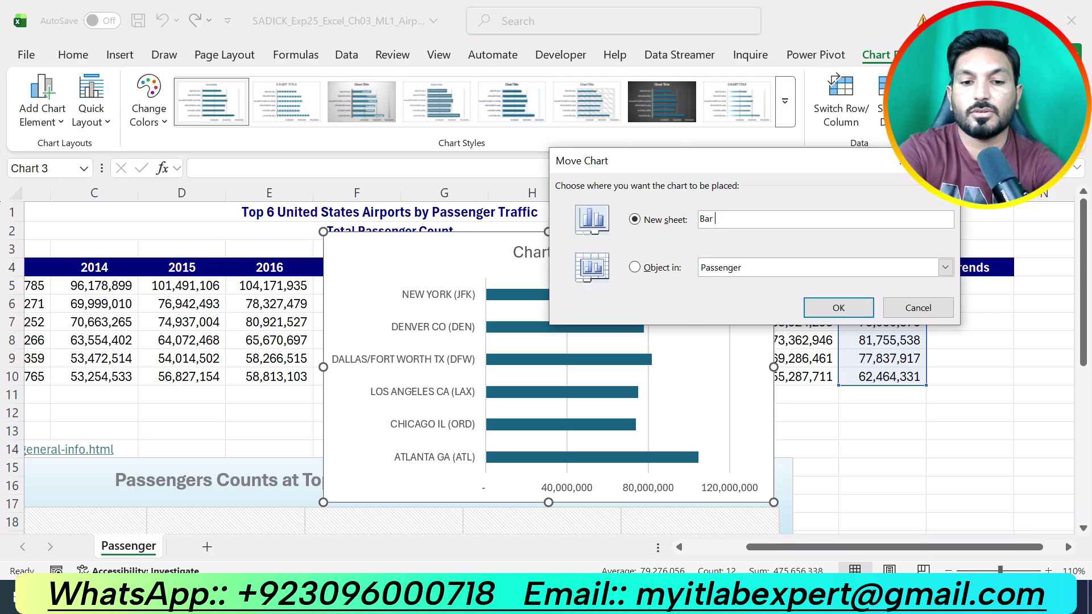
text(C)
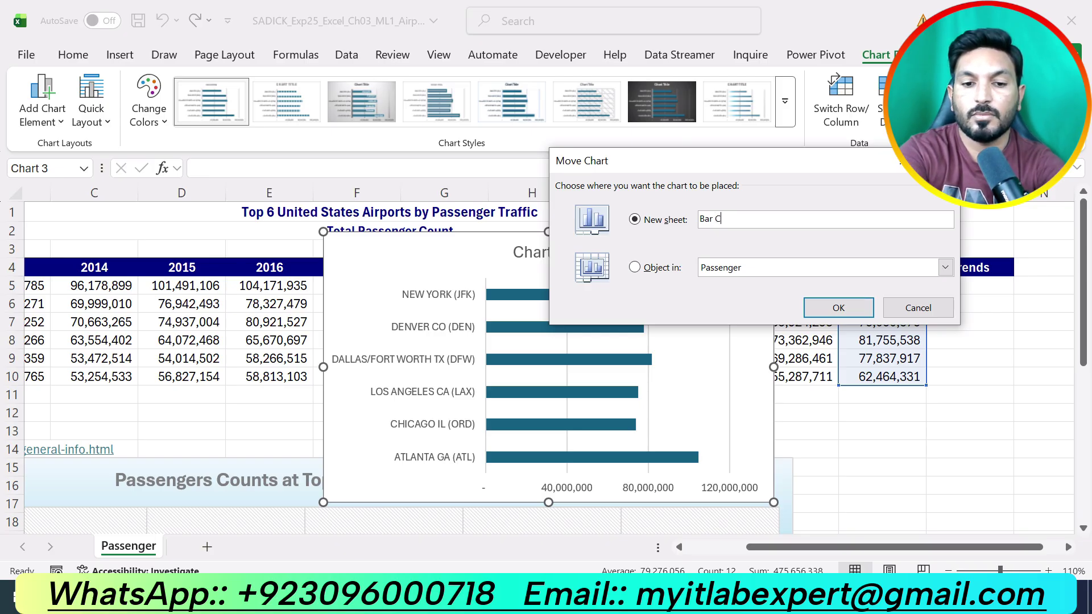
text(hart)
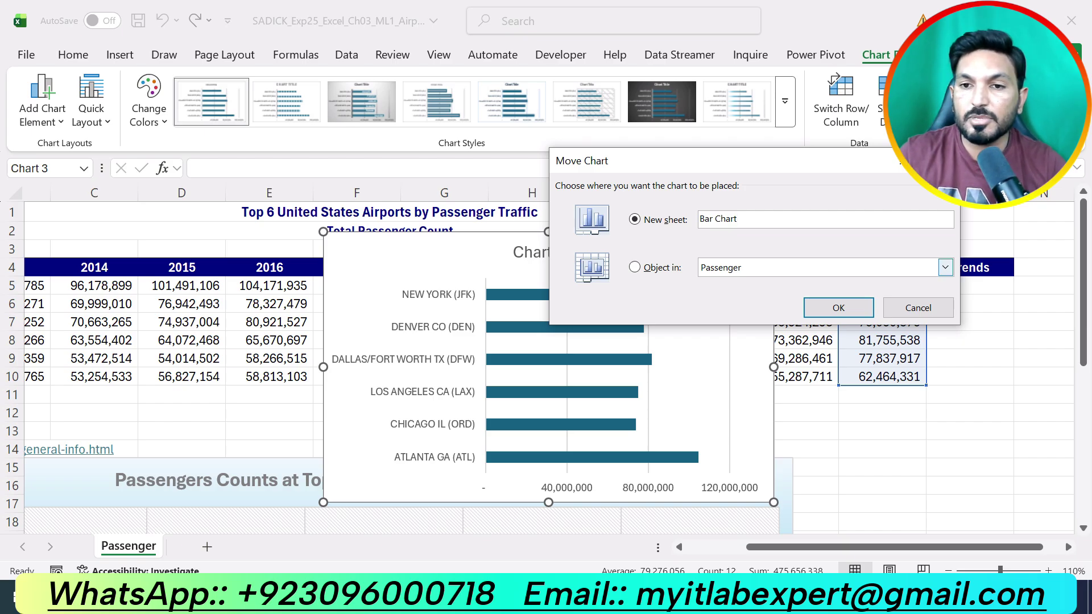
click(838, 307)
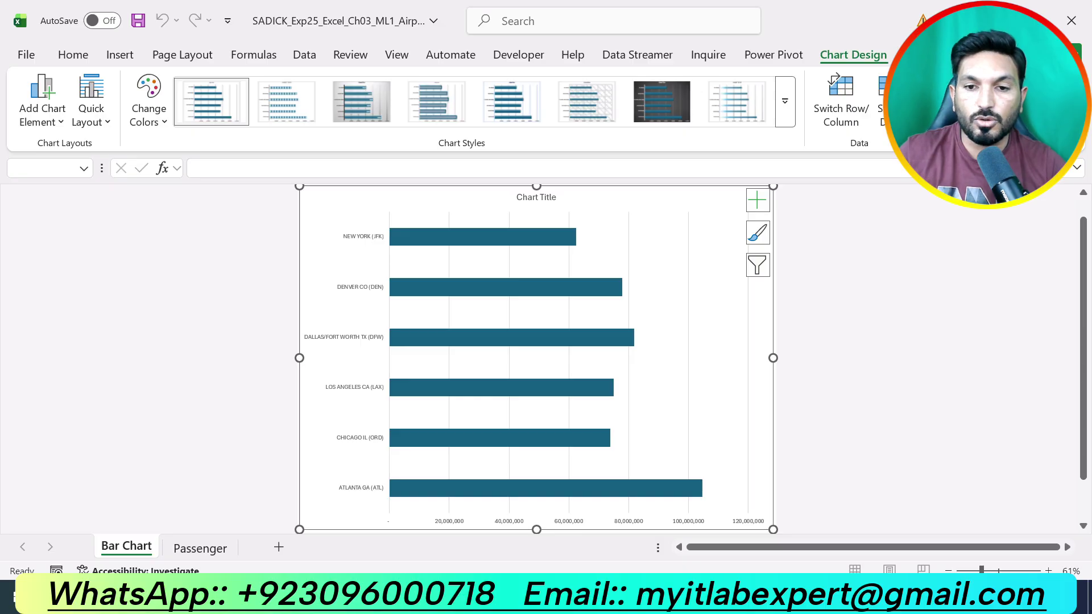
Step: Switch to the Word instructions and undo the yellow highlight on step 8
key(alt+Tab)
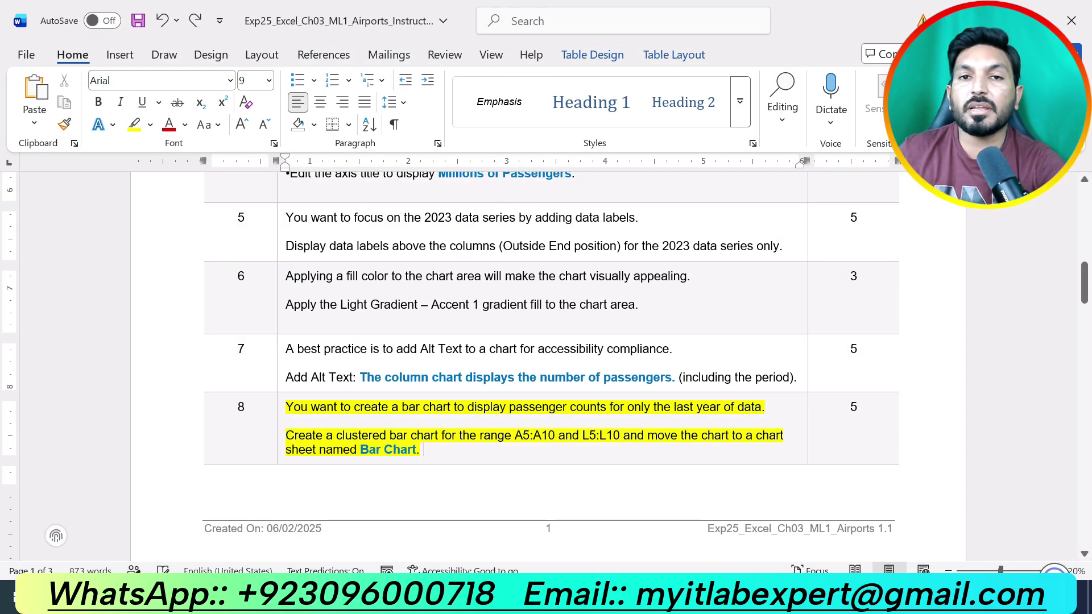
key(ctrl+z)
key(ctrl+z)
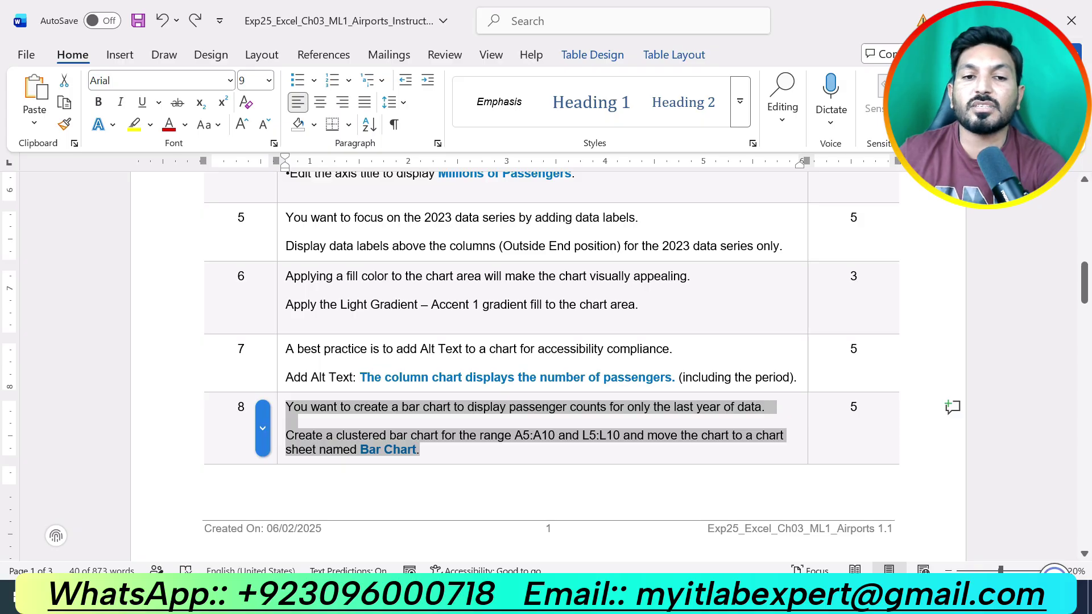
Step: Look through the remaining assignment instructions for the bar chart, line chart, sparklines and page formats
scroll(546, 364, down, 15)
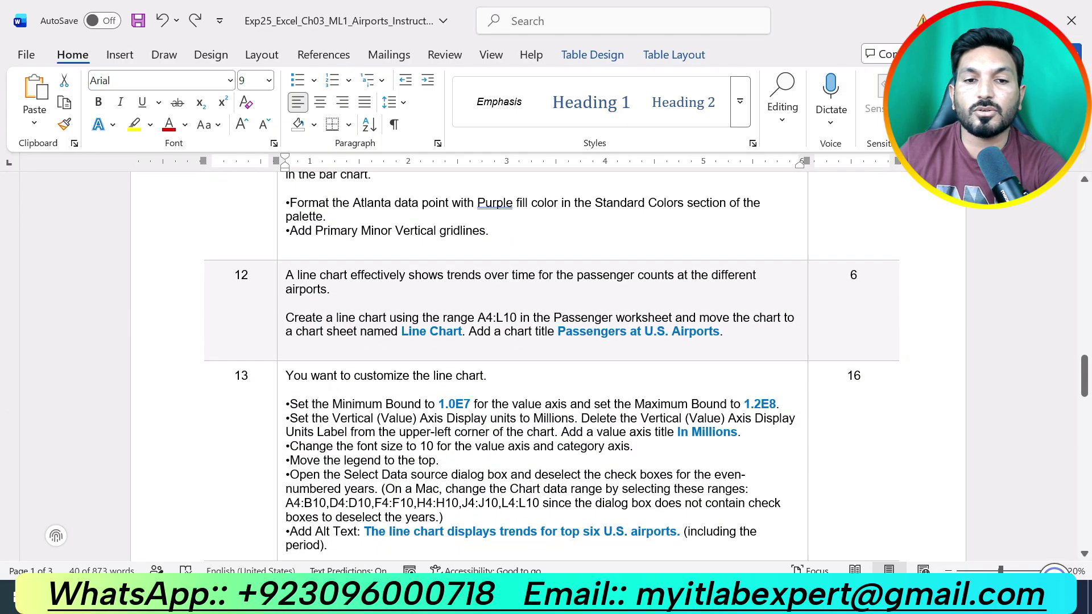
scroll(546, 364, down, 5)
scroll(546, 364, up, 10)
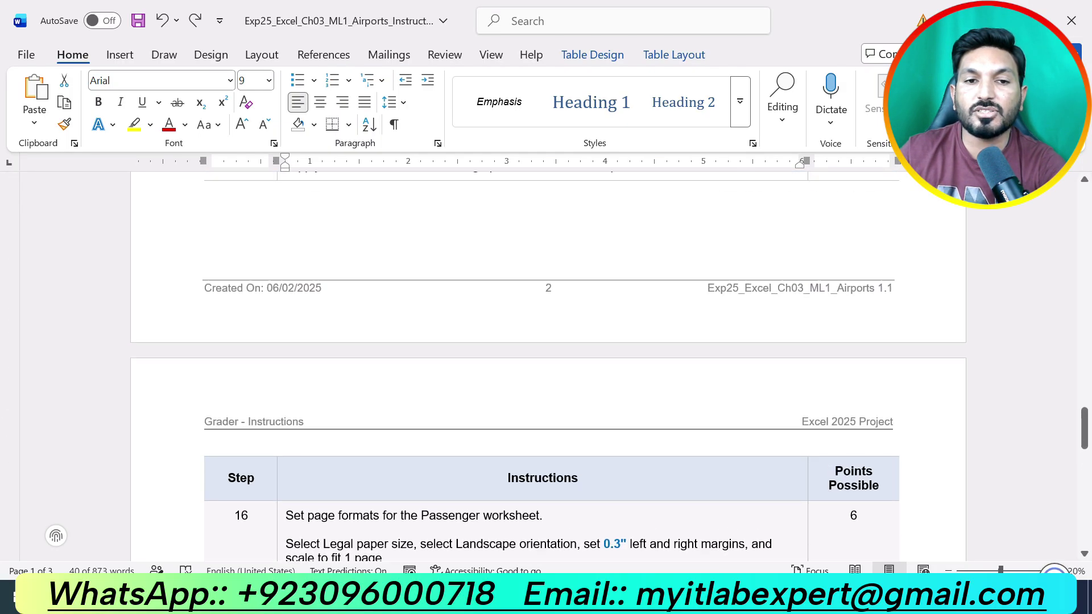
scroll(546, 364, up, 8)
scroll(546, 364, down, 12)
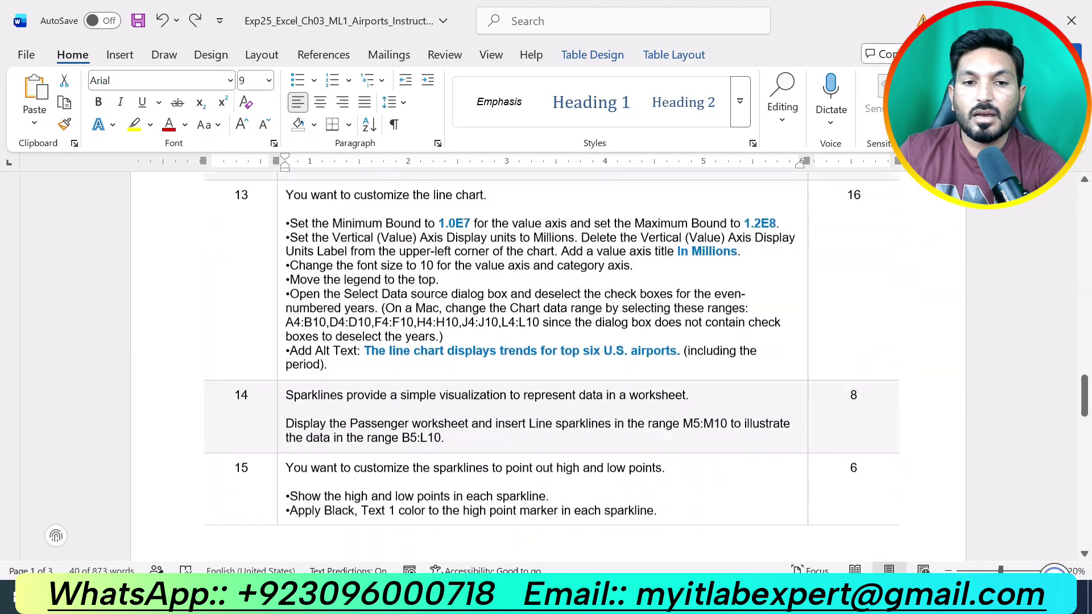
scroll(546, 364, down, 5)
scroll(546, 364, up, 15)
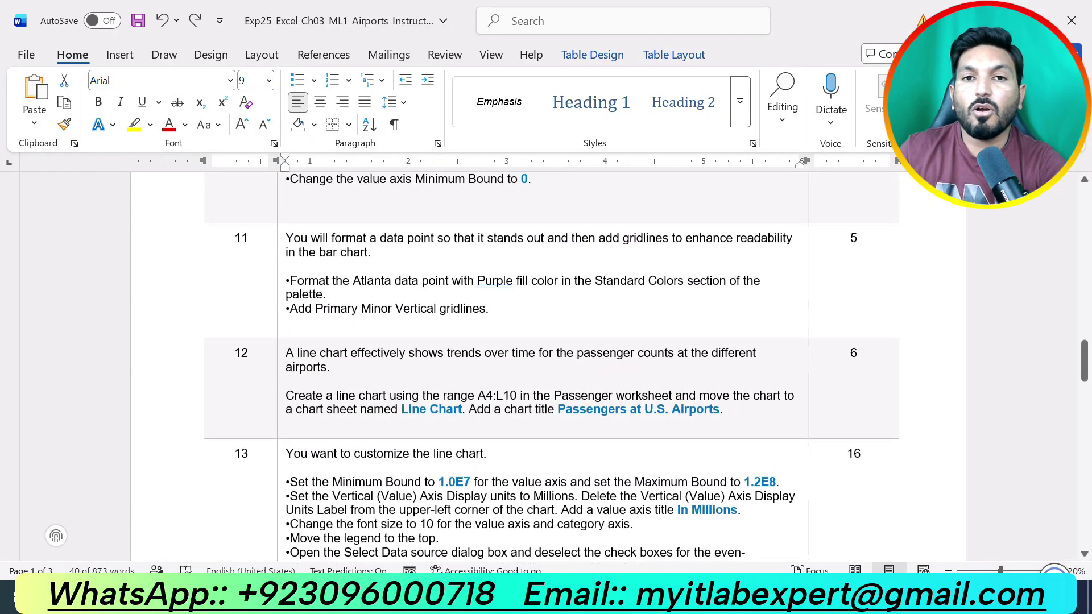
scroll(545, 364, up, 6)
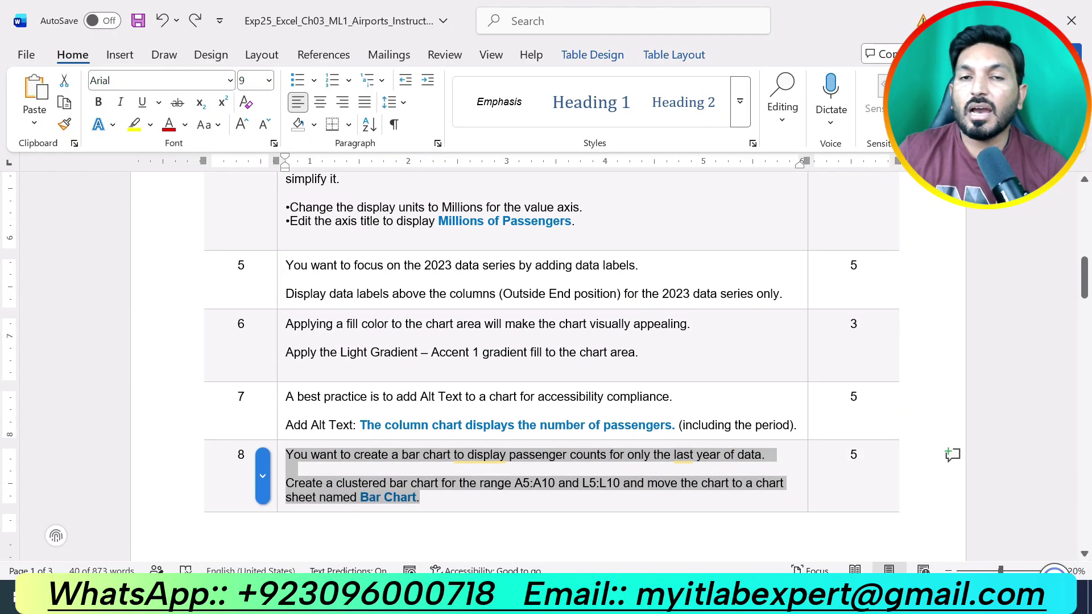
Step: Switch to Excel and review the column chart and passenger data on the Passenger sheet, selecting cell G13
key(alt+Tab)
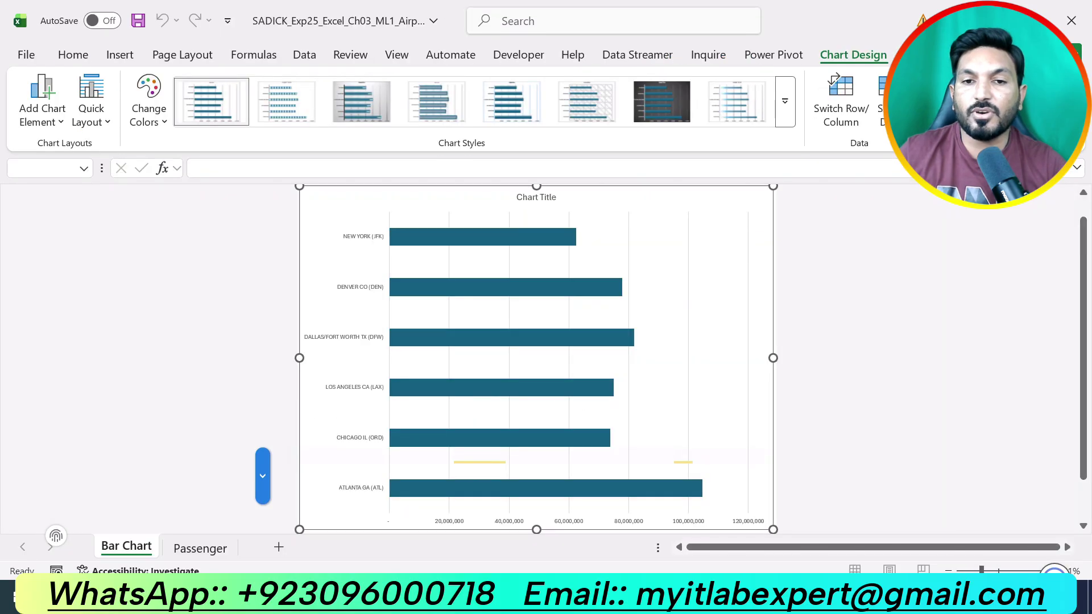
key(ctrl+Page_Down)
scroll(621, 482, down, 4)
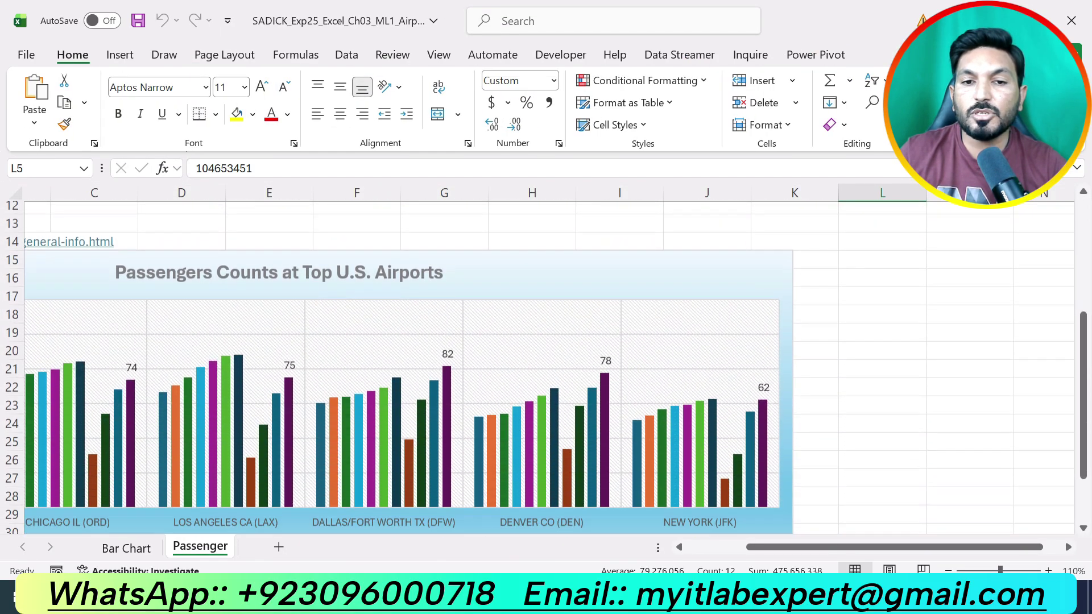
scroll(621, 482, left, 3)
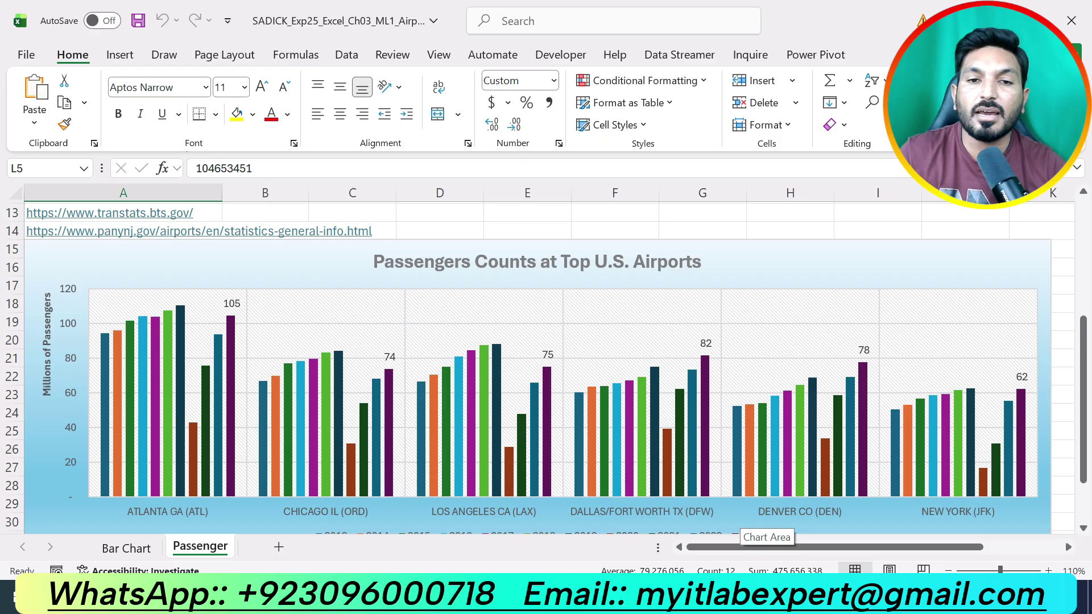
scroll(537, 369, up, 4)
click(702, 431)
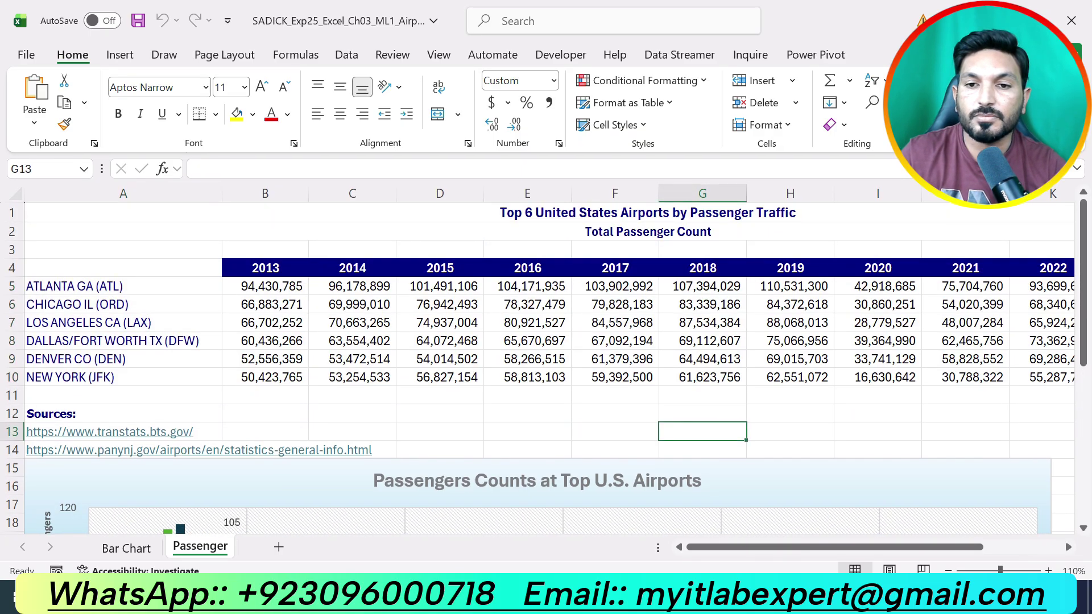